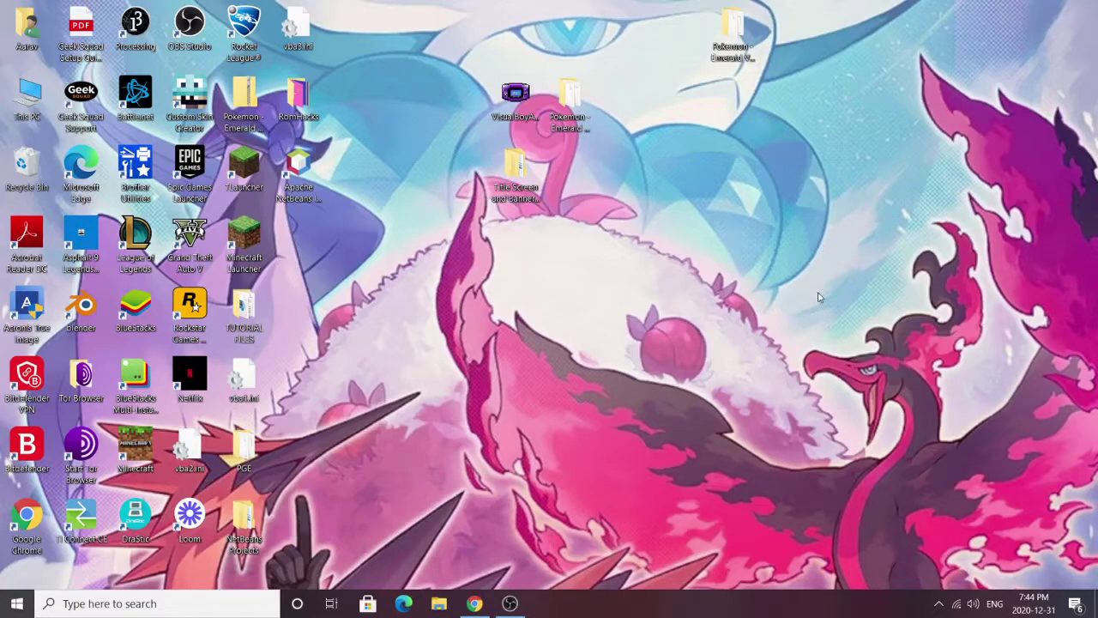
{"action": "left_click_drag", "start_coordinate": [649, 152], "coordinate": [546, 74]}
{"action": "left_click", "coordinate": [773, 186]}
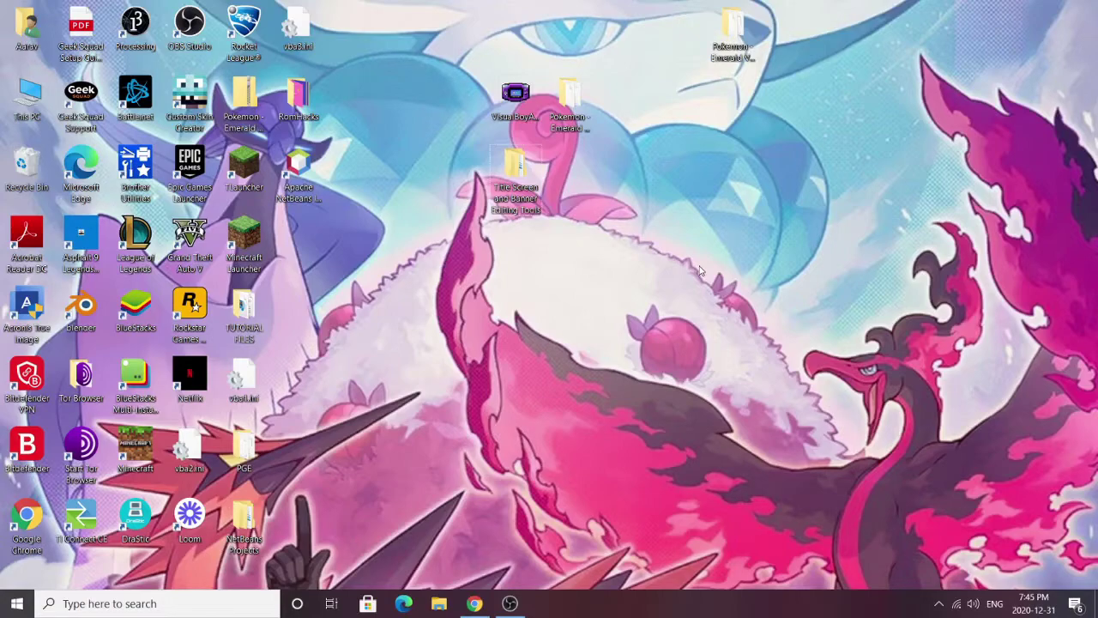
{"action": "mouse_move", "coordinate": [683, 150]}
{"action": "left_mouse_down"}
{"action": "mouse_move", "coordinate": [614, 119]}
{"action": "mouse_move", "coordinate": [701, 150]}
{"action": "left_mouse_up"}
Step: View the contents of the Title Screen and Banner Editing Tools folder on the desktop and close it
{"action": "double_click", "coordinate": [515, 186]}
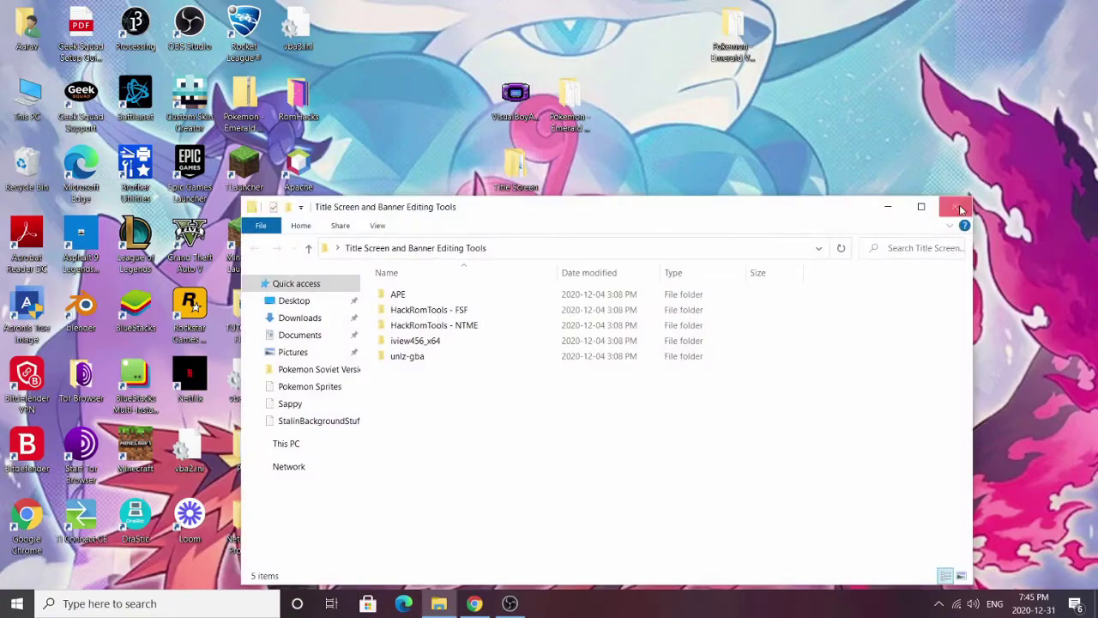
{"action": "left_click", "coordinate": [961, 206]}
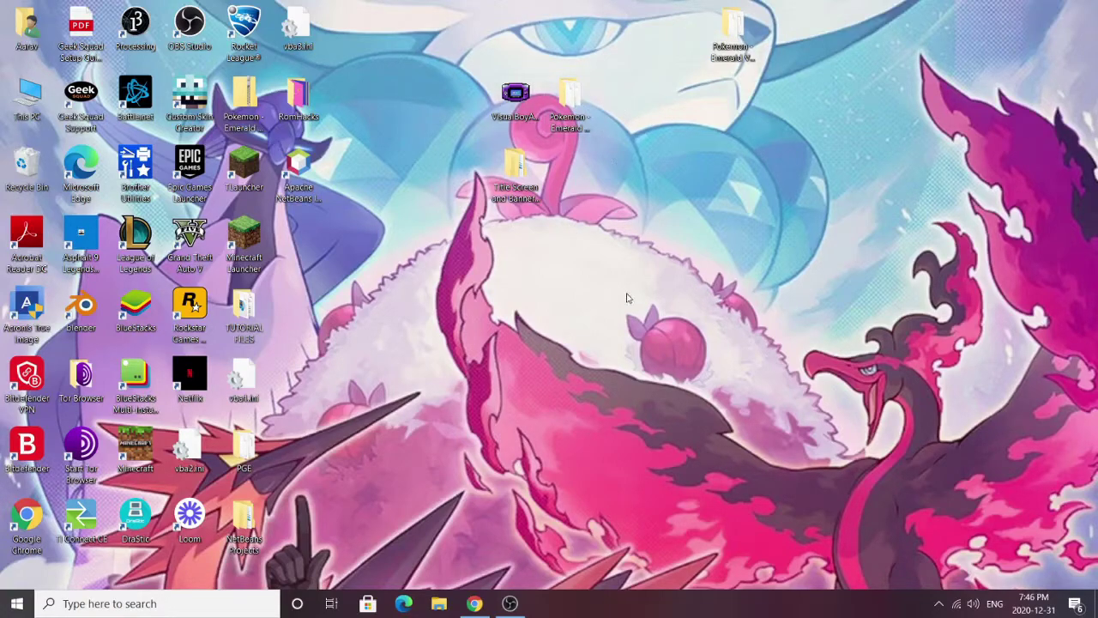
{"action": "left_click_drag", "start_coordinate": [603, 285], "coordinate": [744, 410]}
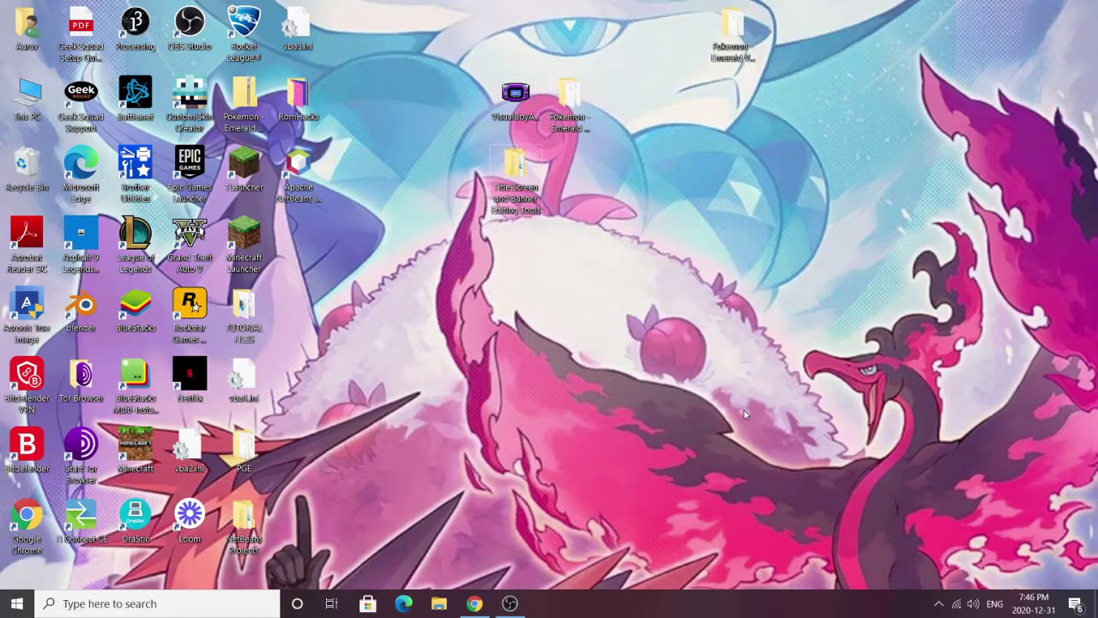
{"action": "left_click_drag", "start_coordinate": [744, 410], "coordinate": [603, 297]}
Step: Switch to the Pixilart editor in Chrome and open the blank-canvas settings for a new drawing
{"action": "left_click", "coordinate": [476, 602]}
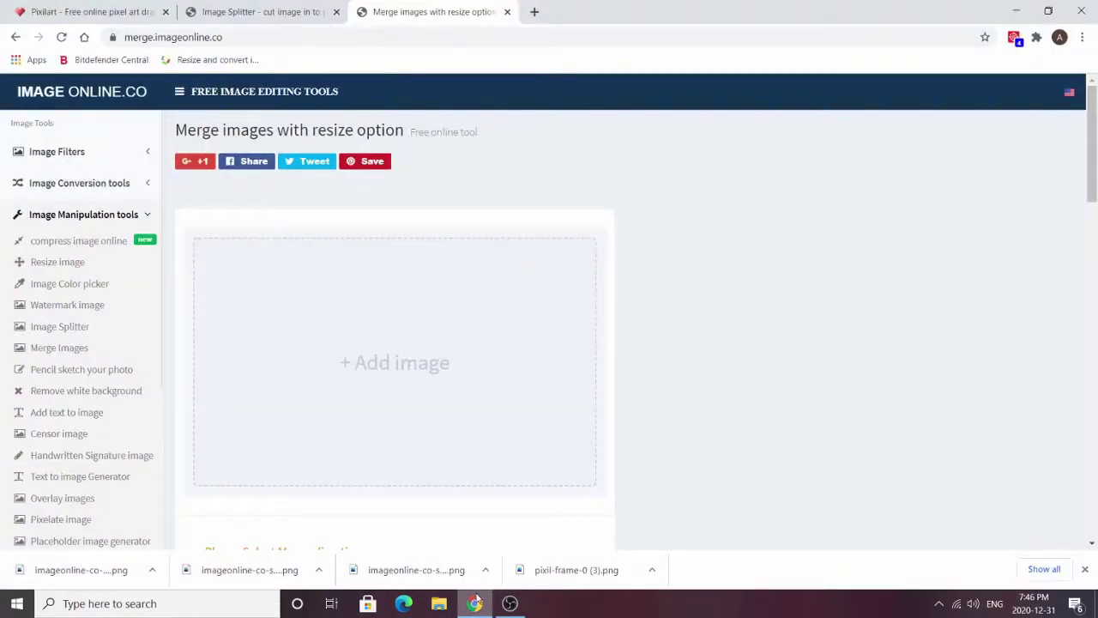
{"action": "left_click", "coordinate": [112, 10]}
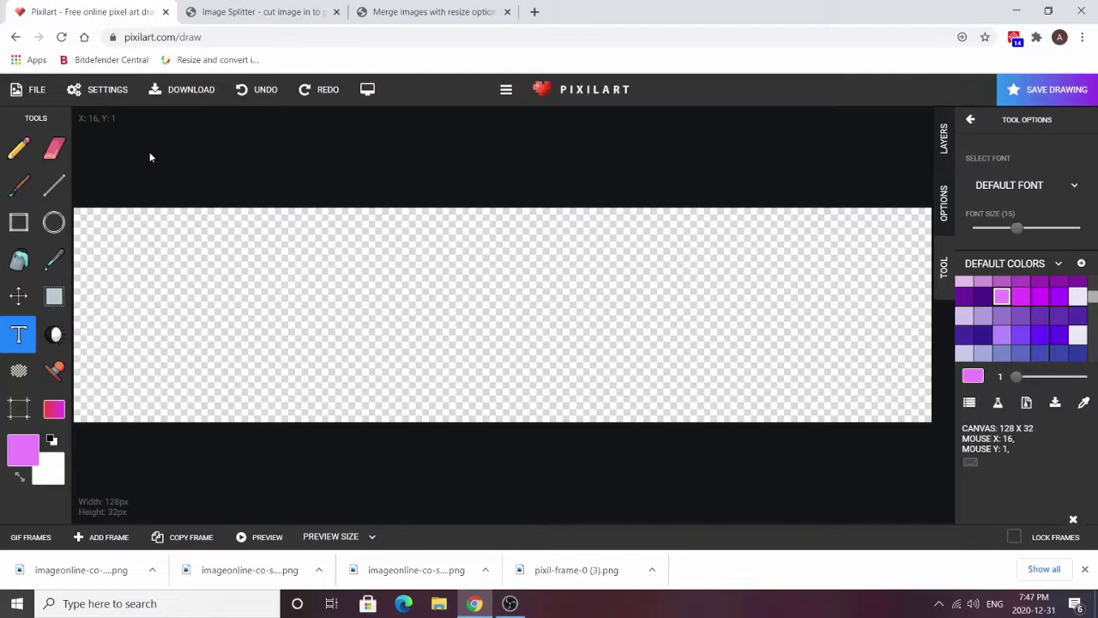
{"action": "left_click", "coordinate": [40, 98]}
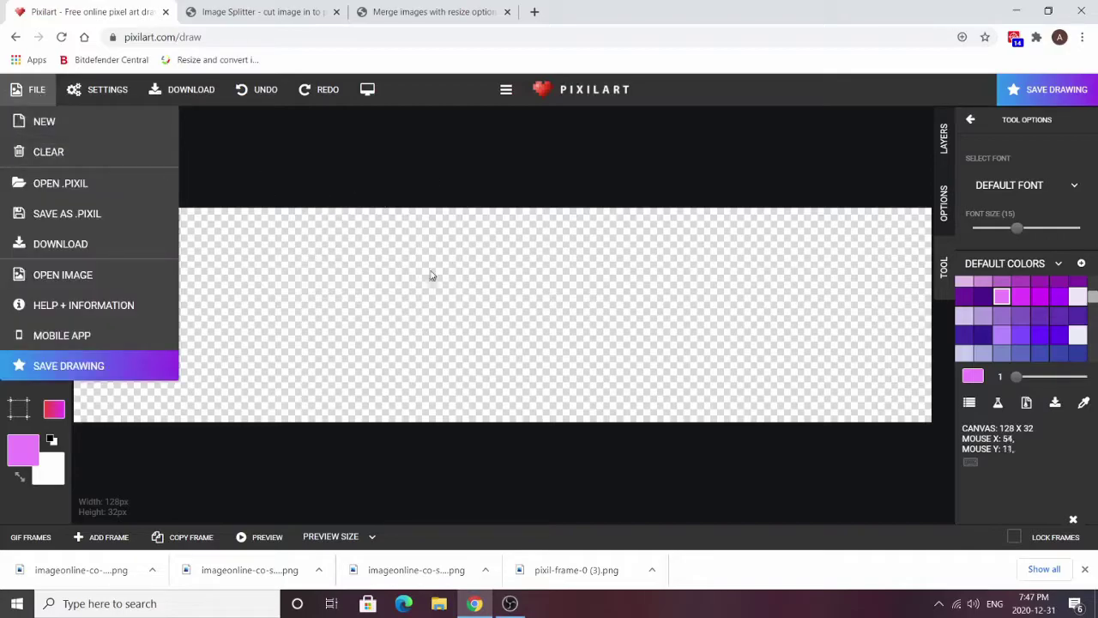
{"action": "left_click", "coordinate": [94, 127]}
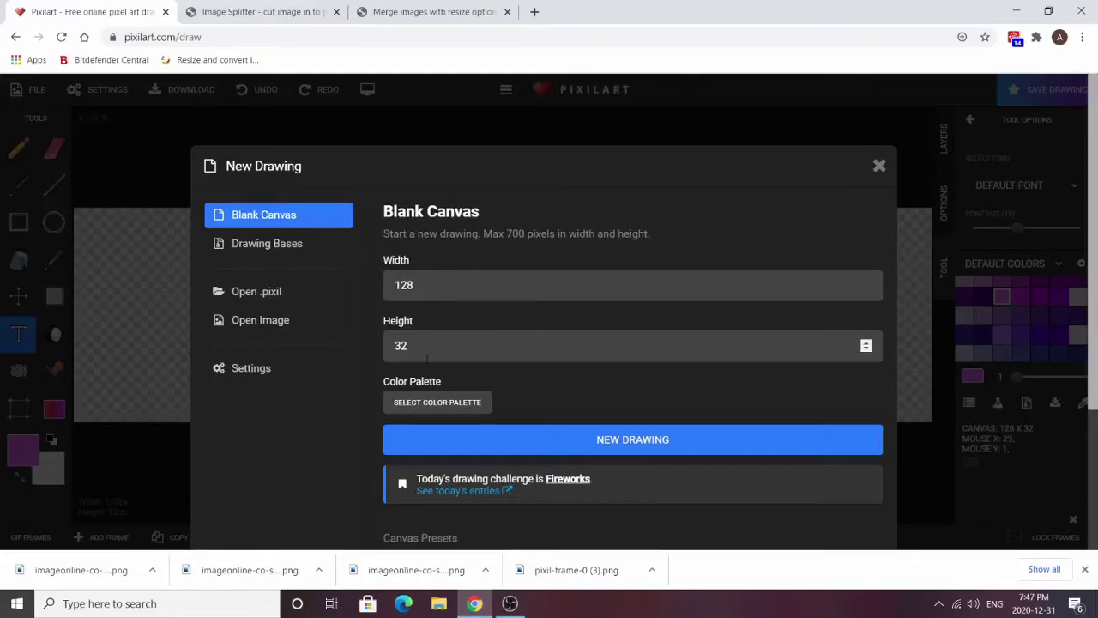
{"action": "left_click", "coordinate": [414, 285]}
{"action": "double_click", "coordinate": [447, 346]}
{"action": "type", "text": "30"}
{"action": "key", "text": "Down"}
{"action": "key", "text": "Down"}
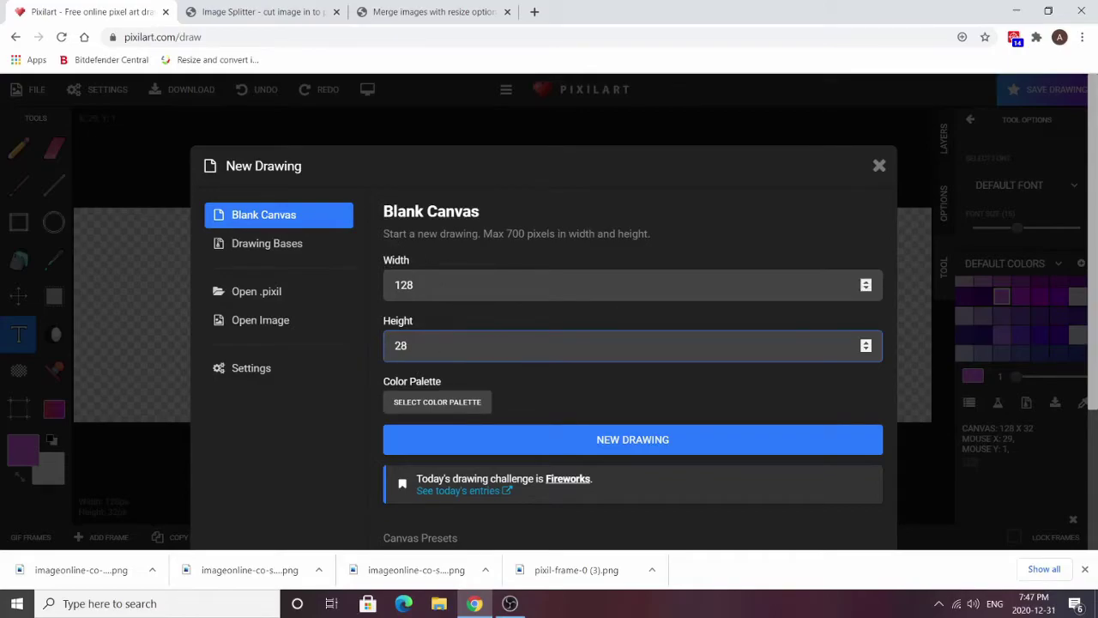
Step: Set the canvas height to 32 and create the new 128 x 32 drawing, accepting that the current one is cleared
{"action": "left_click_drag", "start_coordinate": [425, 346], "coordinate": [370, 347]}
{"action": "type", "text": "32"}
{"action": "scroll", "coordinate": [458, 377], "scroll_direction": "down", "scroll_amount": 2}
{"action": "scroll", "coordinate": [480, 394], "scroll_direction": "up", "scroll_amount": 1}
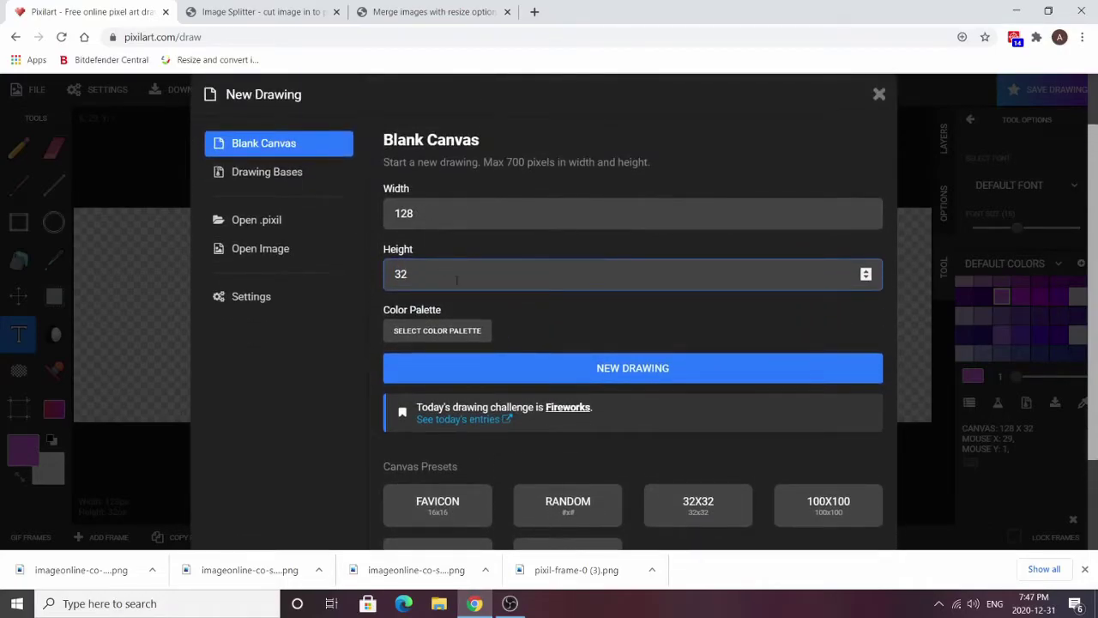
{"action": "left_click", "coordinate": [473, 370]}
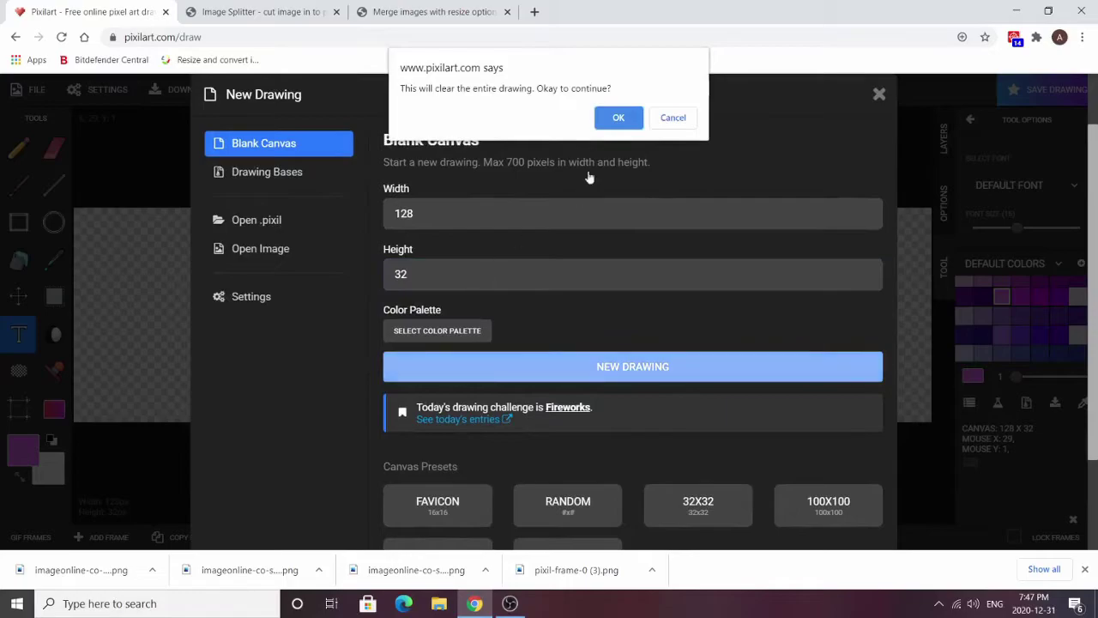
{"action": "left_click", "coordinate": [614, 118]}
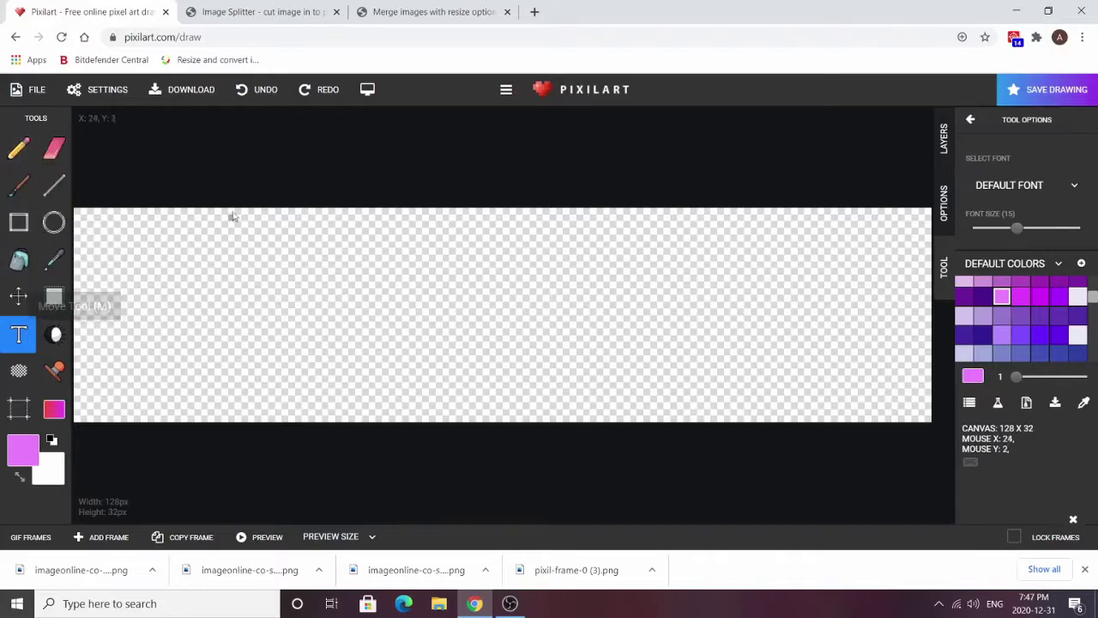
Step: Fill the whole blank canvas with black using the bucket fill
{"action": "left_click", "coordinate": [20, 264]}
{"action": "scroll", "coordinate": [1076, 330], "scroll_direction": "down", "scroll_amount": 10}
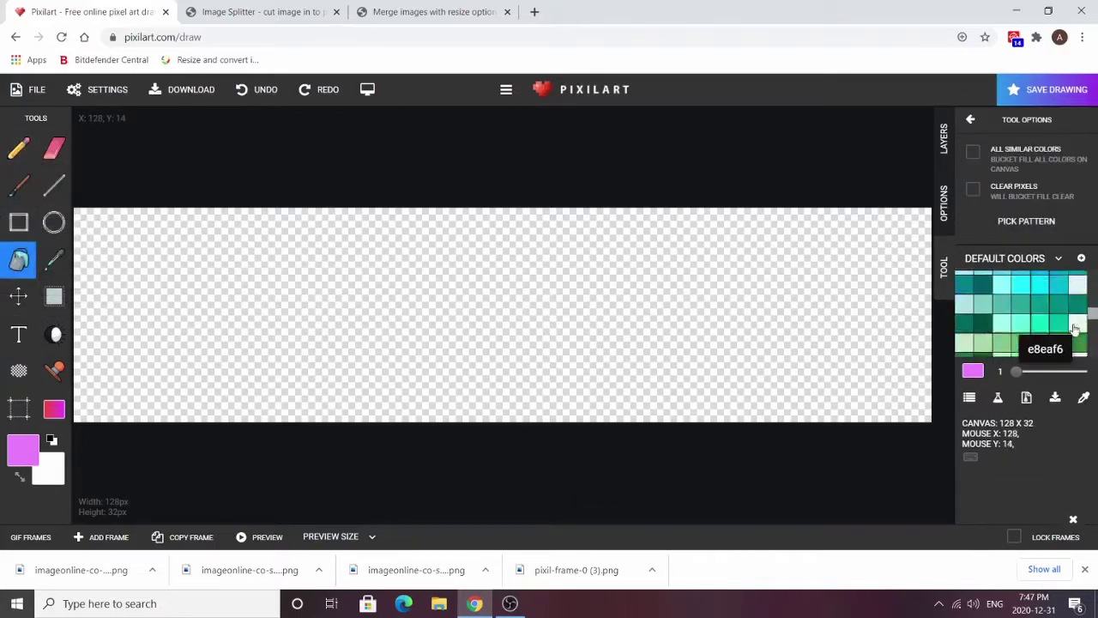
{"action": "scroll", "coordinate": [1076, 329], "scroll_direction": "up", "scroll_amount": 10}
{"action": "scroll", "coordinate": [1074, 326], "scroll_direction": "up", "scroll_amount": 5}
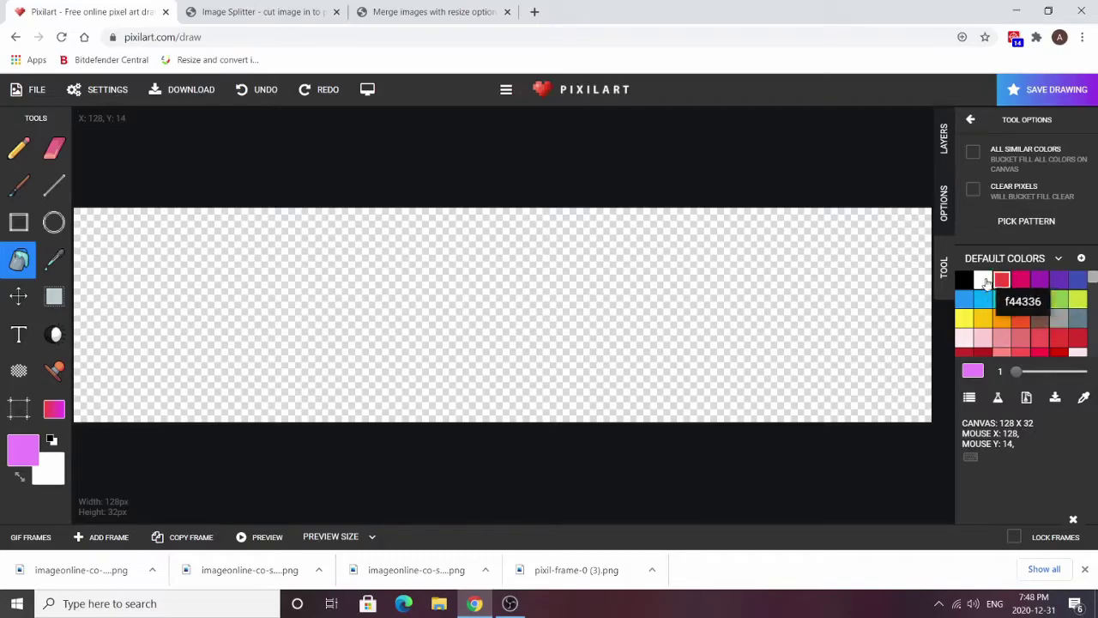
{"action": "scroll", "coordinate": [967, 282], "scroll_direction": "down", "scroll_amount": 3}
{"action": "scroll", "coordinate": [968, 282], "scroll_direction": "up", "scroll_amount": 3}
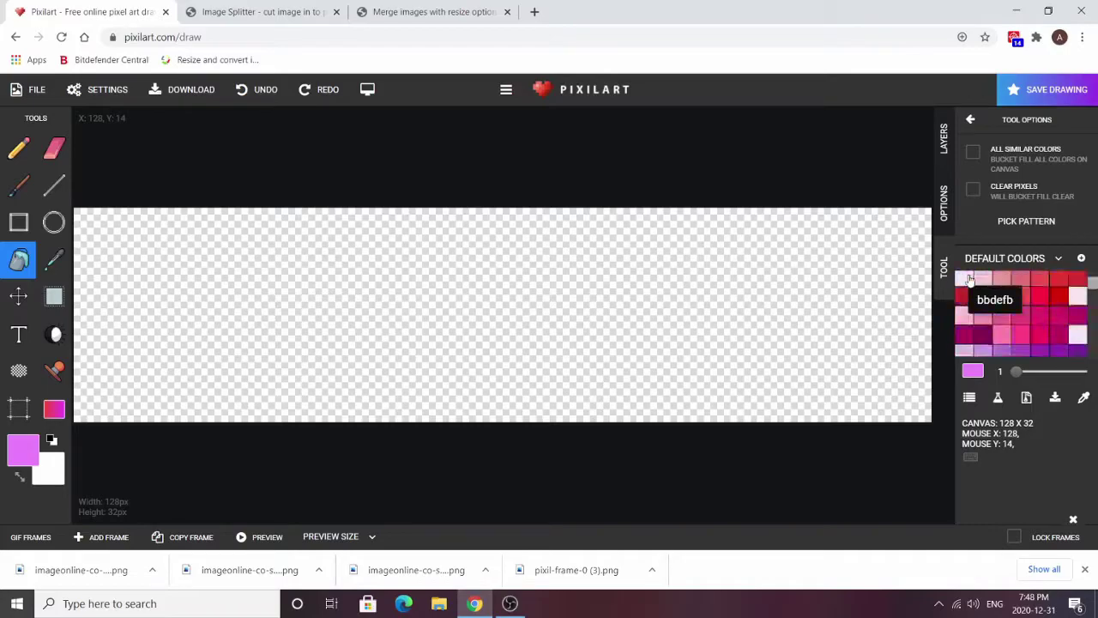
{"action": "left_click", "coordinate": [964, 279]}
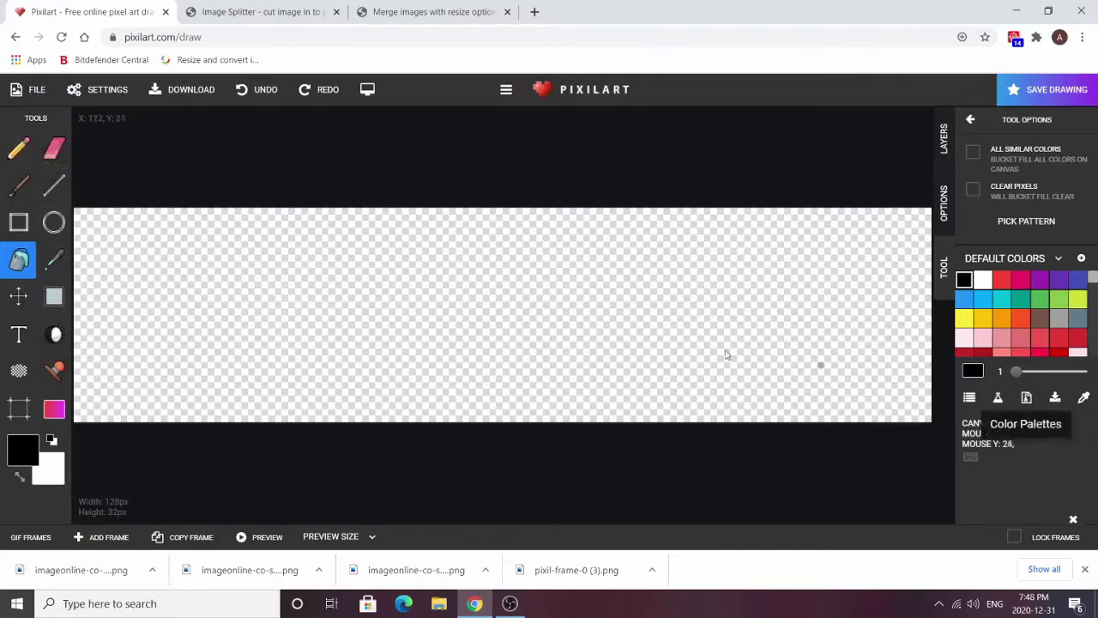
{"action": "left_click", "coordinate": [230, 295]}
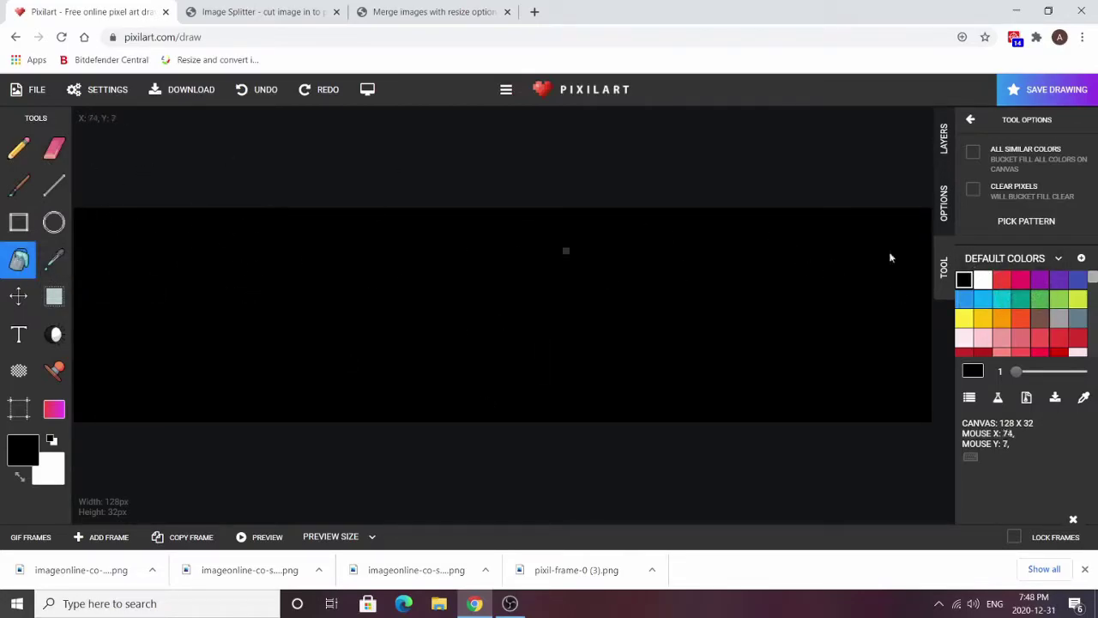
Step: Write "PURPLE" centred across the upper half of the black canvas in light purple text, with "VERSION" on a line beneath it
{"action": "left_click", "coordinate": [19, 149]}
{"action": "left_click", "coordinate": [19, 335]}
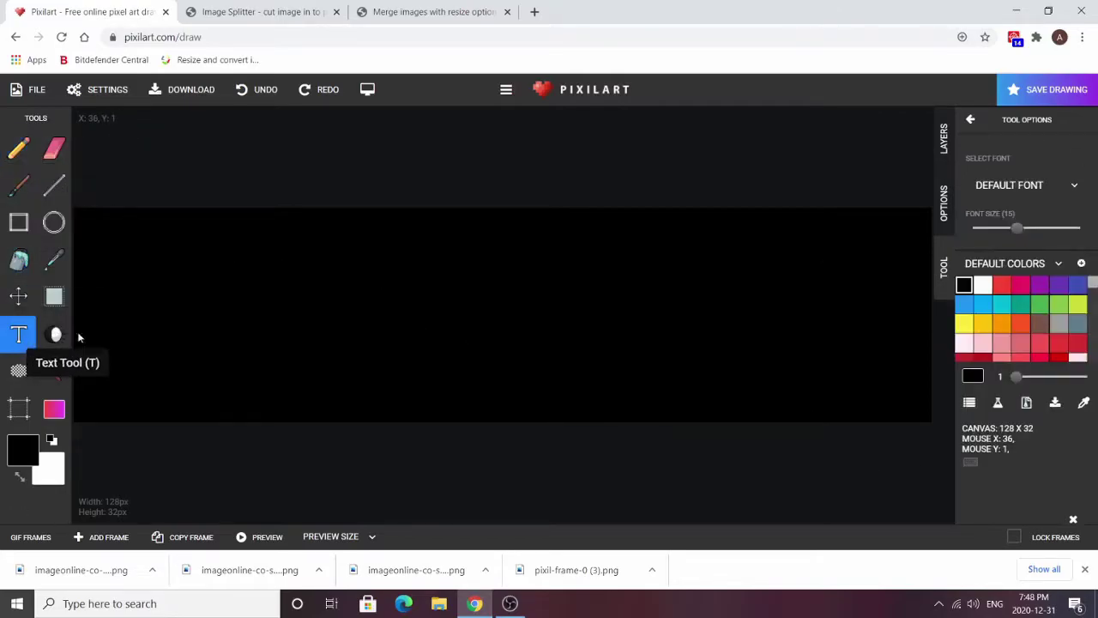
{"action": "scroll", "coordinate": [998, 331], "scroll_direction": "down", "scroll_amount": 5}
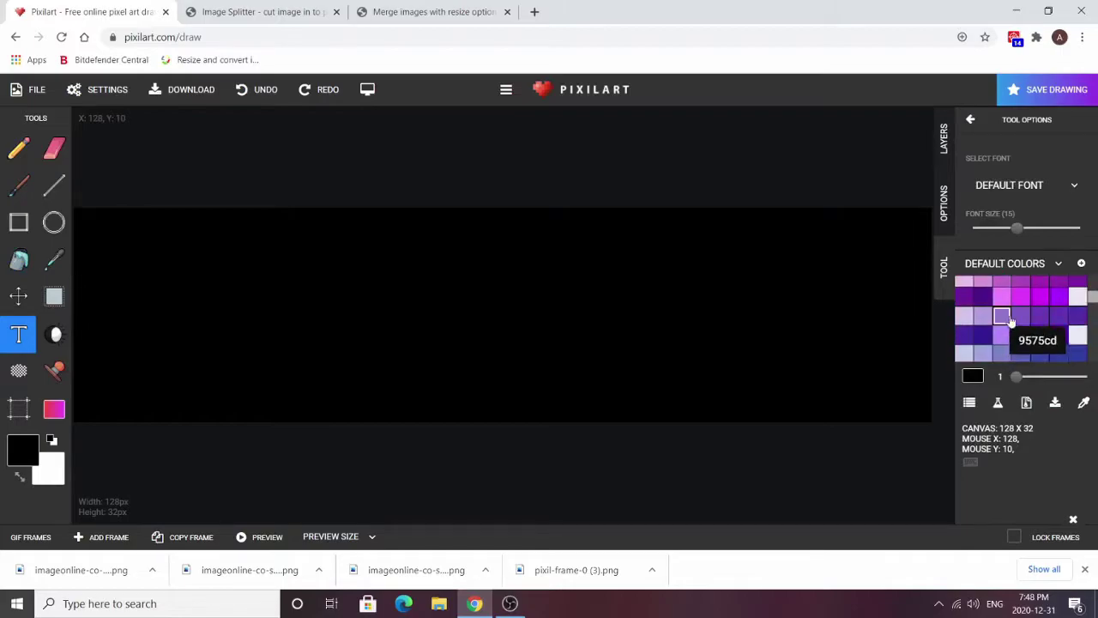
{"action": "left_click", "coordinate": [1002, 297]}
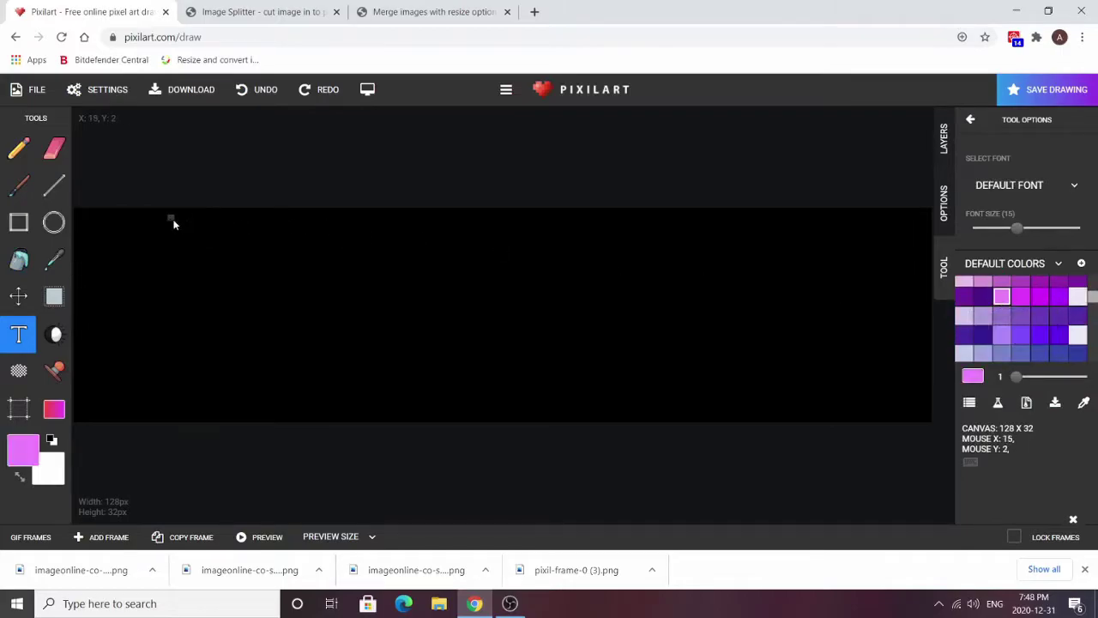
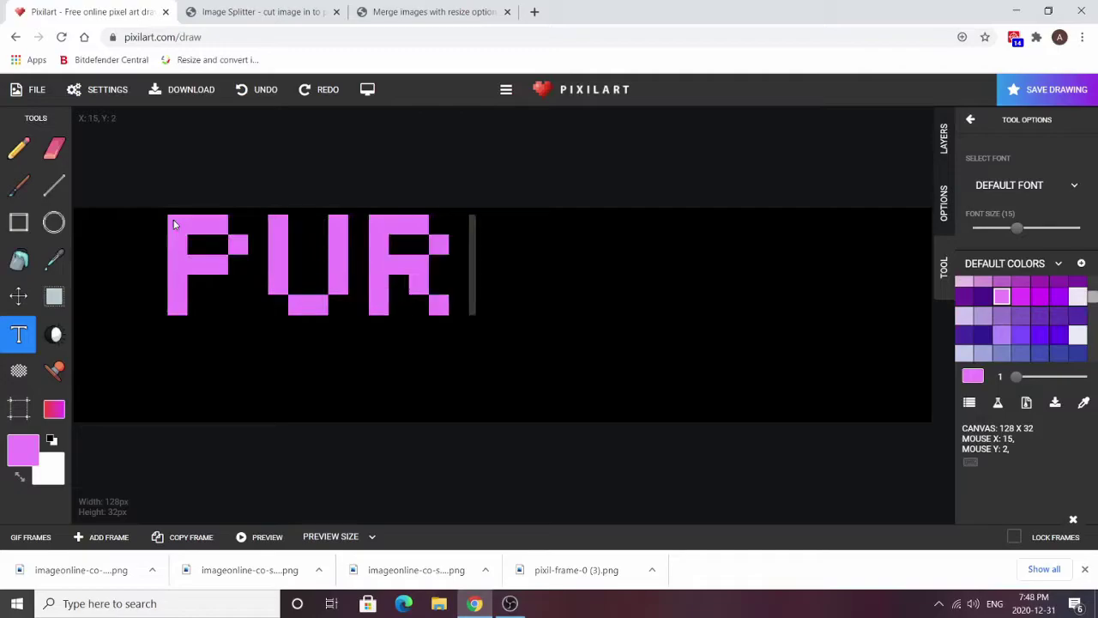
{"action": "key", "text": "BackSpace"}
{"action": "key", "text": "BackSpace"}
{"action": "key", "text": "BackSpace"}
{"action": "key", "text": "BackSpace"}
{"action": "key", "text": "BackSpace"}
{"action": "key", "text": "BackSpace"}
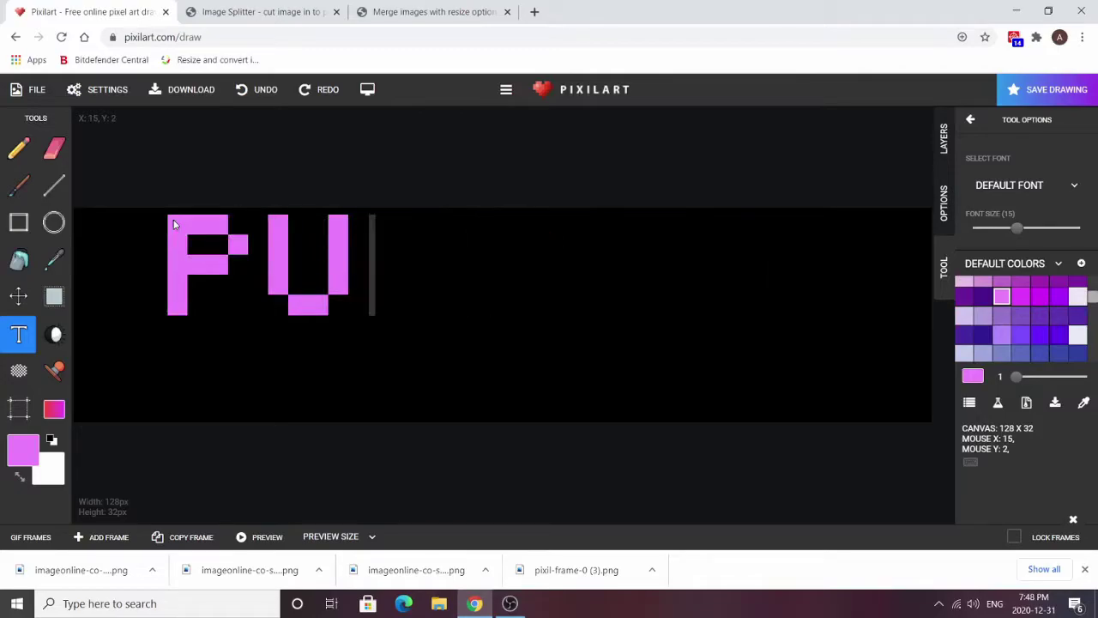
{"action": "type", "text": "F"}
{"action": "type", "text": "URPLE"}
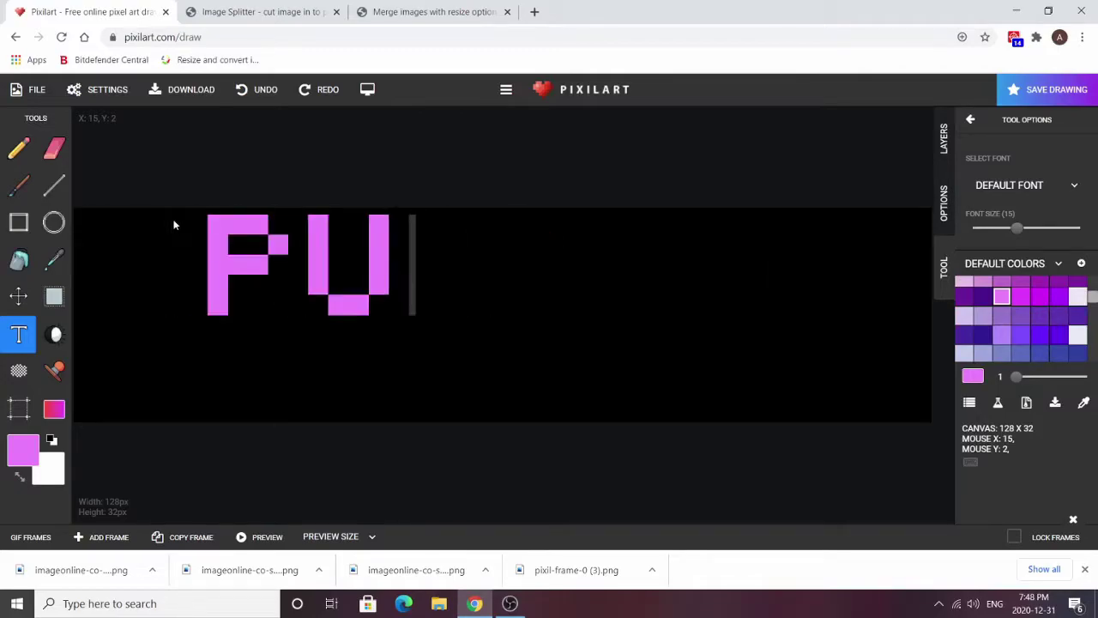
{"action": "left_click", "coordinate": [164, 331]}
{"action": "type", "text": "VERSION"}
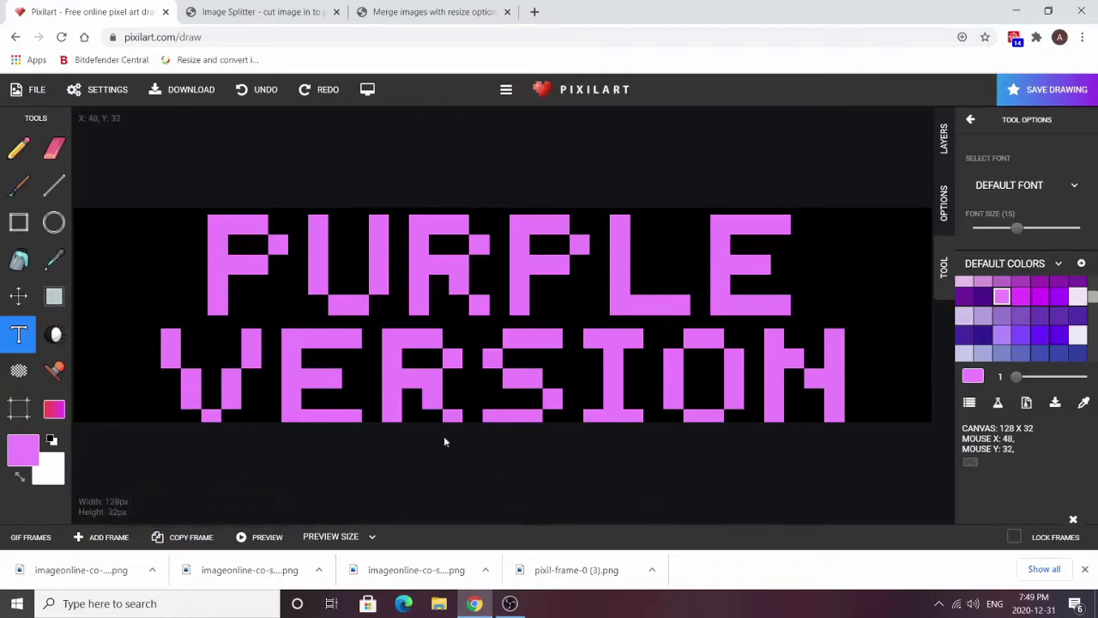
Step: Download the banner drawing as a PNG at 128 x 32 and close the download dialog
{"action": "left_click", "coordinate": [198, 98]}
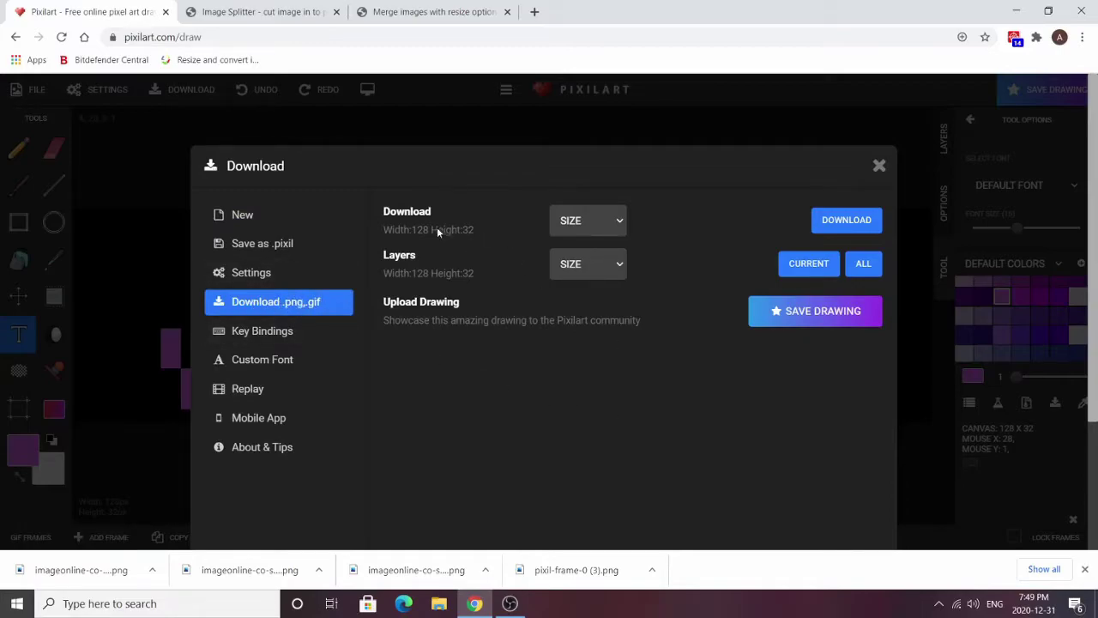
{"action": "left_click", "coordinate": [858, 223]}
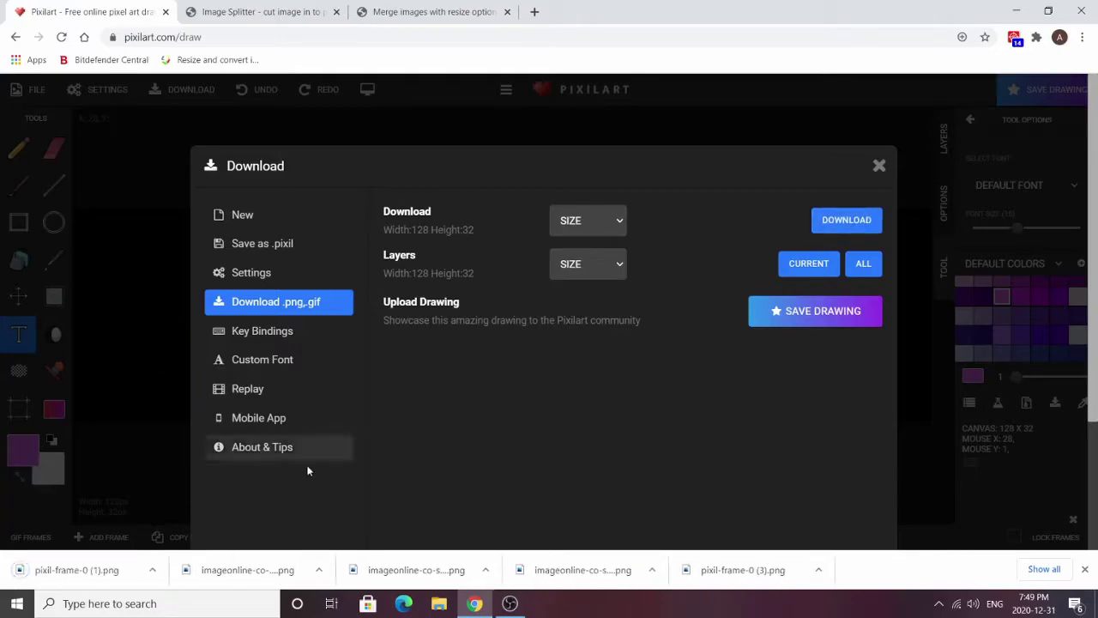
{"action": "left_click", "coordinate": [879, 166]}
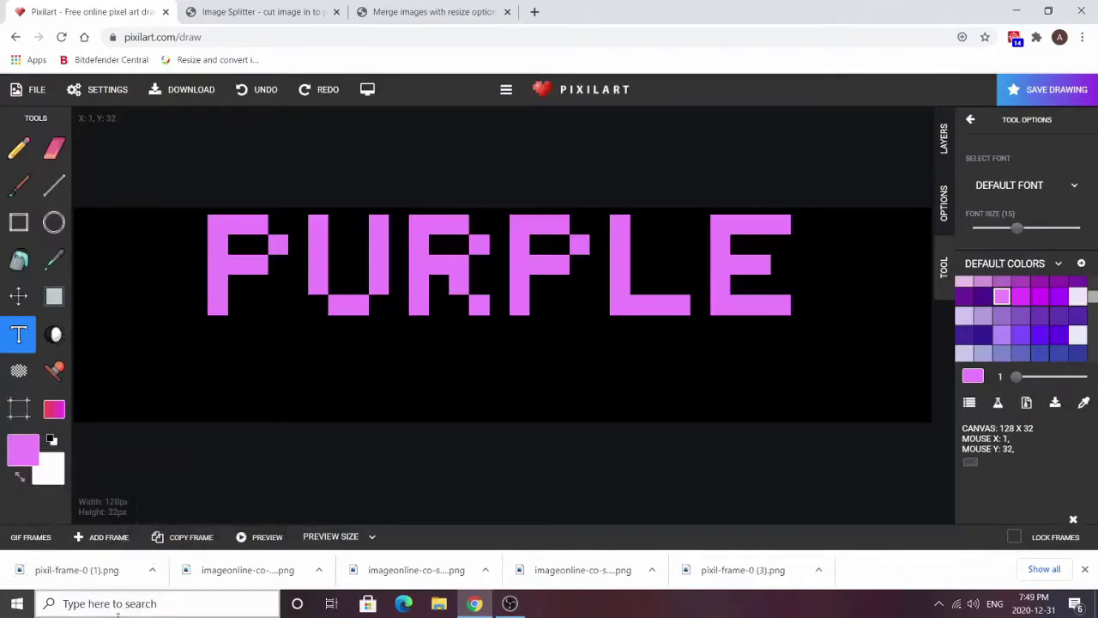
Step: Switch to the Image Splitter page and look over its image upload area and split direction options
{"action": "left_click", "coordinate": [290, 6]}
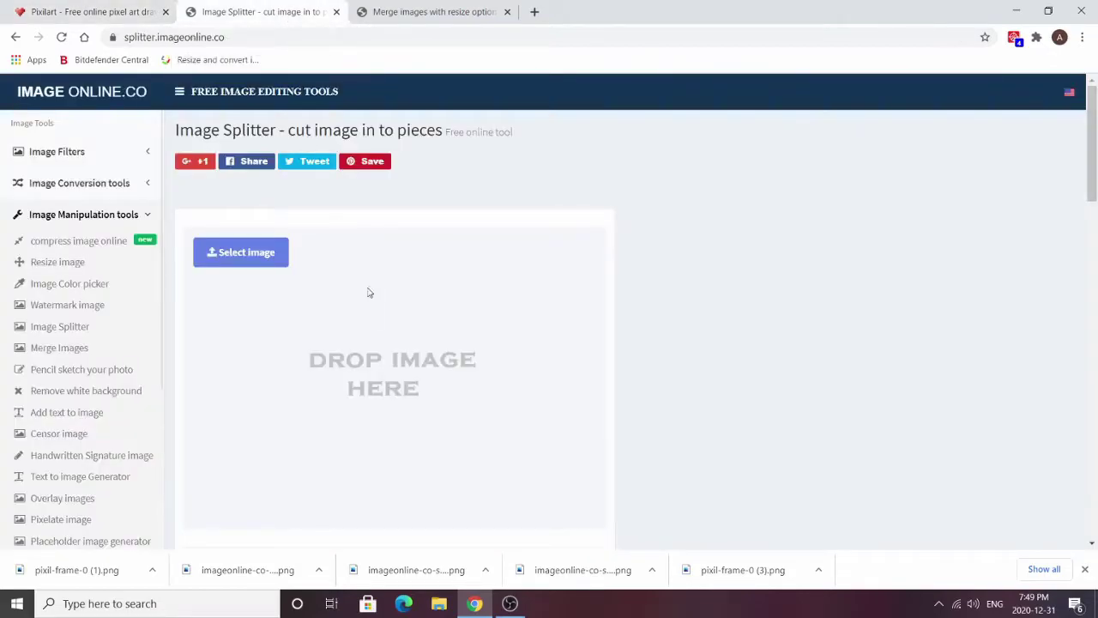
{"action": "scroll", "coordinate": [267, 314], "scroll_direction": "down", "scroll_amount": 3}
{"action": "scroll", "coordinate": [268, 365], "scroll_direction": "up", "scroll_amount": 3}
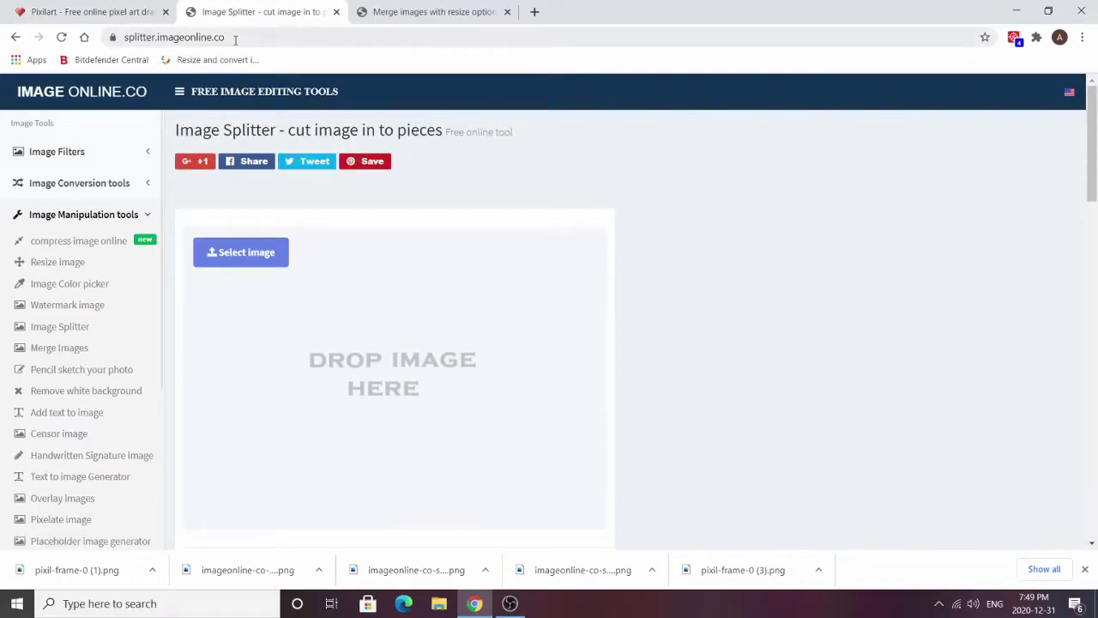
{"action": "scroll", "coordinate": [388, 393], "scroll_direction": "down", "scroll_amount": 3}
{"action": "scroll", "coordinate": [390, 395], "scroll_direction": "up", "scroll_amount": 3}
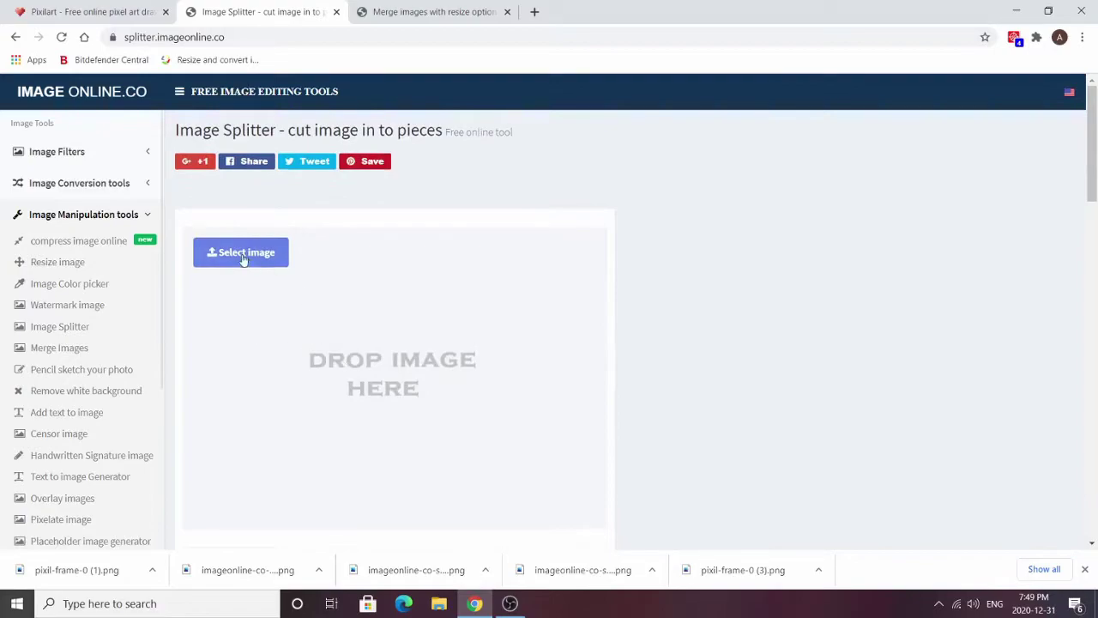
{"action": "scroll", "coordinate": [267, 289], "scroll_direction": "down", "scroll_amount": 3}
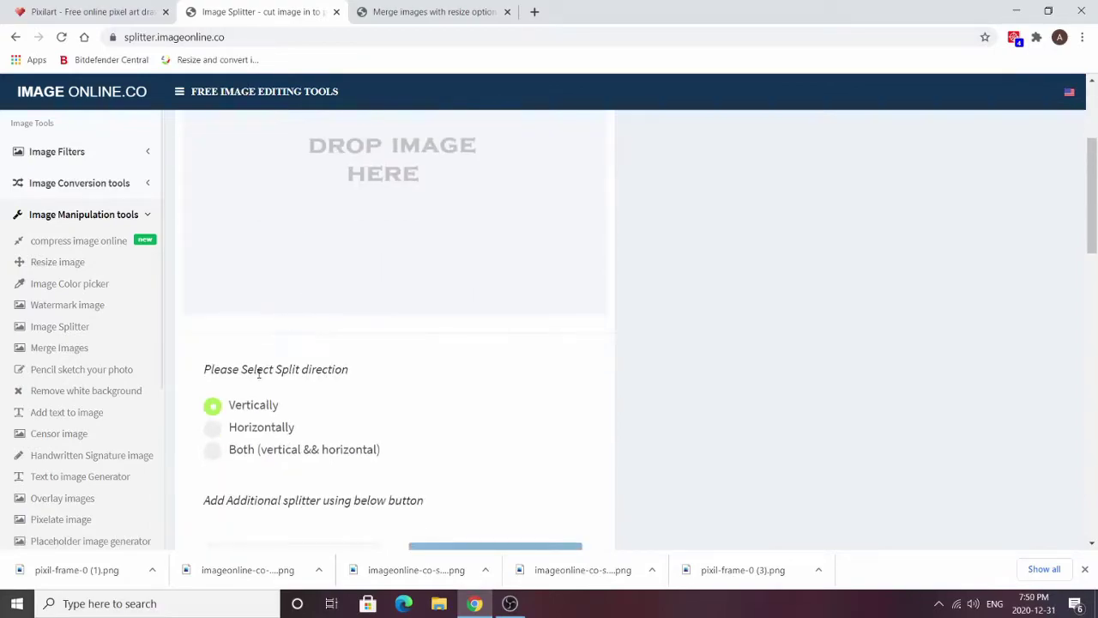
{"action": "scroll", "coordinate": [253, 408], "scroll_direction": "up", "scroll_amount": 3}
Step: Load pixil-frame-0 (1).png from the Downloads folder into the Image Splitter
{"action": "left_click", "coordinate": [260, 268]}
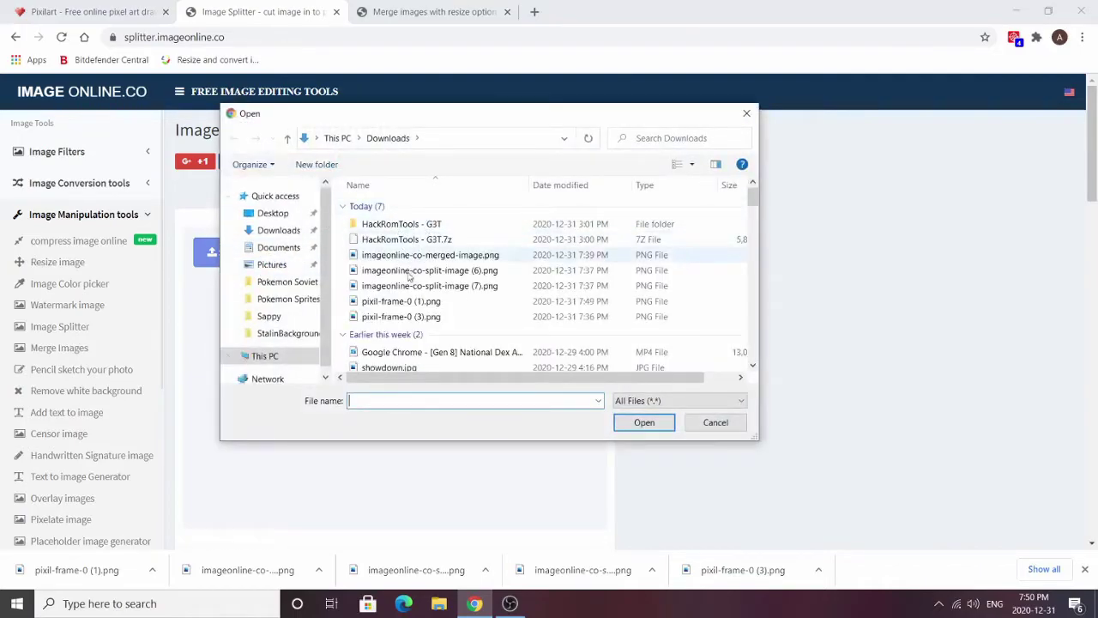
{"action": "scroll", "coordinate": [409, 282], "scroll_direction": "down", "scroll_amount": 2}
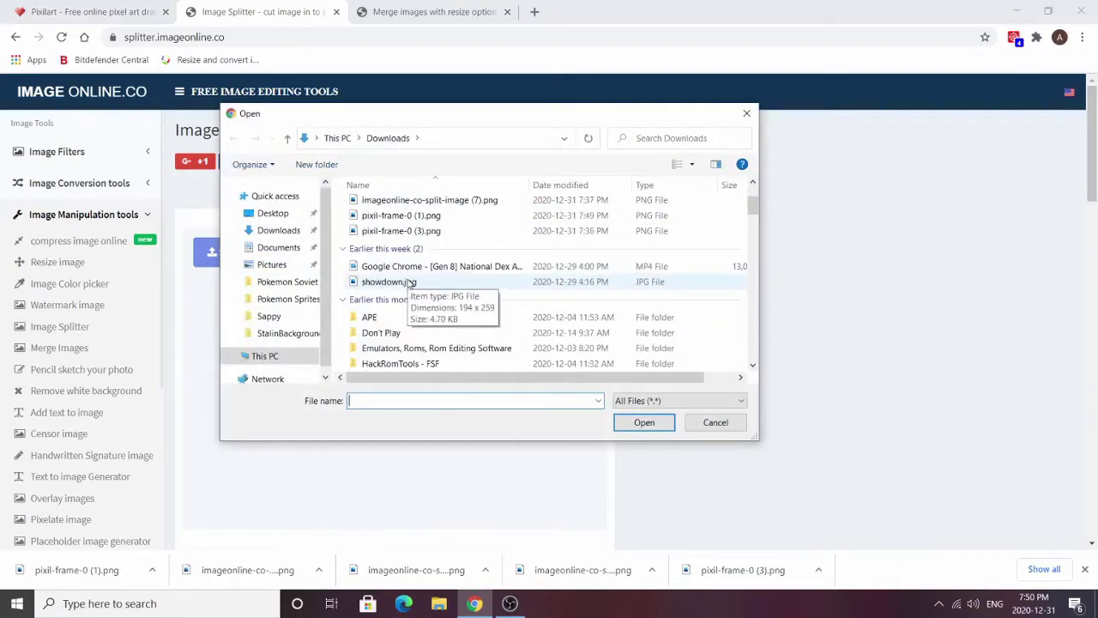
{"action": "scroll", "coordinate": [381, 278], "scroll_direction": "down", "scroll_amount": 1}
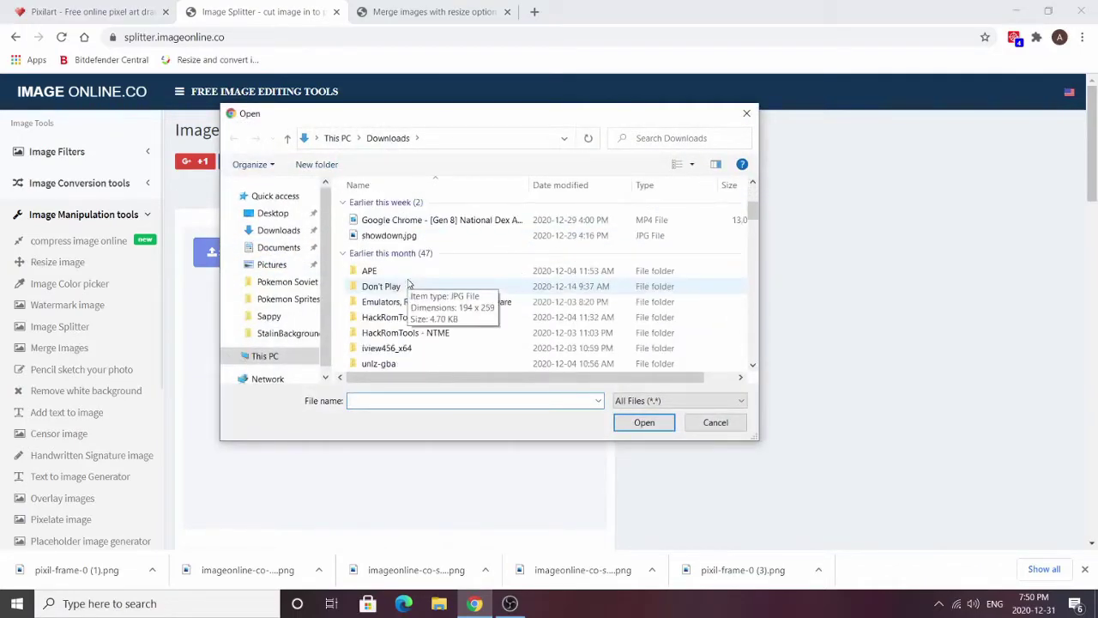
{"action": "left_click", "coordinate": [388, 138]}
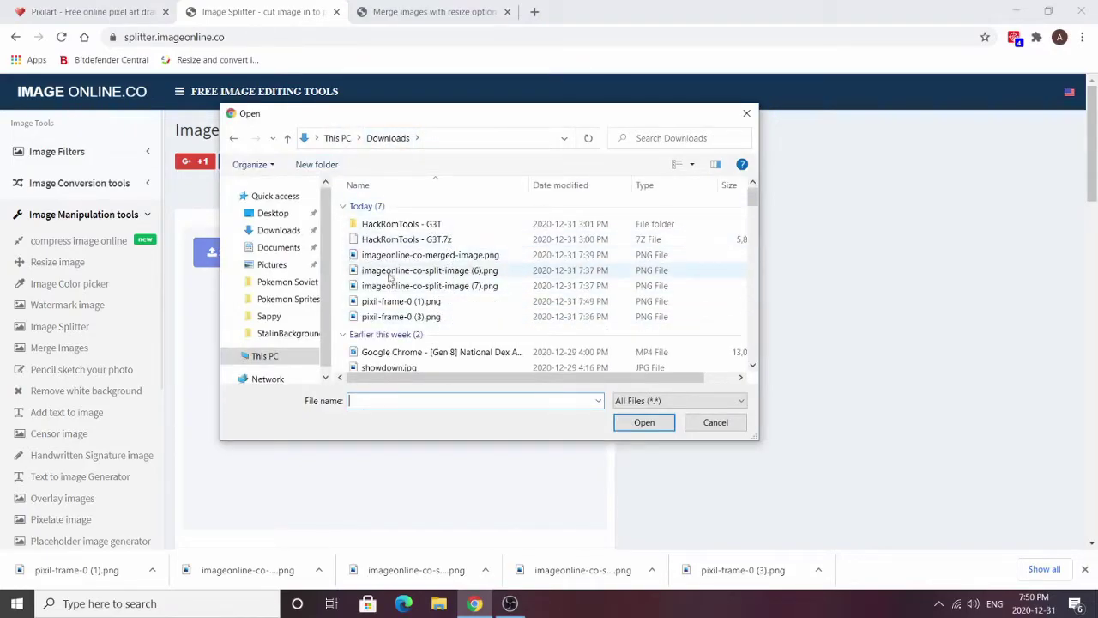
{"action": "left_click", "coordinate": [425, 301]}
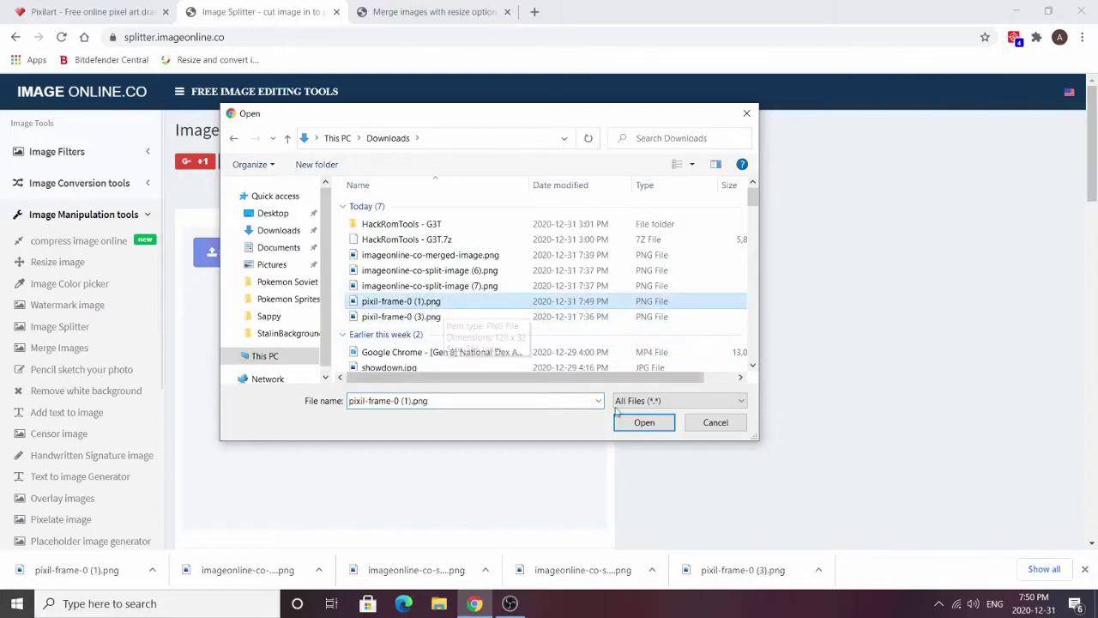
{"action": "left_click", "coordinate": [648, 422]}
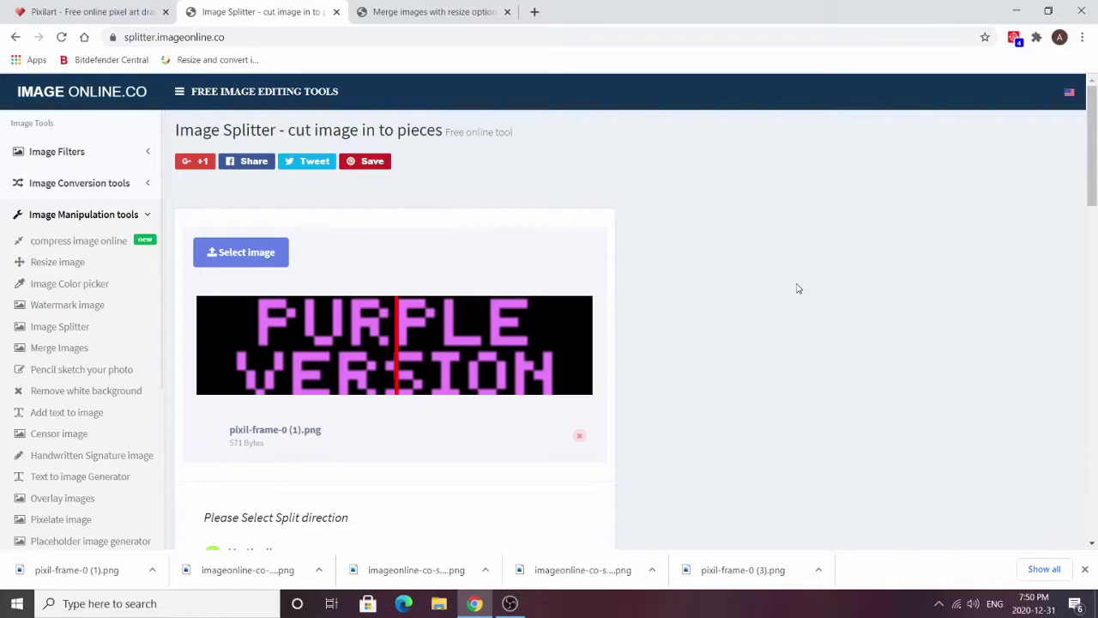
Step: Try the horizontal and combined split directions on the banner, and return to splitting vertically
{"action": "scroll", "coordinate": [797, 290], "scroll_direction": "down", "scroll_amount": 2}
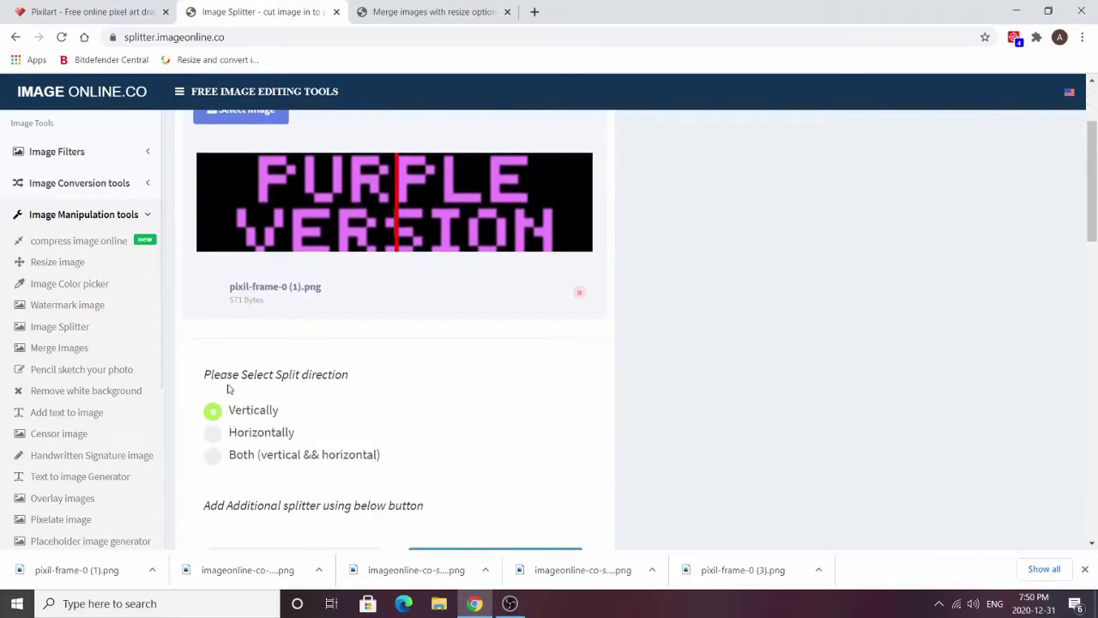
{"action": "left_click", "coordinate": [219, 437]}
{"action": "left_click", "coordinate": [215, 455]}
{"action": "left_click", "coordinate": [212, 413]}
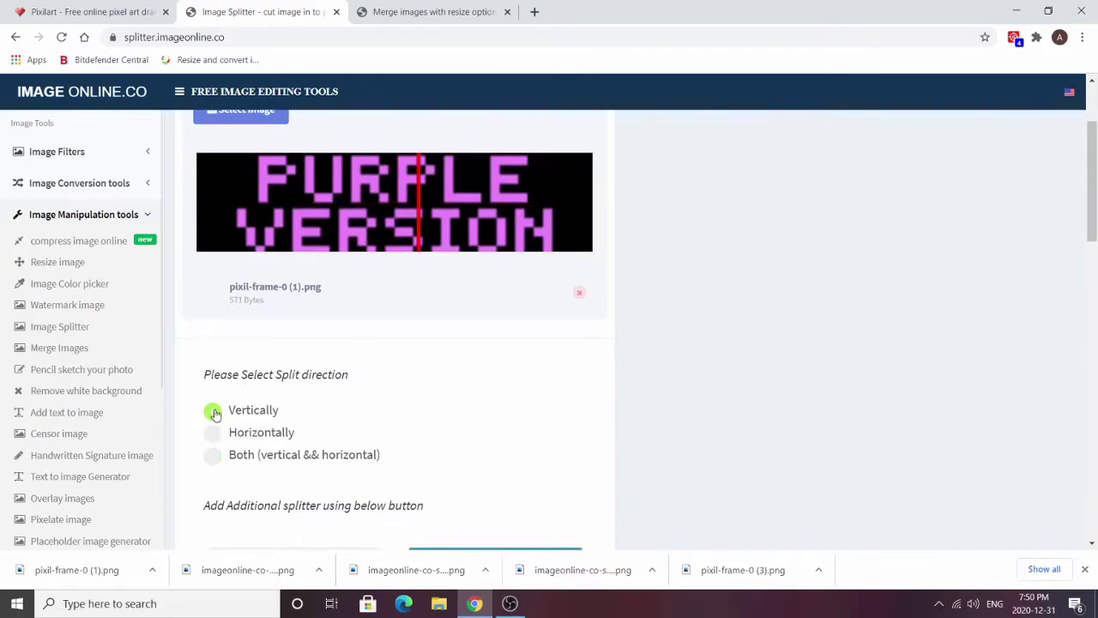
{"action": "scroll", "coordinate": [204, 412], "scroll_direction": "up", "scroll_amount": 1}
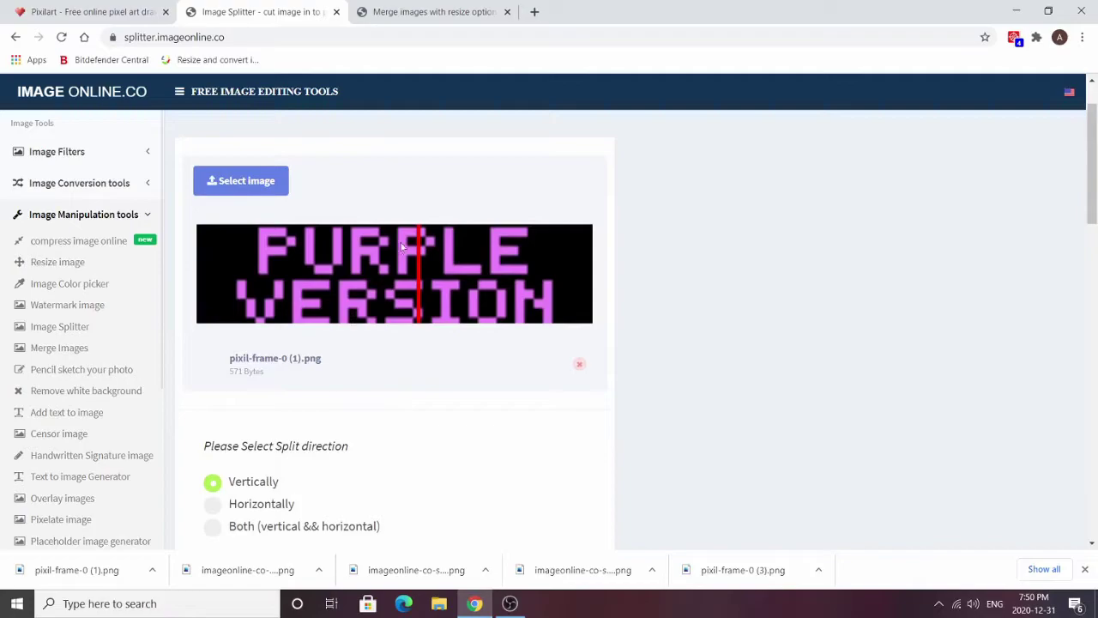
Step: Choose pixil-frame-0 (1).png again and try to move the vertical split line back to the banner's centre
{"action": "left_click", "coordinate": [264, 191]}
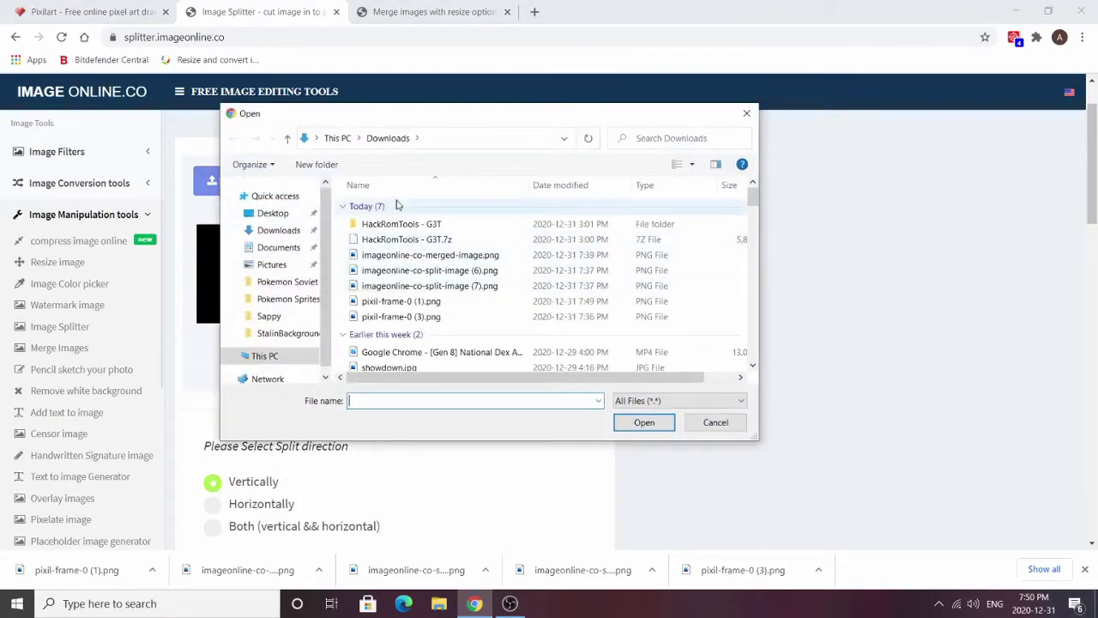
{"action": "left_click", "coordinate": [421, 302]}
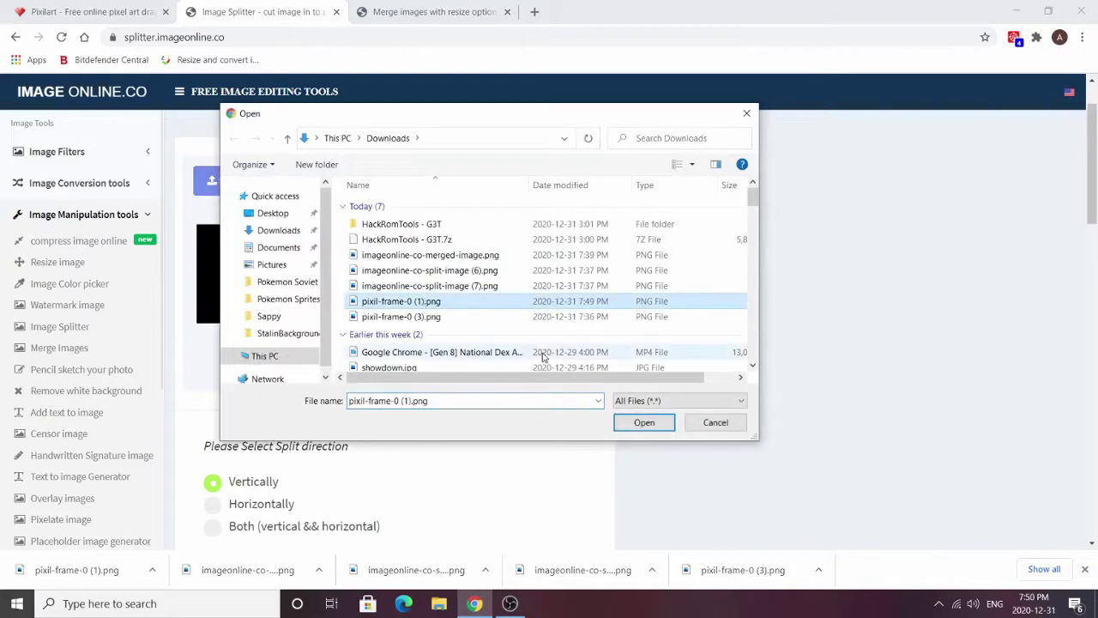
{"action": "left_click", "coordinate": [642, 422]}
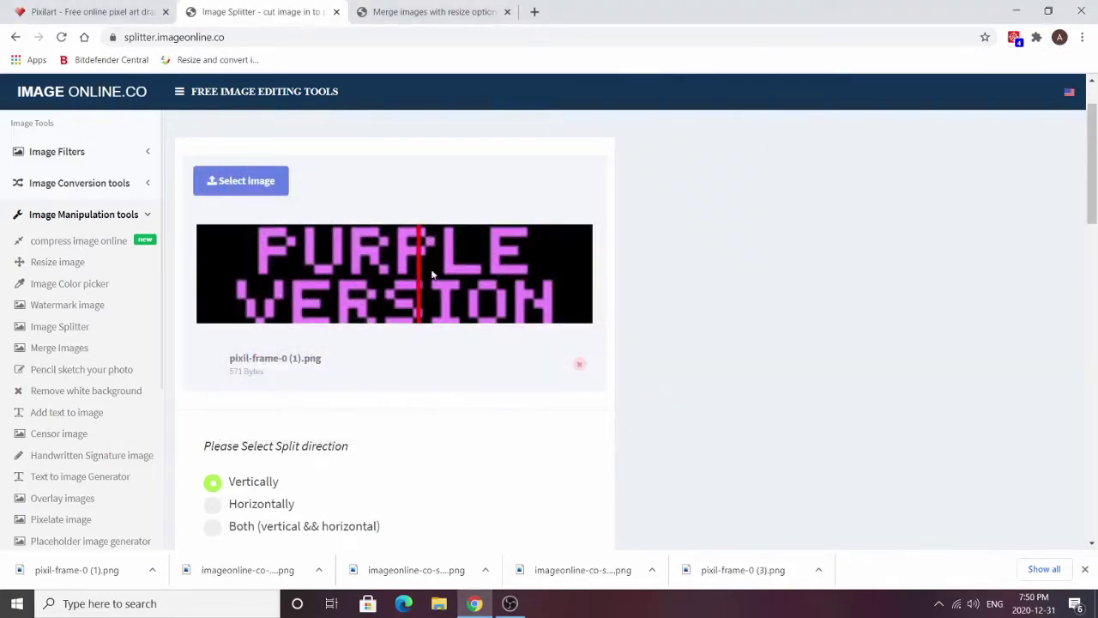
{"action": "left_click_drag", "start_coordinate": [417, 267], "coordinate": [392, 272]}
Step: Close the current splitter page and reopen splitter.imageonline.co in a new tab placed before the Merge images tab
{"action": "left_click", "coordinate": [335, 12]}
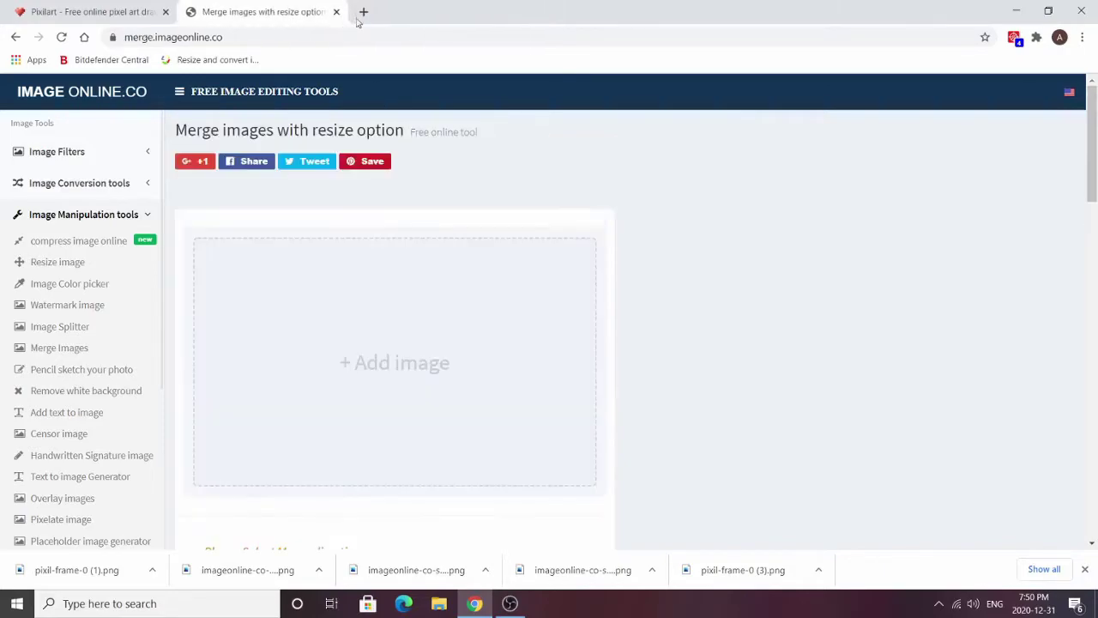
{"action": "left_click", "coordinate": [363, 12]}
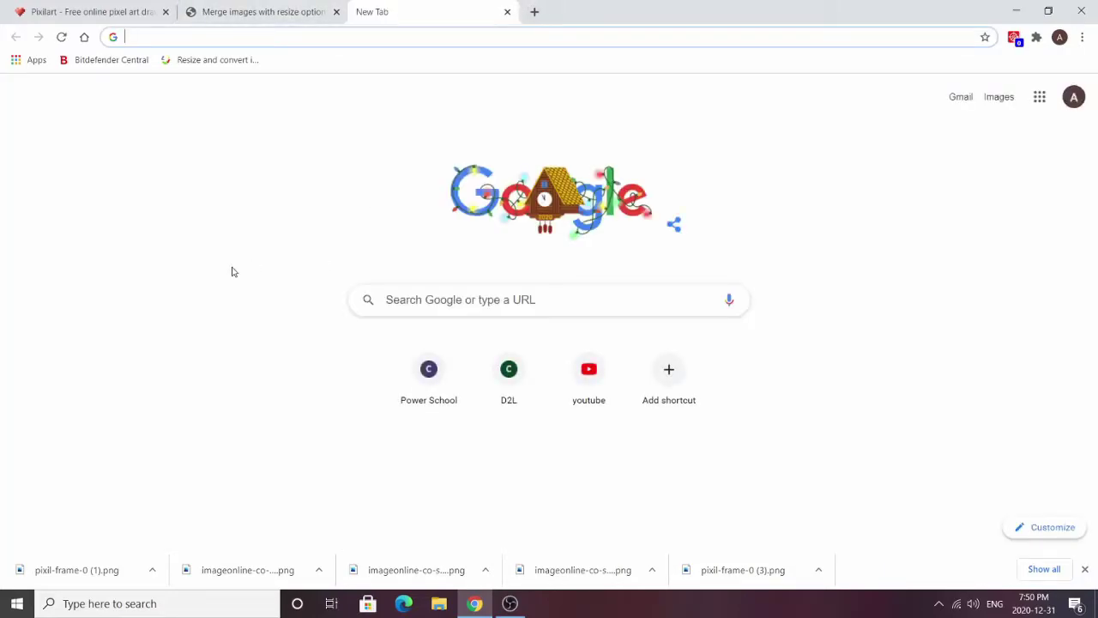
{"action": "type", "text": "imga"}
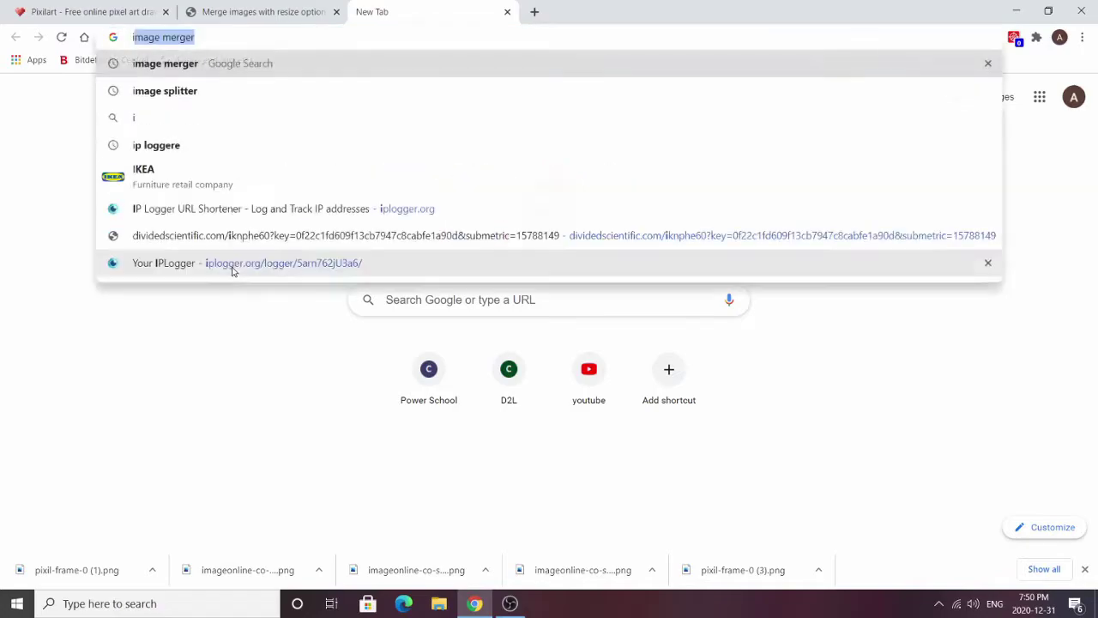
{"action": "key", "text": "BackSpace"}
{"action": "key", "text": "BackSpace"}
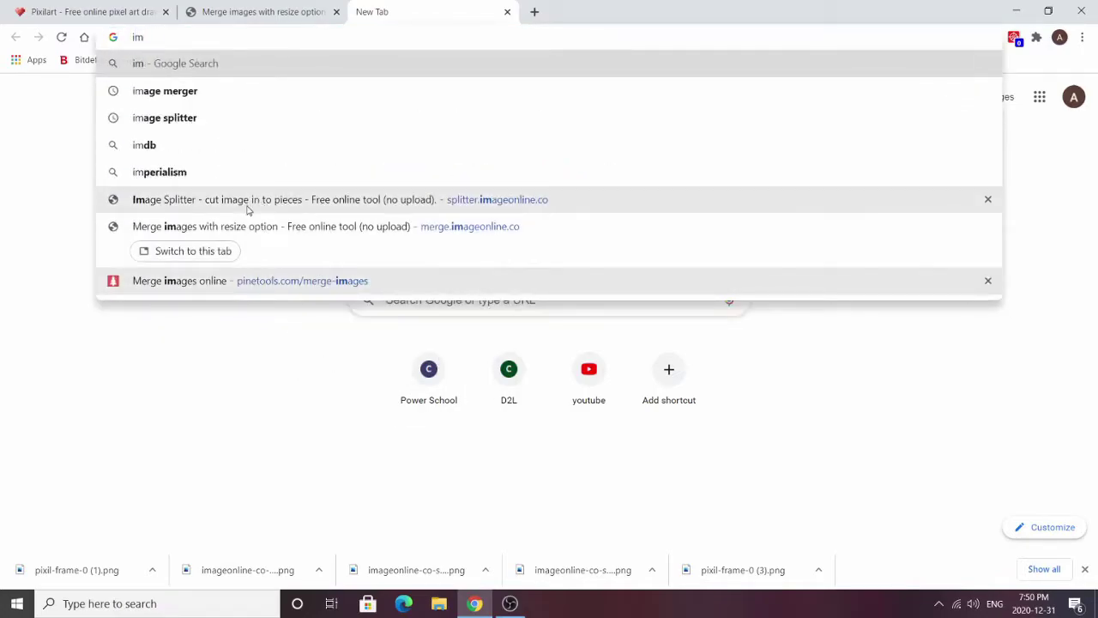
{"action": "left_click", "coordinate": [249, 205]}
{"action": "left_click_drag", "start_coordinate": [421, 8], "coordinate": [279, 9]}
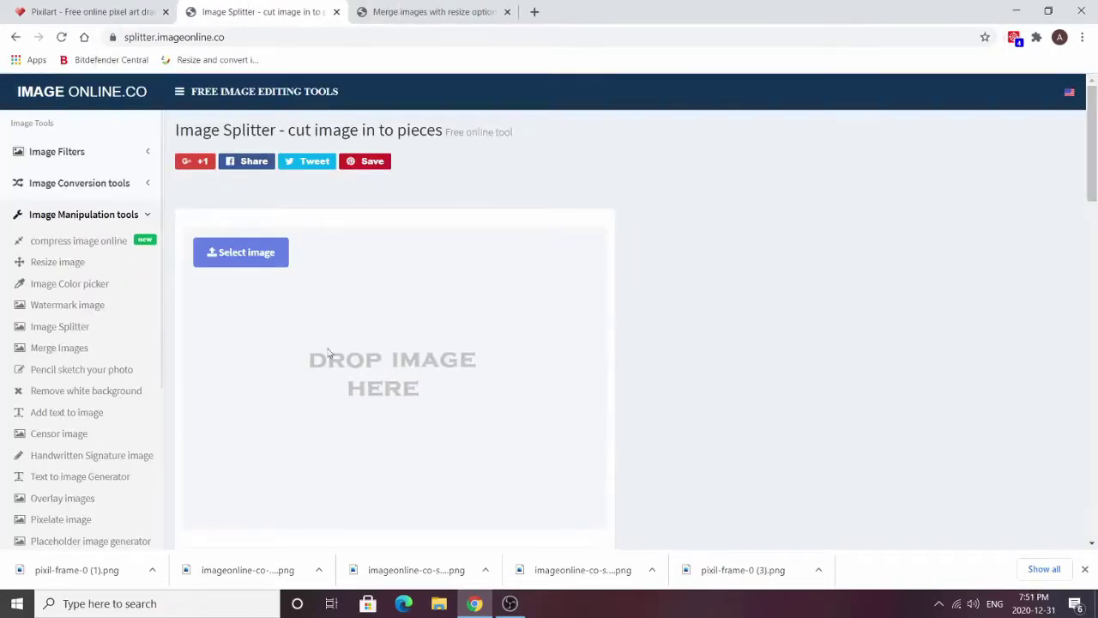
Step: Load the banner file pixil-frame-0 (1).png into the freshly opened splitter
{"action": "left_click", "coordinate": [265, 253]}
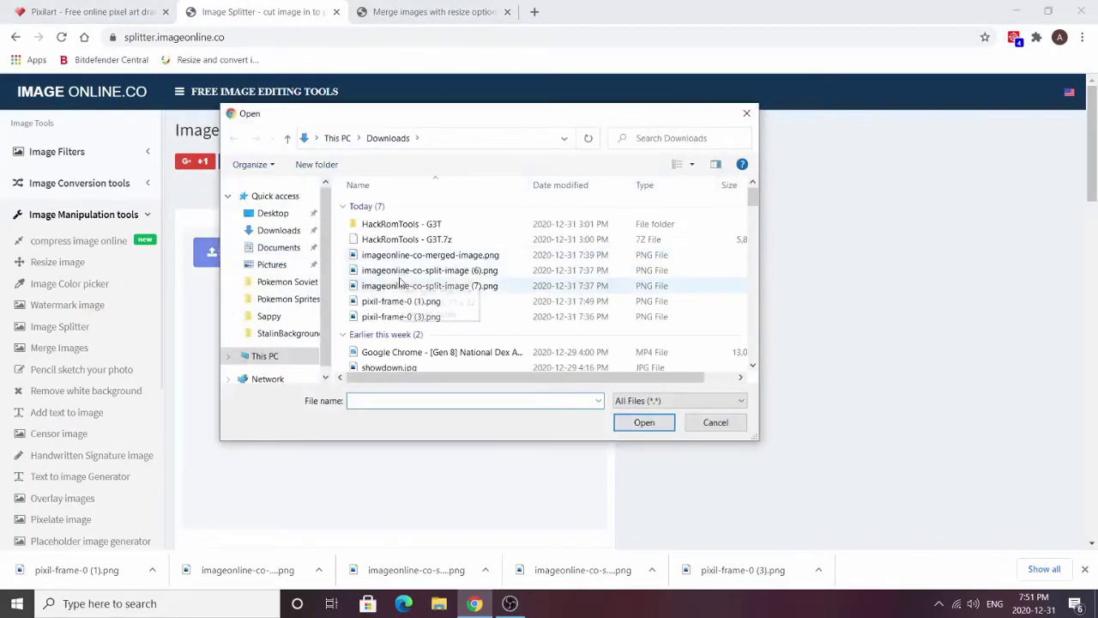
{"action": "left_click", "coordinate": [412, 301]}
{"action": "left_click", "coordinate": [643, 423]}
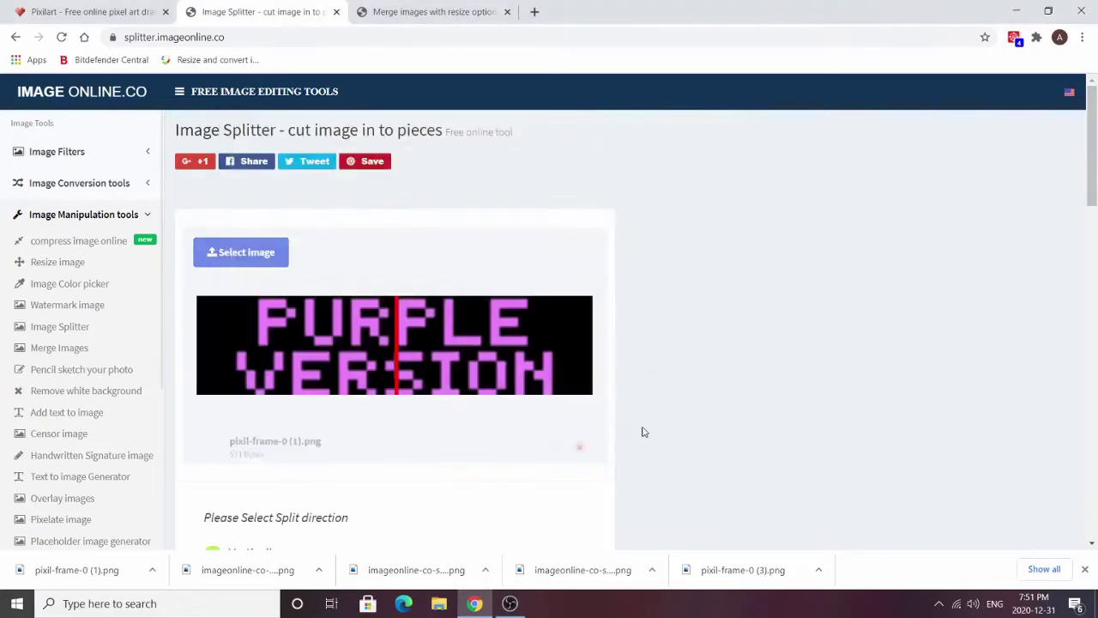
Step: Split the banner vertically down the middle and download both halves as PNG files
{"action": "scroll", "coordinate": [643, 434], "scroll_direction": "down", "scroll_amount": 2}
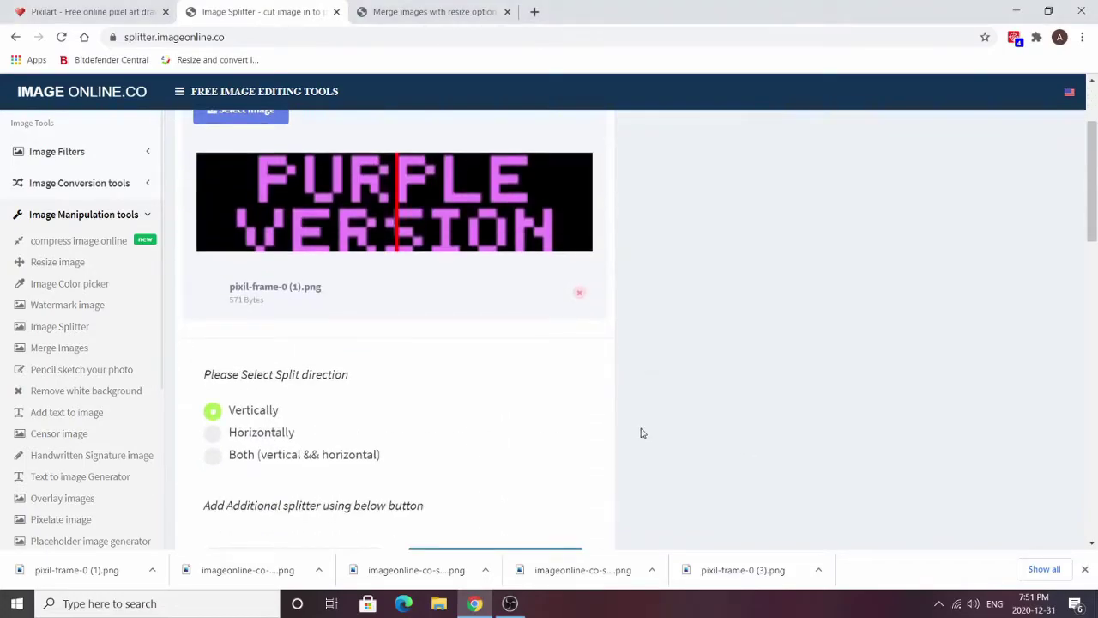
{"action": "scroll", "coordinate": [635, 435], "scroll_direction": "down", "scroll_amount": 1}
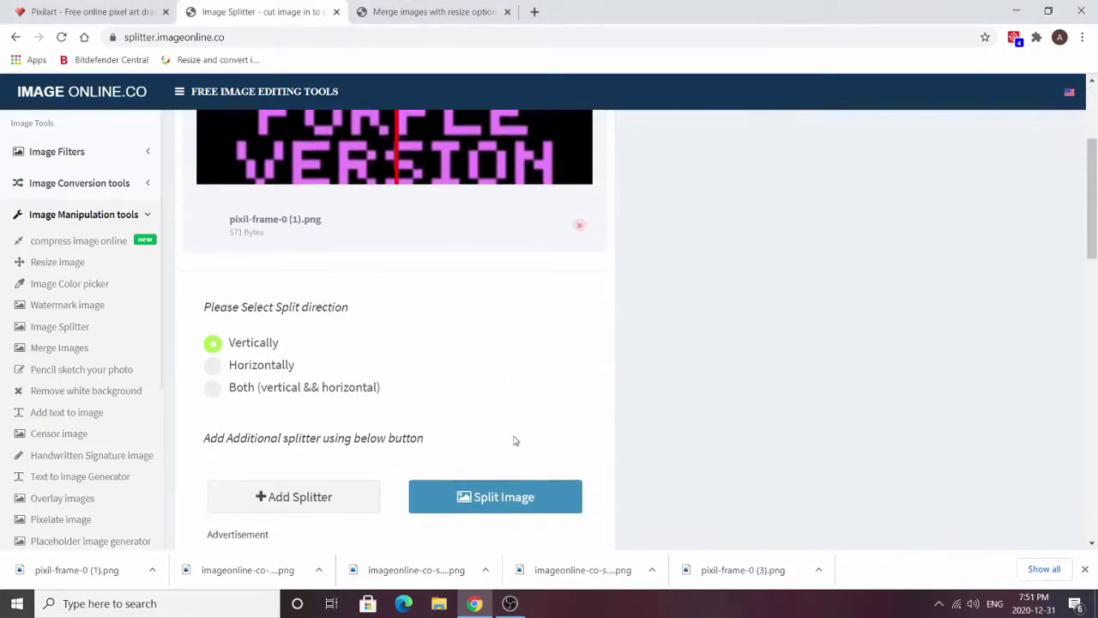
{"action": "scroll", "coordinate": [515, 441], "scroll_direction": "up", "scroll_amount": 1}
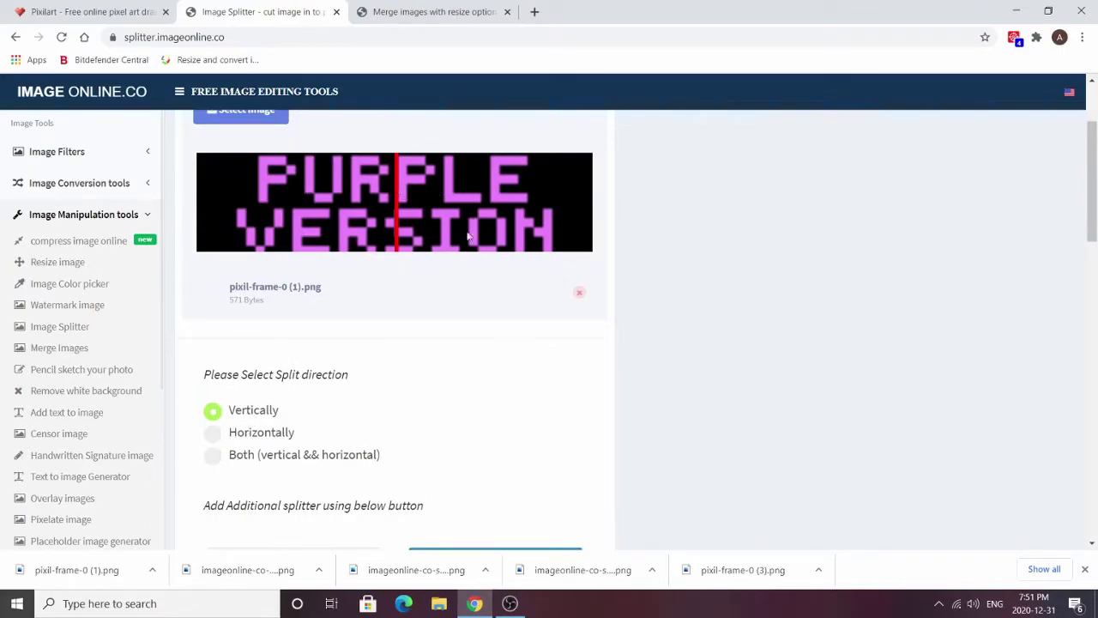
{"action": "scroll", "coordinate": [880, 337], "scroll_direction": "down", "scroll_amount": 5}
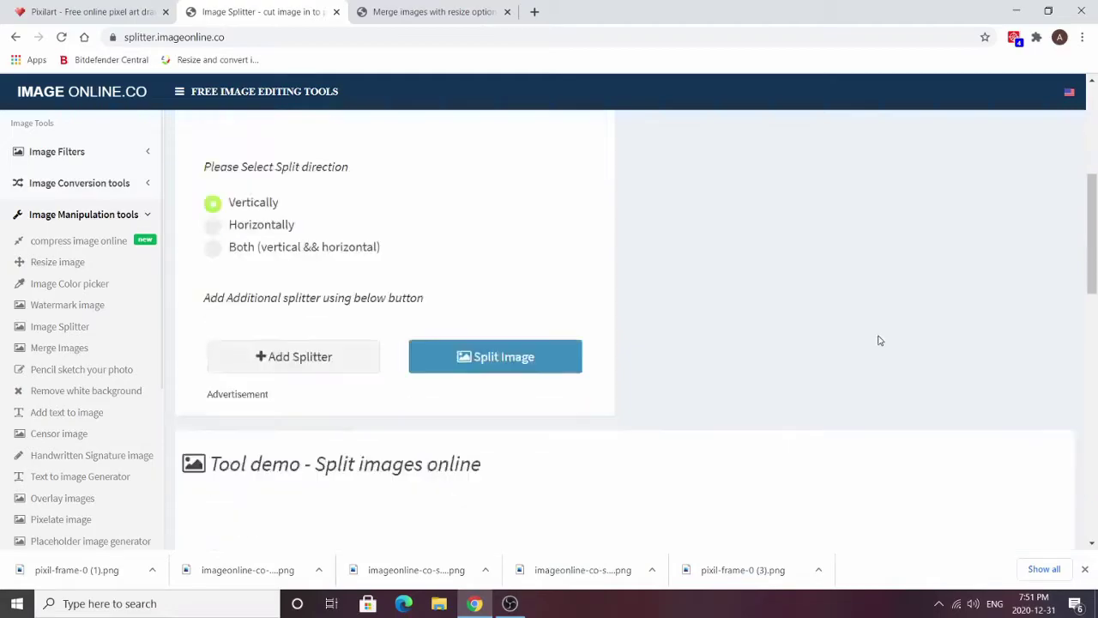
{"action": "scroll", "coordinate": [854, 361], "scroll_direction": "up", "scroll_amount": 3}
{"action": "scroll", "coordinate": [854, 373], "scroll_direction": "up", "scroll_amount": 2}
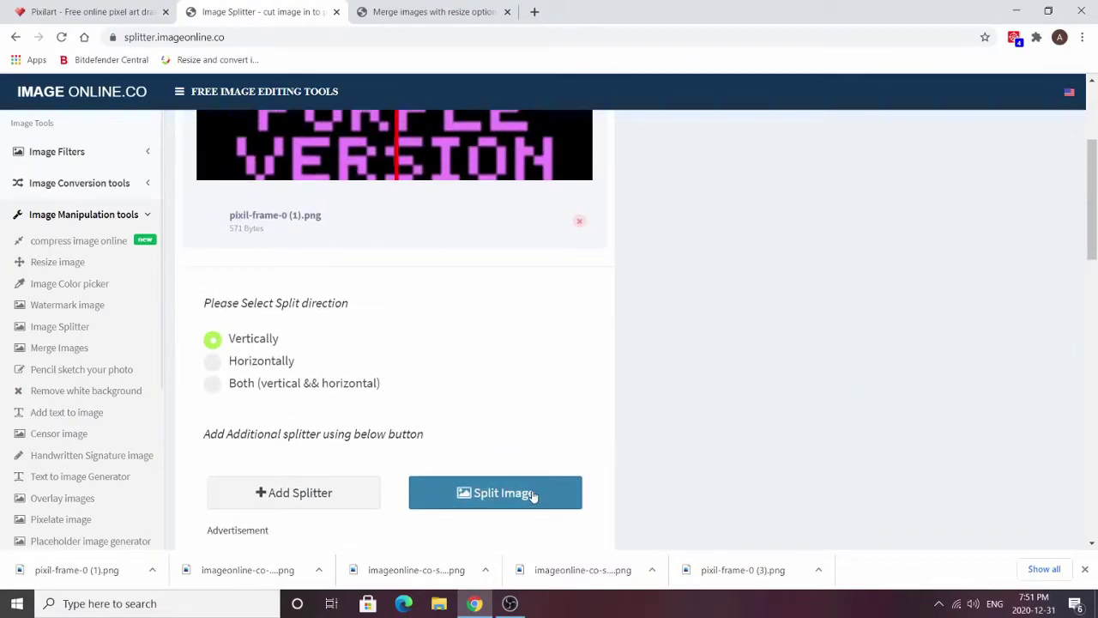
{"action": "left_click", "coordinate": [529, 494]}
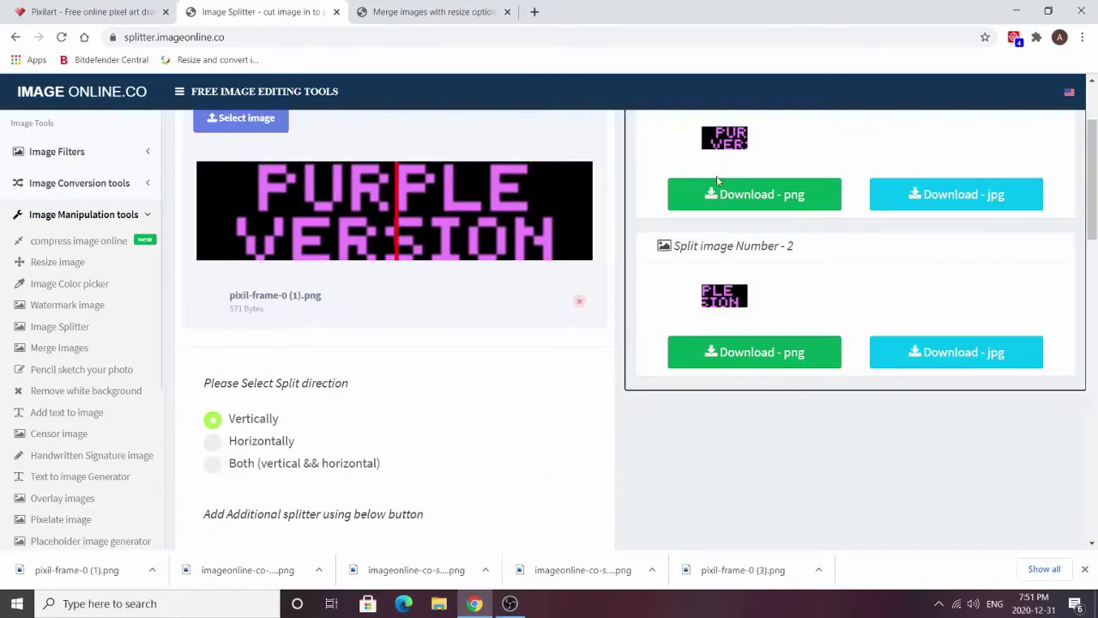
{"action": "left_click", "coordinate": [755, 200]}
{"action": "left_click", "coordinate": [734, 353]}
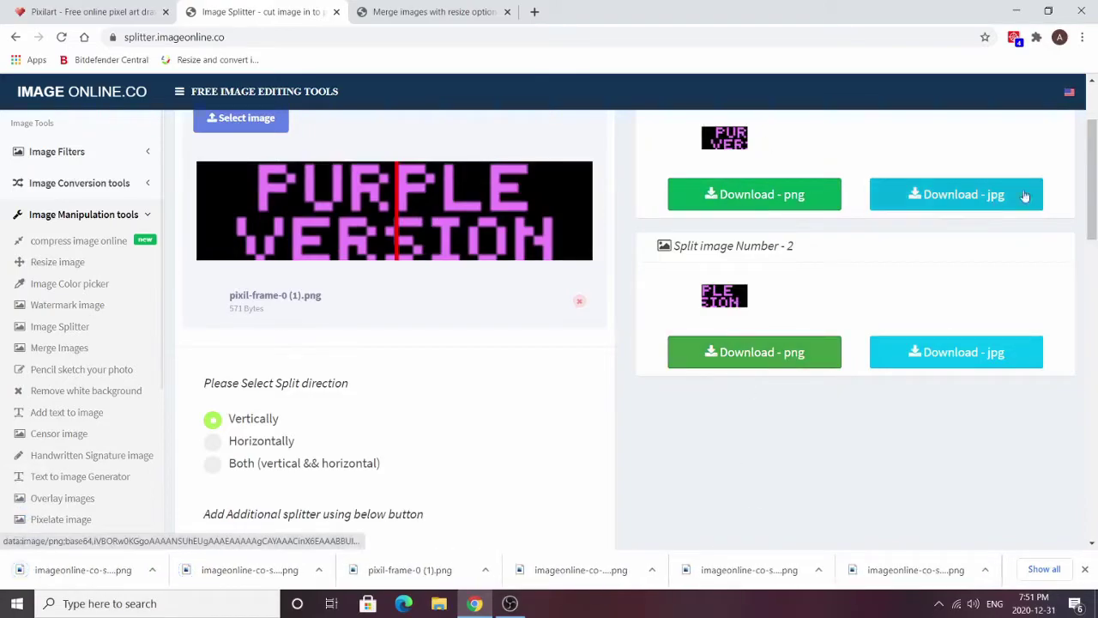
Step: Switch to the Merge images page and add imageonline-co-split-image (8).png from Downloads as the first image
{"action": "left_click", "coordinate": [409, 8]}
{"action": "left_click", "coordinate": [217, 7]}
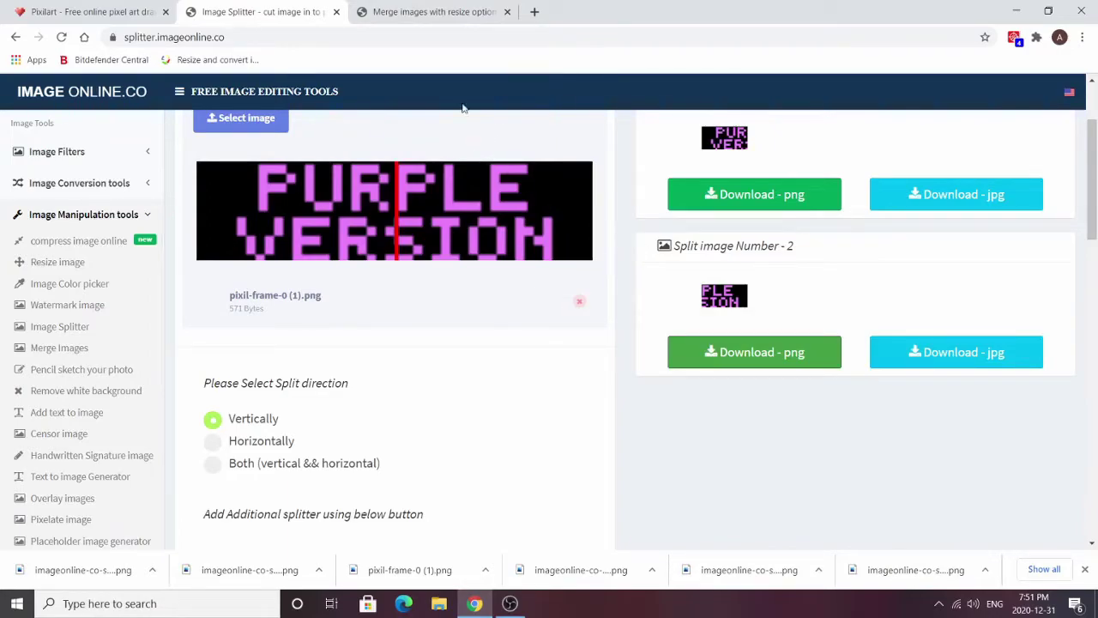
{"action": "left_click", "coordinate": [449, 9]}
{"action": "scroll", "coordinate": [652, 341], "scroll_direction": "down", "scroll_amount": 3}
{"action": "scroll", "coordinate": [653, 343], "scroll_direction": "up", "scroll_amount": 3}
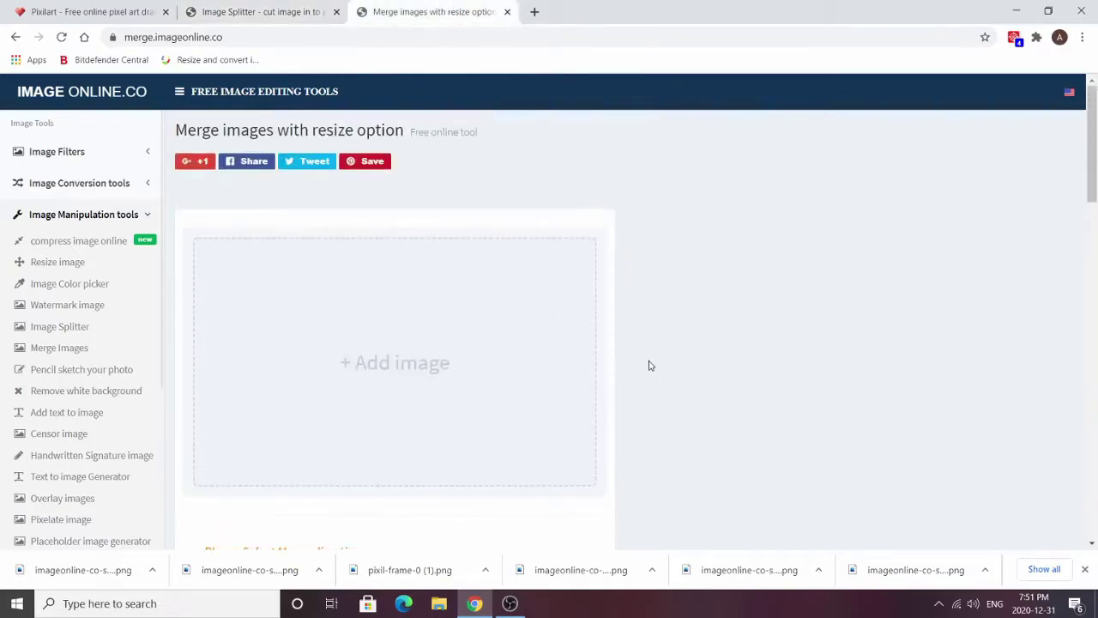
{"action": "left_click", "coordinate": [487, 323]}
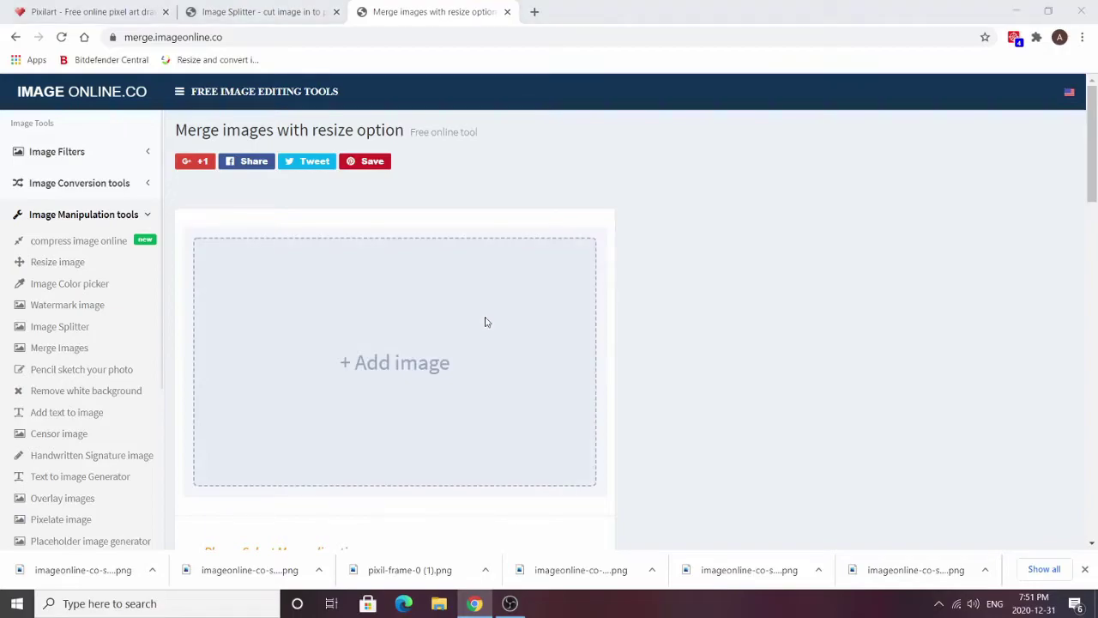
{"action": "left_click", "coordinate": [285, 231]}
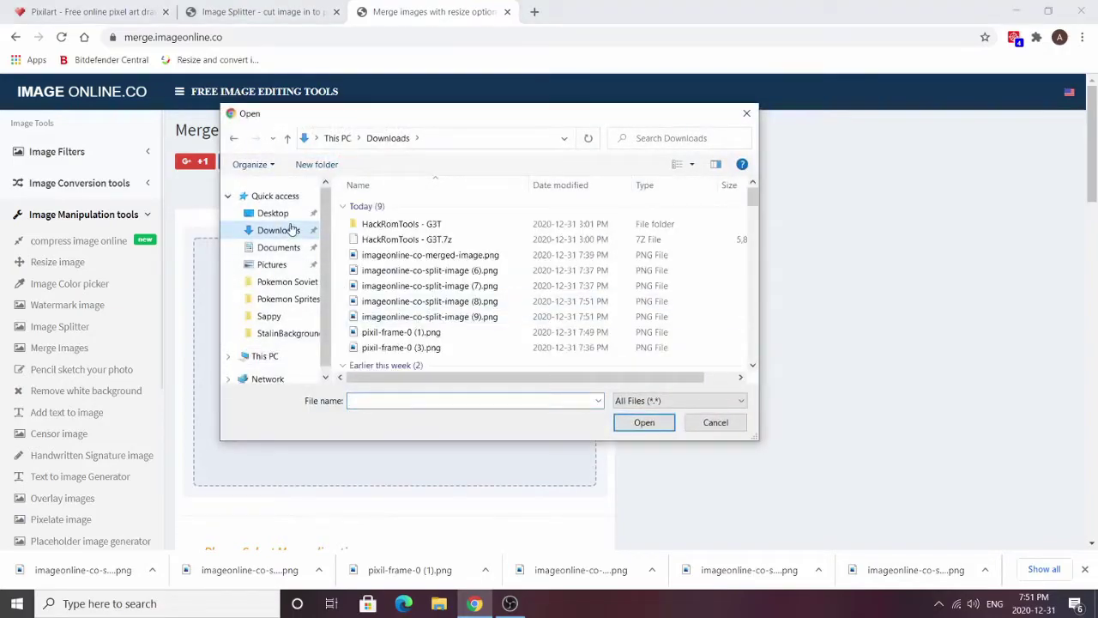
{"action": "scroll", "coordinate": [439, 273], "scroll_direction": "down", "scroll_amount": 1}
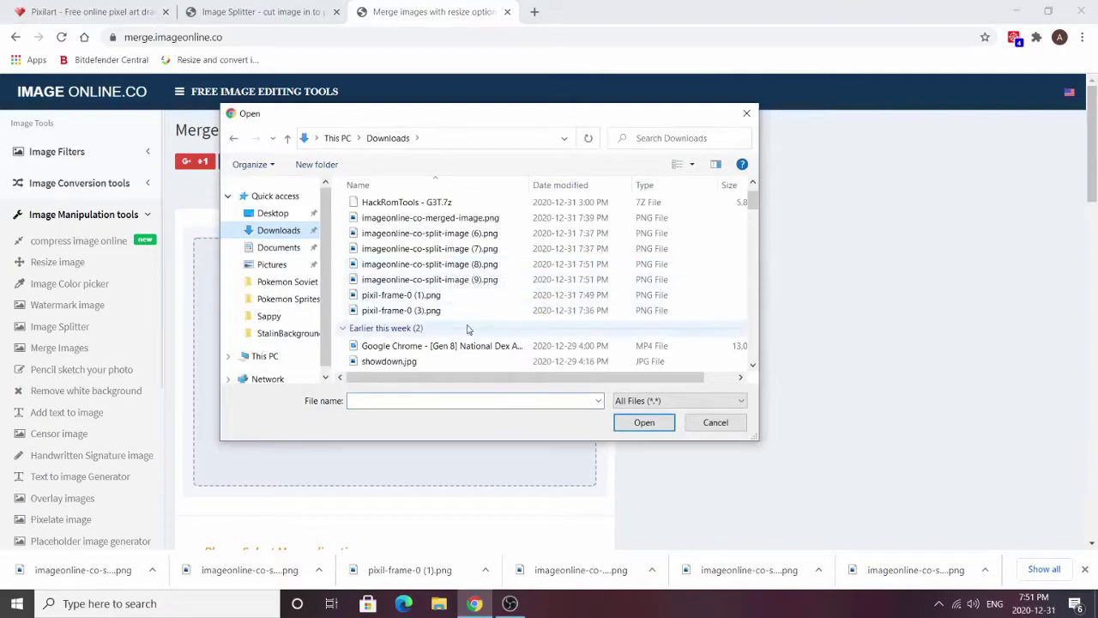
{"action": "left_click", "coordinate": [479, 266]}
{"action": "left_click", "coordinate": [644, 422]}
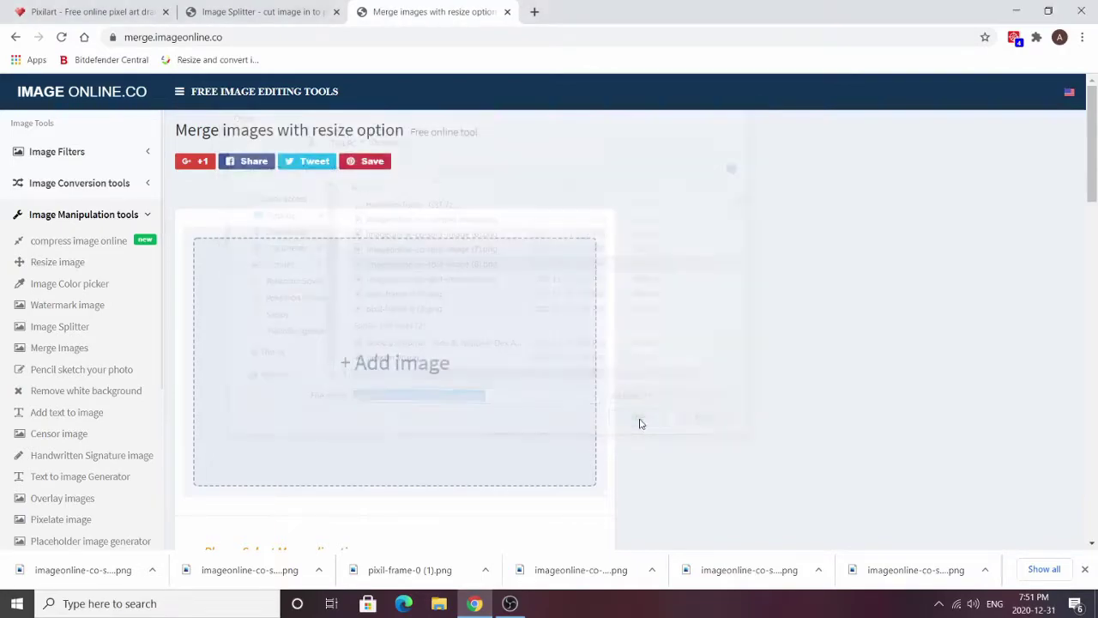
Step: Add imageonline-co-split-image (9).png as the second image to merge
{"action": "scroll", "coordinate": [507, 466], "scroll_direction": "down", "scroll_amount": 2}
{"action": "left_click", "coordinate": [505, 364]}
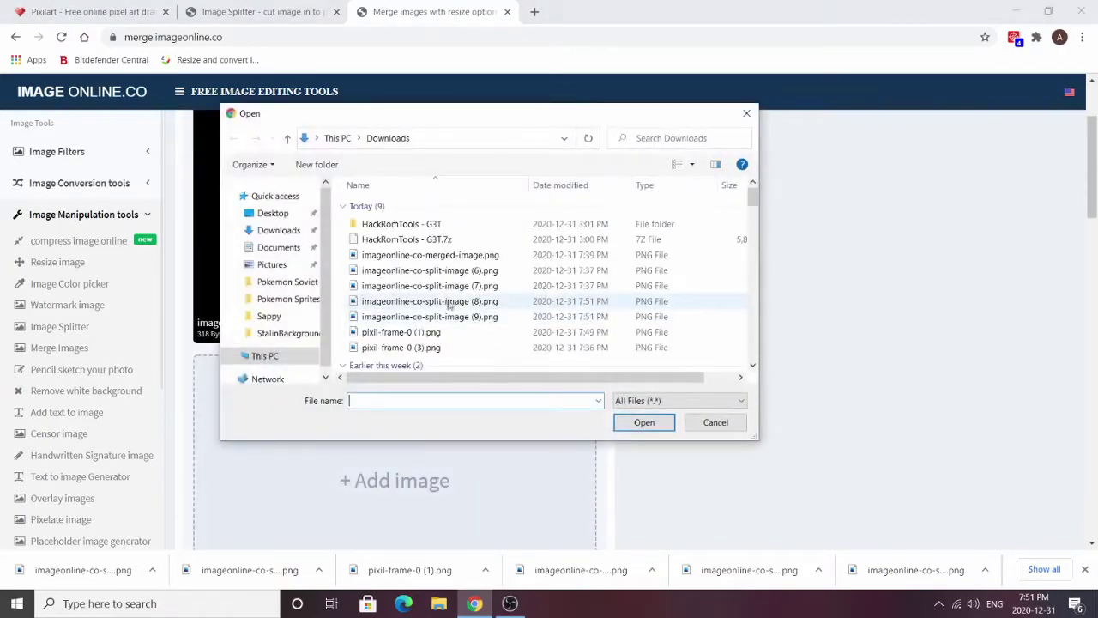
{"action": "left_click", "coordinate": [427, 317]}
{"action": "left_click", "coordinate": [644, 422]}
Step: Merge the two banner halves vertically without resizing them and download the merged image as a PNG
{"action": "scroll", "coordinate": [658, 429], "scroll_direction": "down", "scroll_amount": 3}
{"action": "scroll", "coordinate": [655, 455], "scroll_direction": "up", "scroll_amount": 3}
{"action": "scroll", "coordinate": [489, 346], "scroll_direction": "up", "scroll_amount": 1}
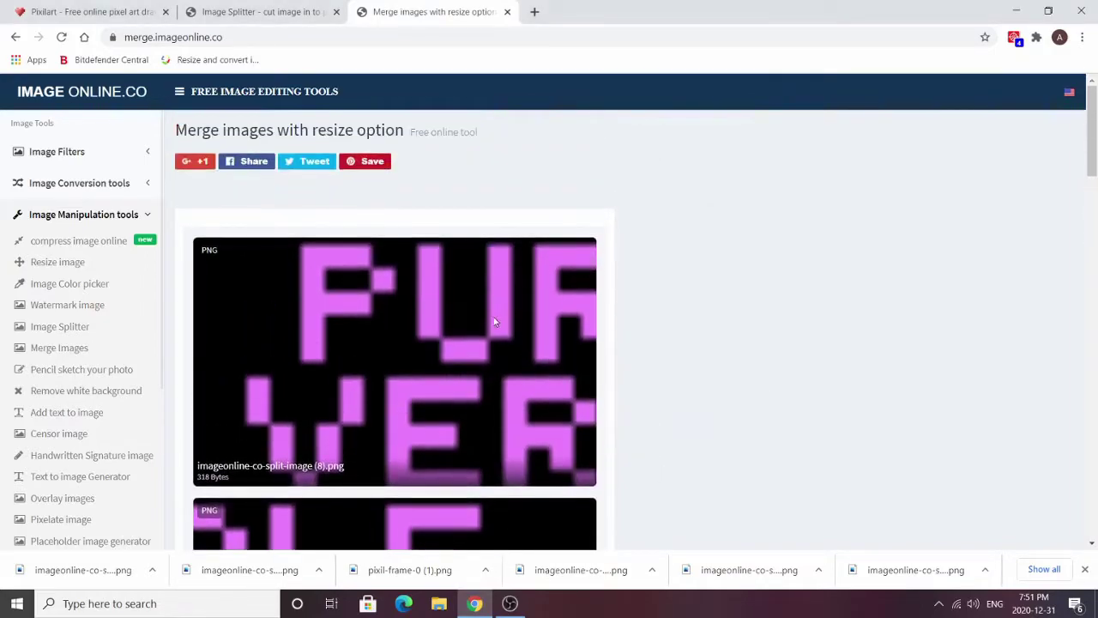
{"action": "scroll", "coordinate": [475, 311], "scroll_direction": "down", "scroll_amount": 3}
{"action": "scroll", "coordinate": [443, 229], "scroll_direction": "down", "scroll_amount": 5}
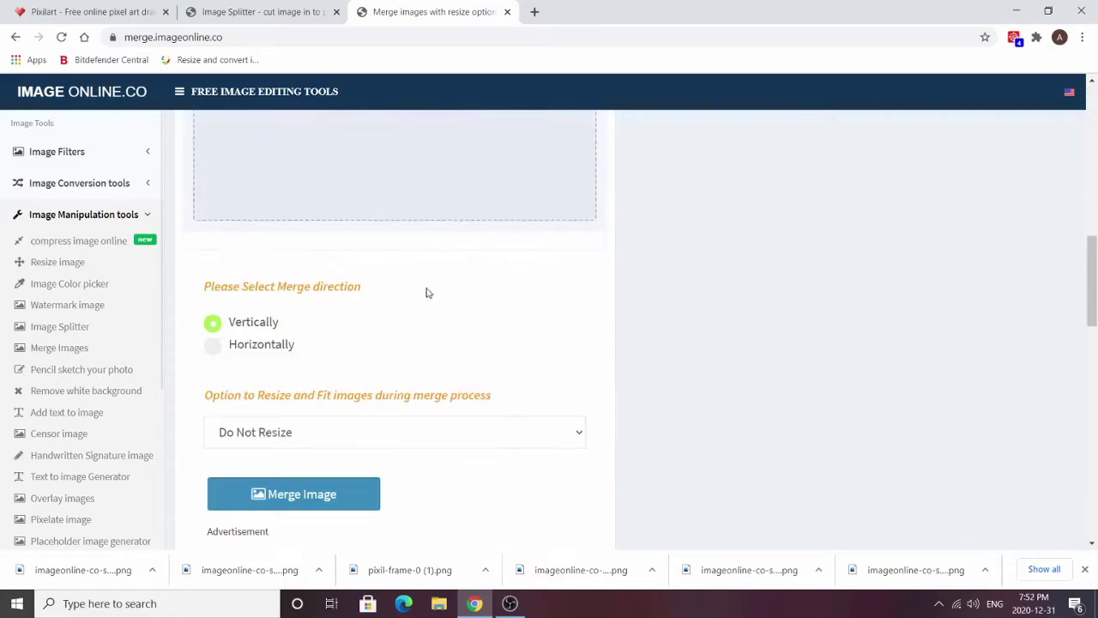
{"action": "left_click", "coordinate": [210, 326]}
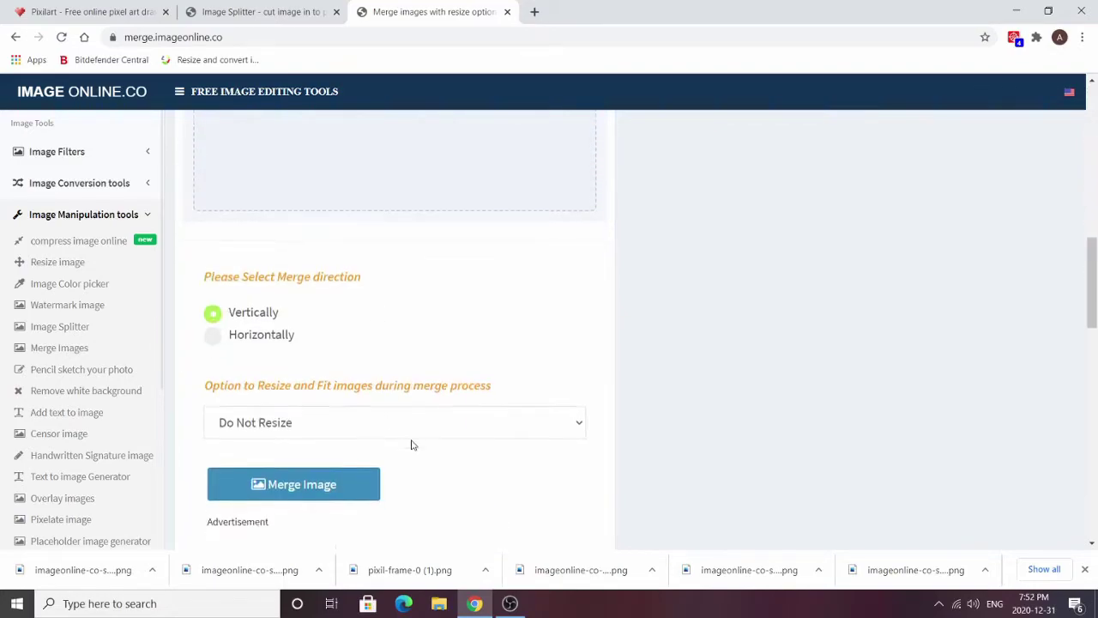
{"action": "scroll", "coordinate": [412, 443], "scroll_direction": "down", "scroll_amount": 1}
{"action": "left_click", "coordinate": [361, 434]}
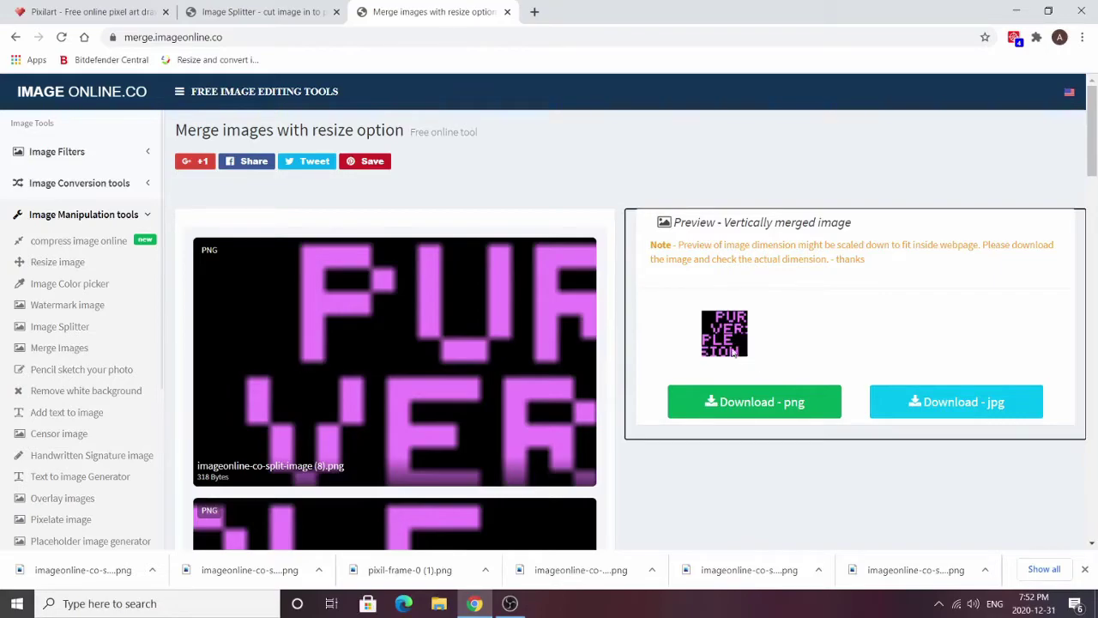
{"action": "left_click", "coordinate": [797, 410]}
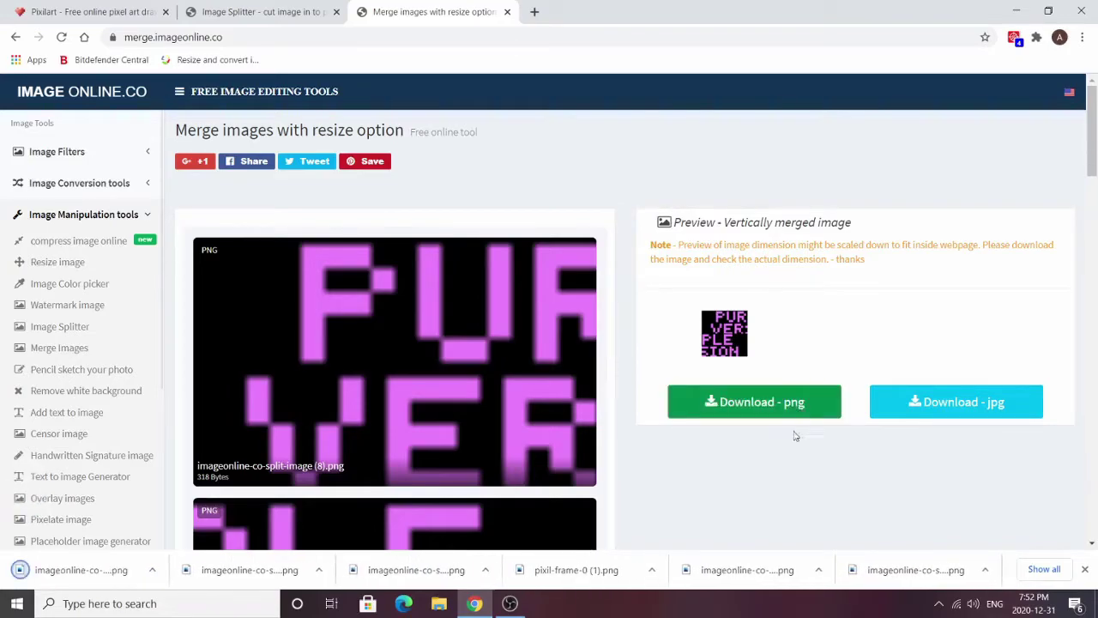
Step: Rename the newly downloaded imageonline-co-merged-image (1).png in the Downloads folder as purpleversion.png
{"action": "left_click", "coordinate": [438, 605]}
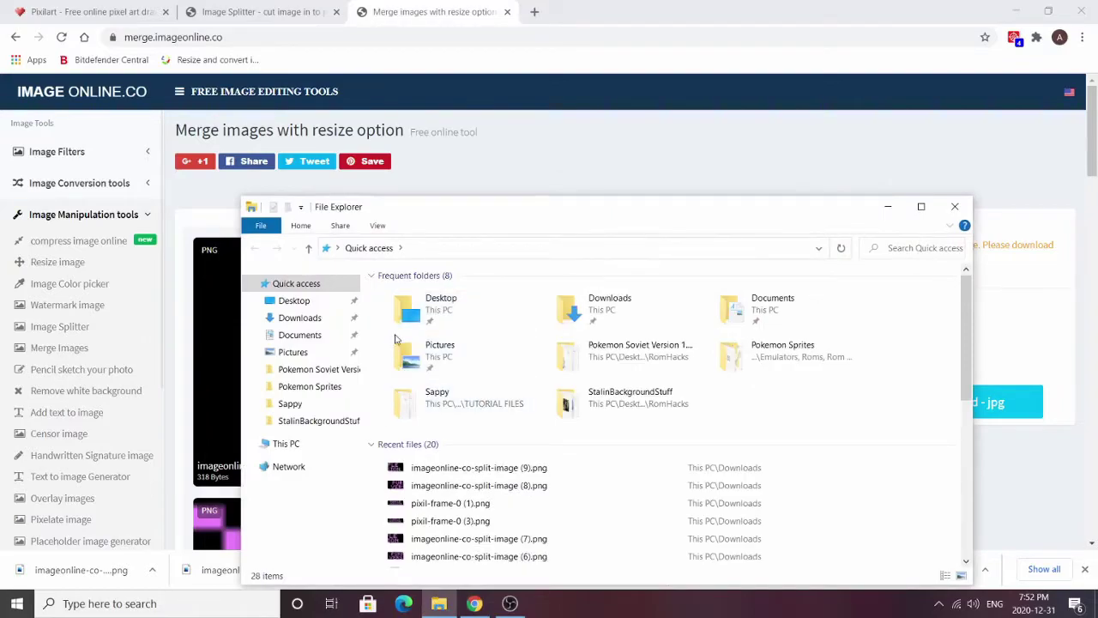
{"action": "left_click", "coordinate": [296, 318]}
{"action": "left_click", "coordinate": [473, 297]}
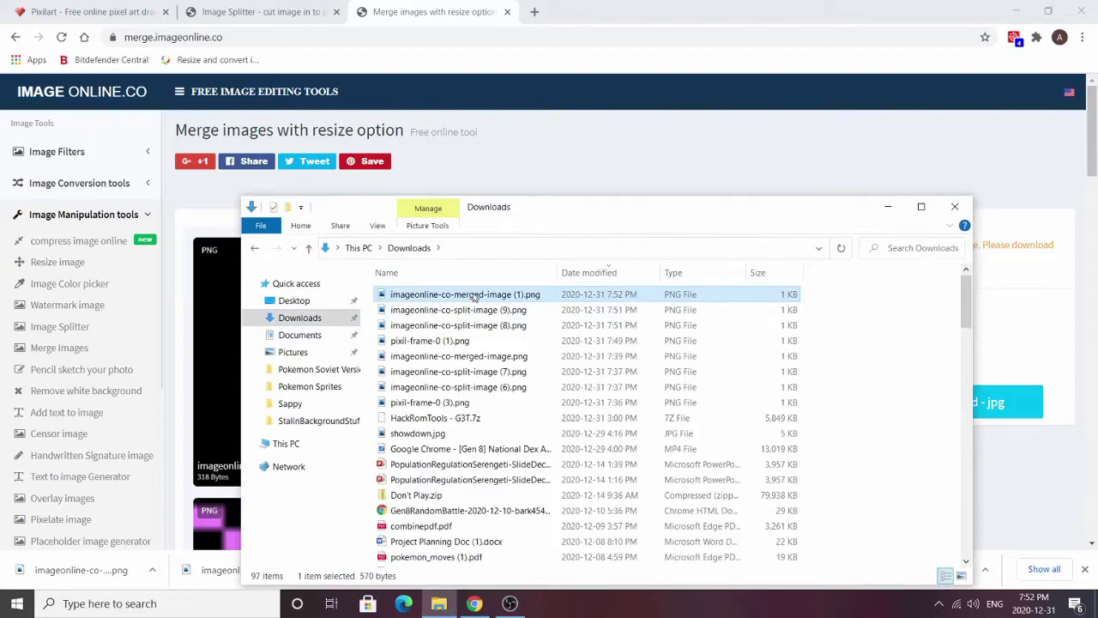
{"action": "left_click", "coordinate": [474, 296]}
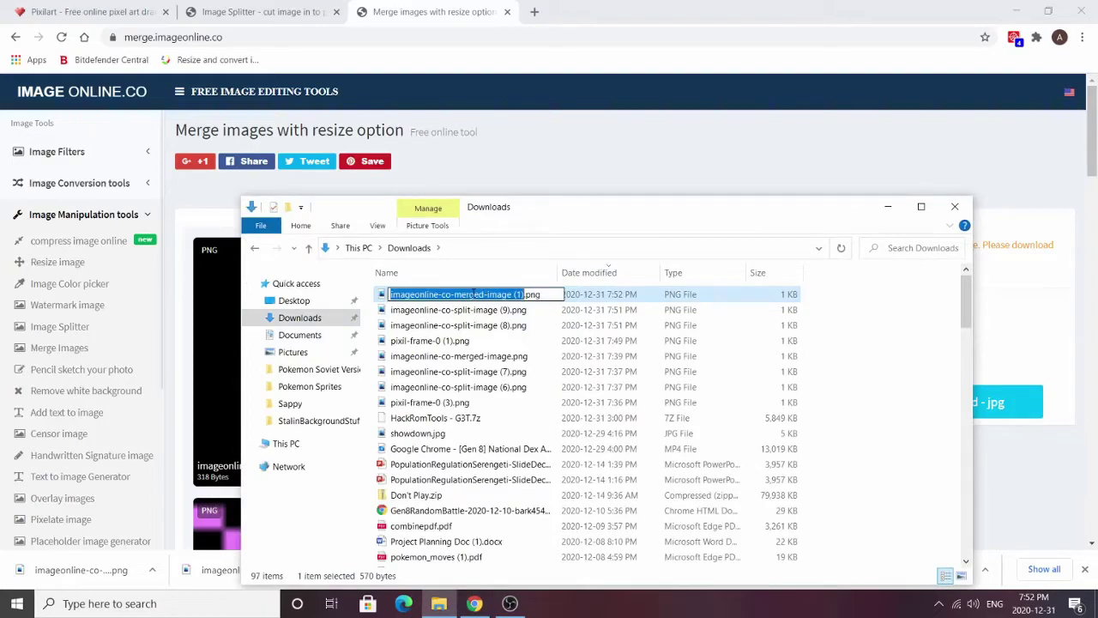
{"action": "type", "text": "purpleversi"}
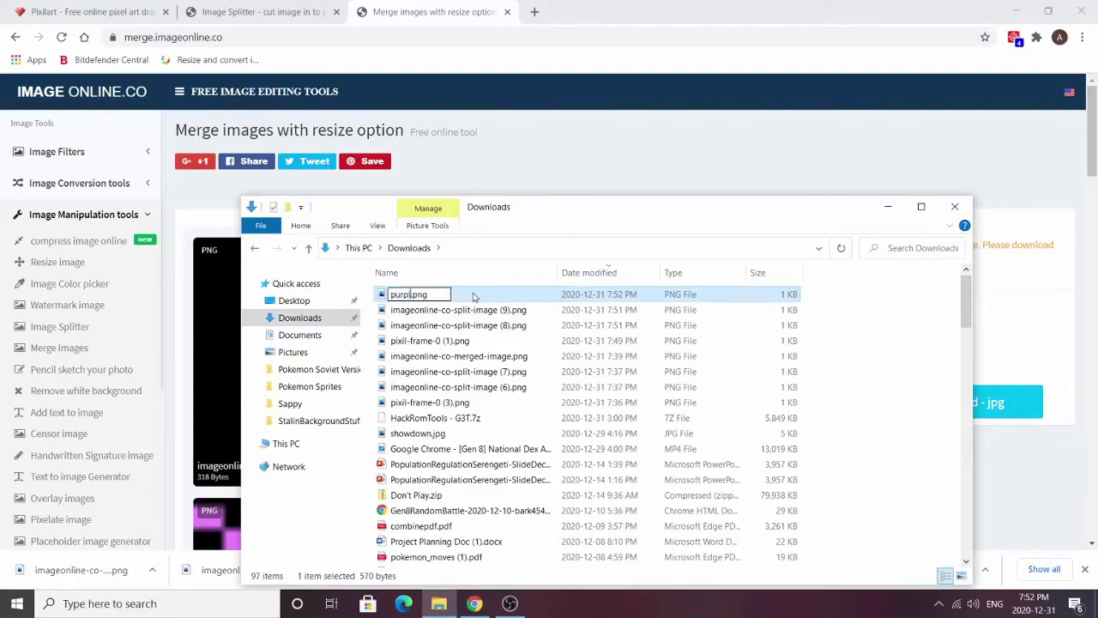
{"action": "type", "text": "on"}
{"action": "key", "text": "Return"}
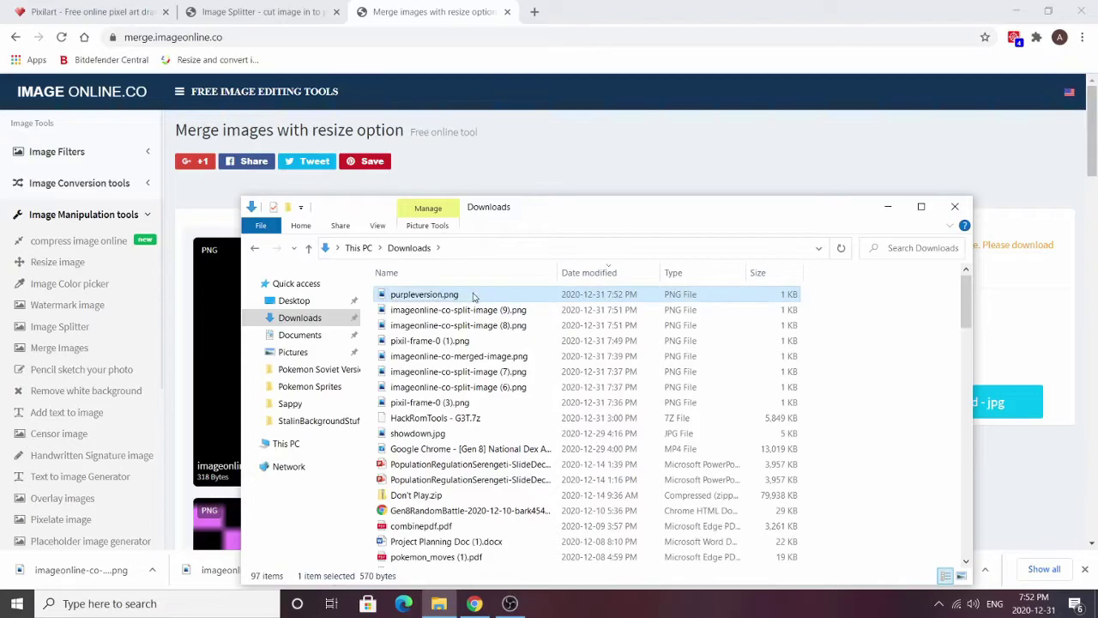
{"action": "left_click", "coordinate": [955, 208]}
Step: Close the Image Splitter and Merge images pages and minimize the browser to show the desktop
{"action": "scroll", "coordinate": [763, 286], "scroll_direction": "down", "scroll_amount": 7}
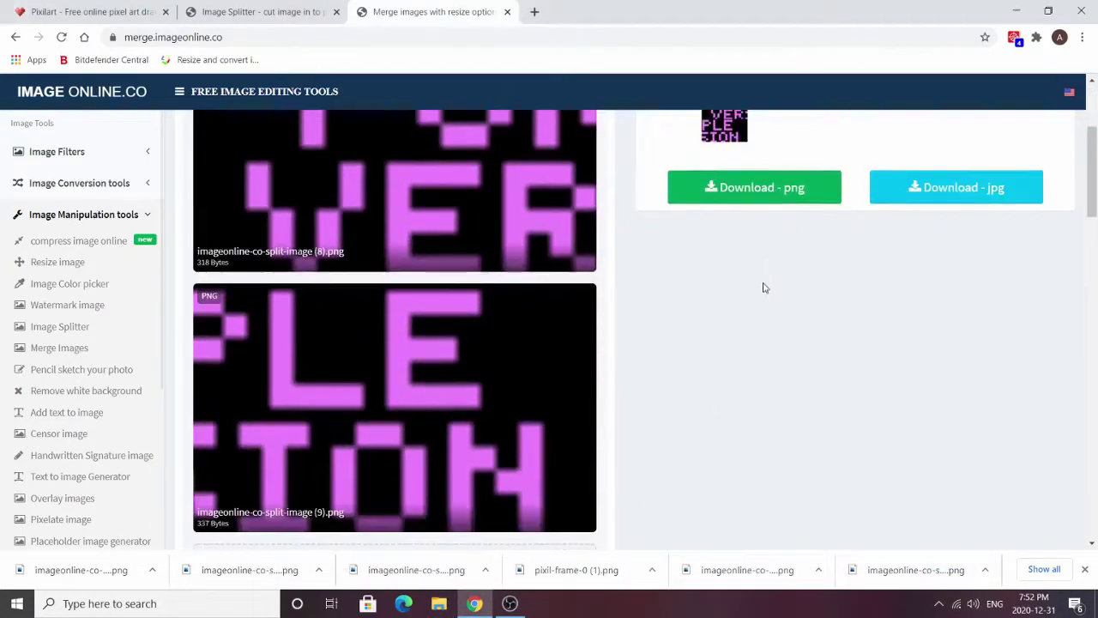
{"action": "left_click", "coordinate": [338, 12]}
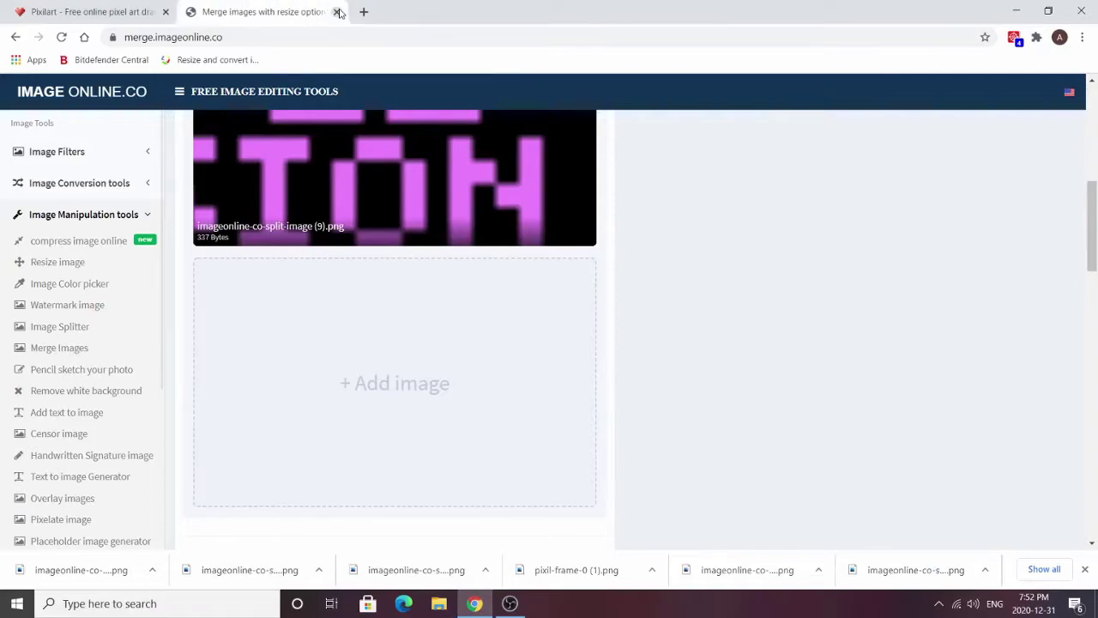
{"action": "left_click", "coordinate": [338, 12]}
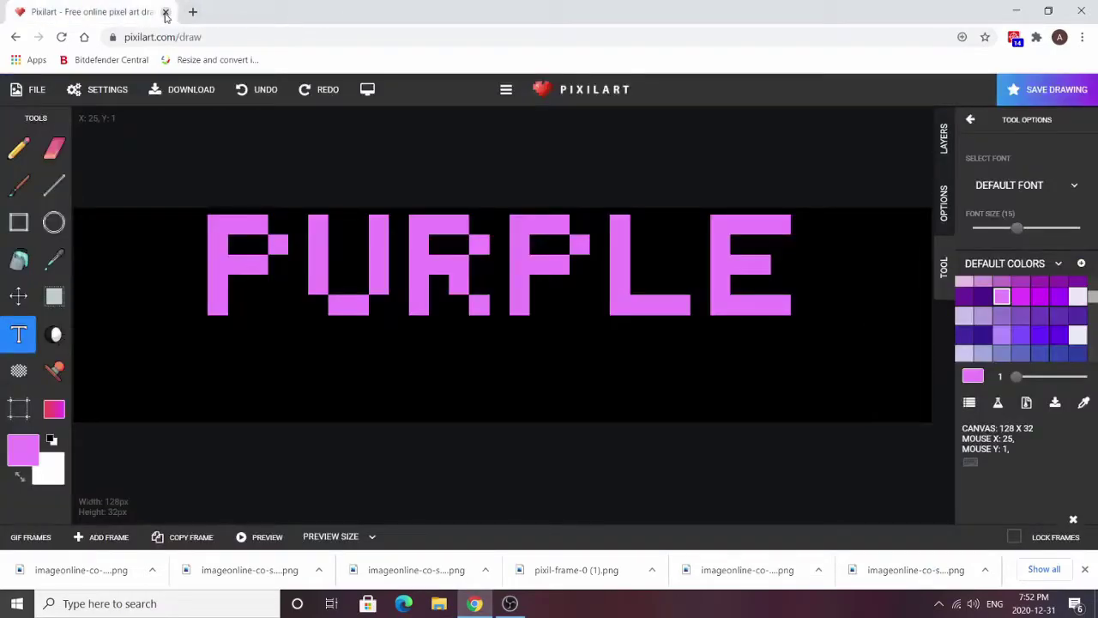
{"action": "left_click", "coordinate": [1014, 10]}
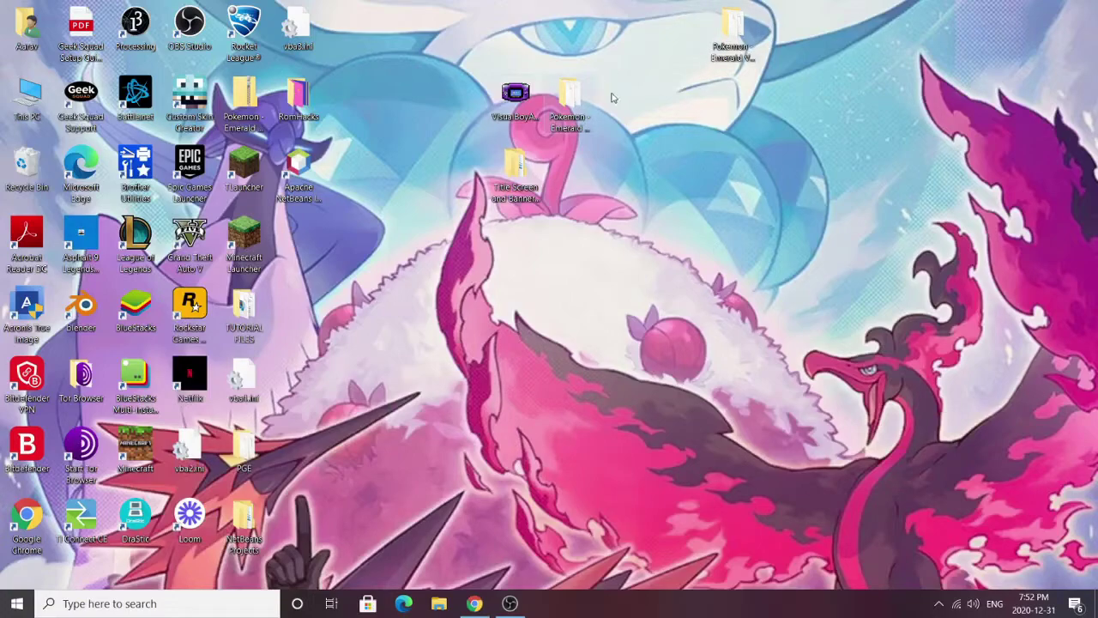
Step: Move purpleversion.png from Downloads to the desktop and place it beside the Title Screen and Banner Editing Tools folder
{"action": "left_click", "coordinate": [435, 604]}
{"action": "left_click", "coordinate": [299, 318]}
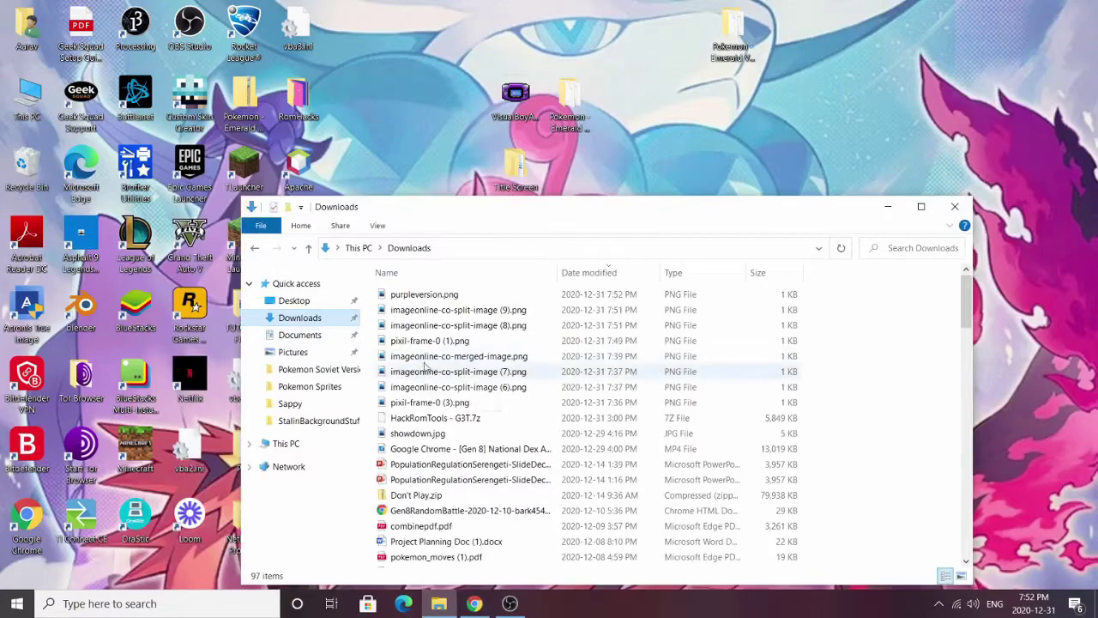
{"action": "left_click_drag", "start_coordinate": [455, 298], "coordinate": [734, 163]}
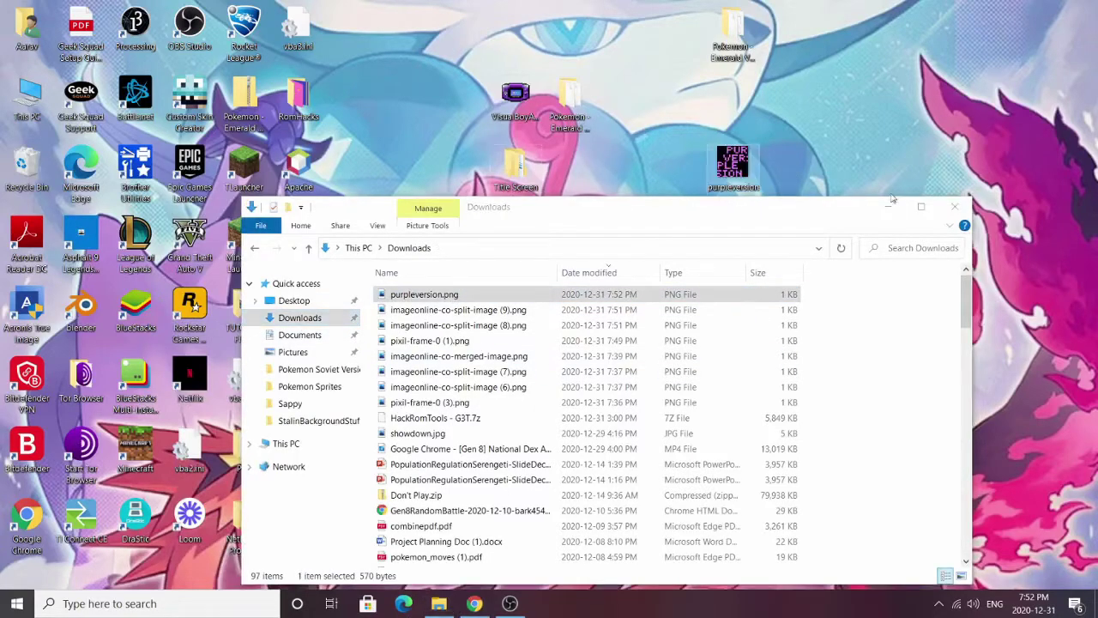
{"action": "left_click", "coordinate": [955, 207]}
{"action": "left_click_drag", "start_coordinate": [733, 167], "coordinate": [579, 177]}
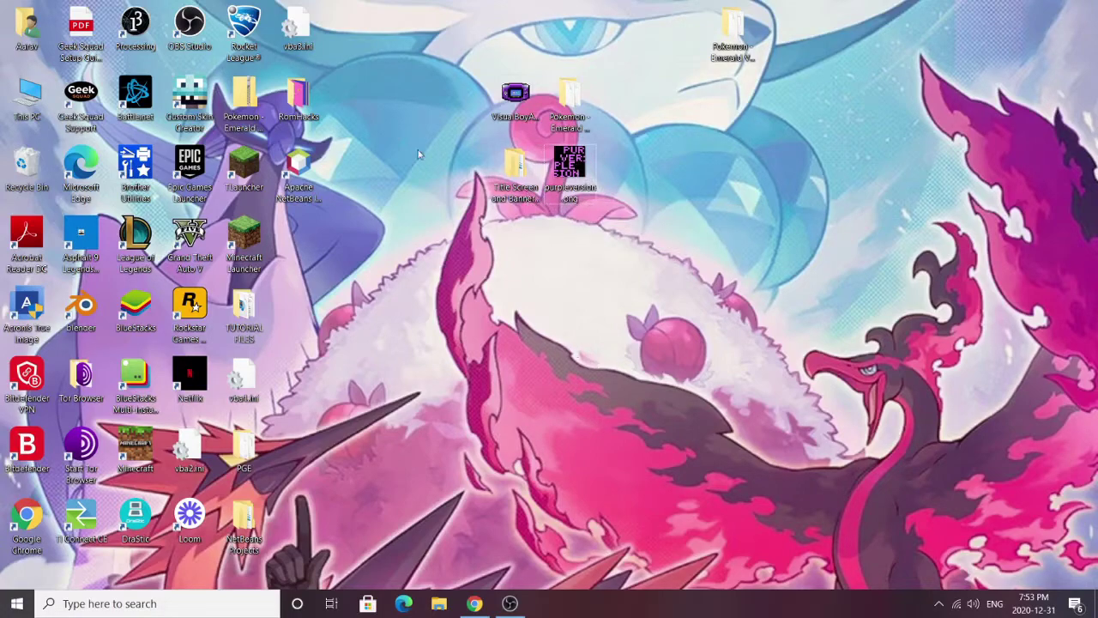
Step: Launch IrfanView from i_view64.exe in the iview456_x64 folder of the Title Screen and Banner Editing Tools
{"action": "double_click", "coordinate": [519, 172]}
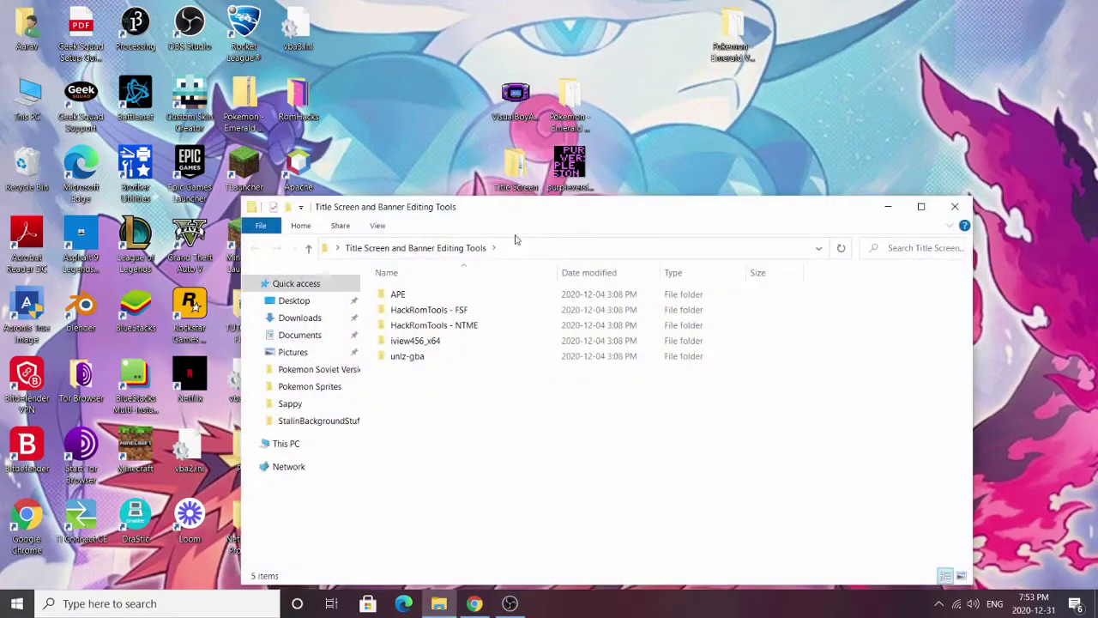
{"action": "double_click", "coordinate": [419, 343]}
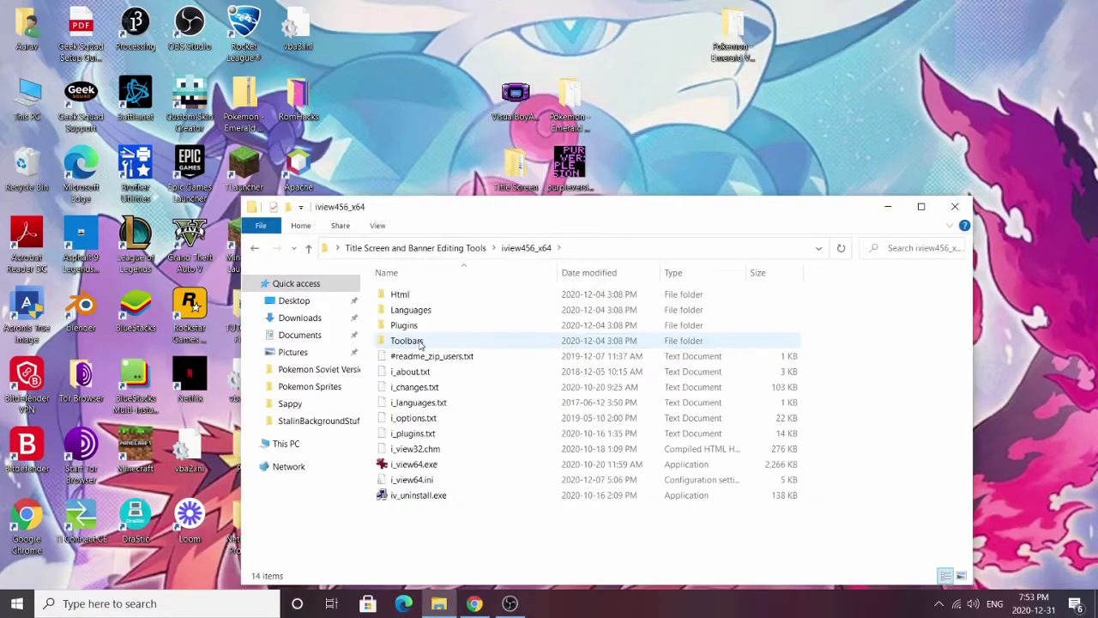
{"action": "left_click", "coordinate": [431, 466]}
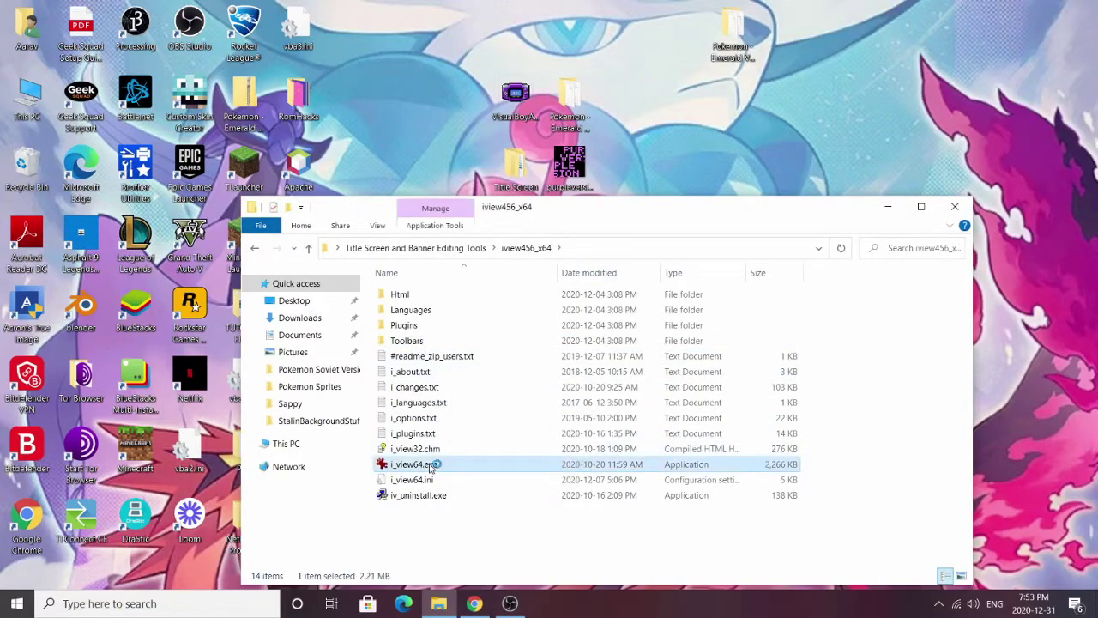
{"action": "left_click_drag", "start_coordinate": [579, 259], "coordinate": [453, 171]}
Step: Open purpleversion.png from the desktop in IrfanView
{"action": "left_click", "coordinate": [382, 187]}
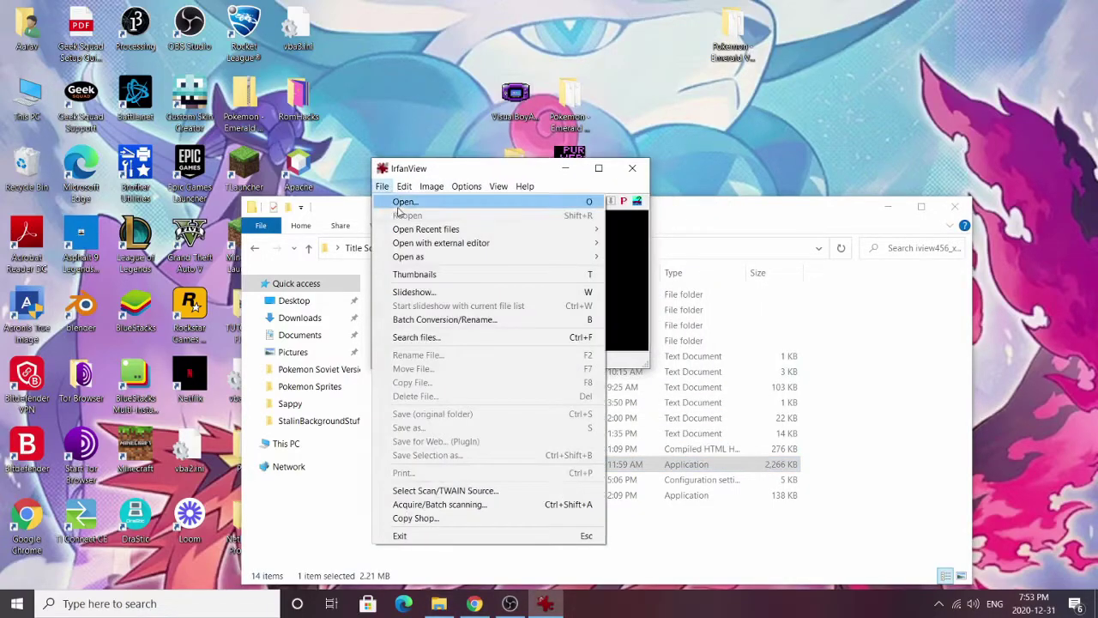
{"action": "left_click", "coordinate": [405, 203]}
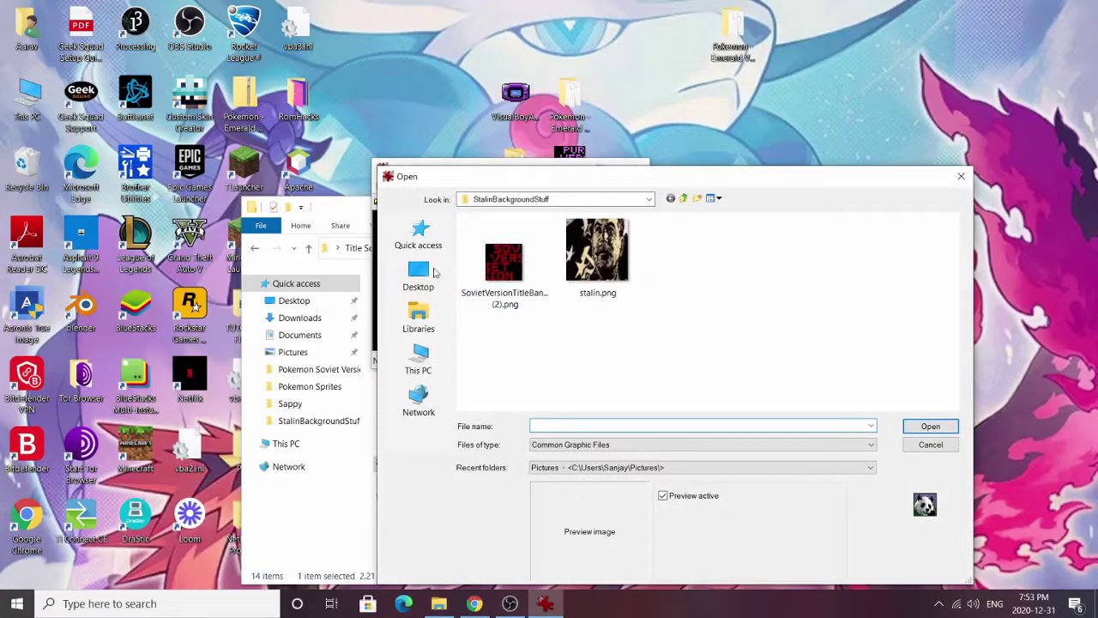
{"action": "left_click", "coordinate": [420, 266]}
{"action": "left_click", "coordinate": [422, 241]}
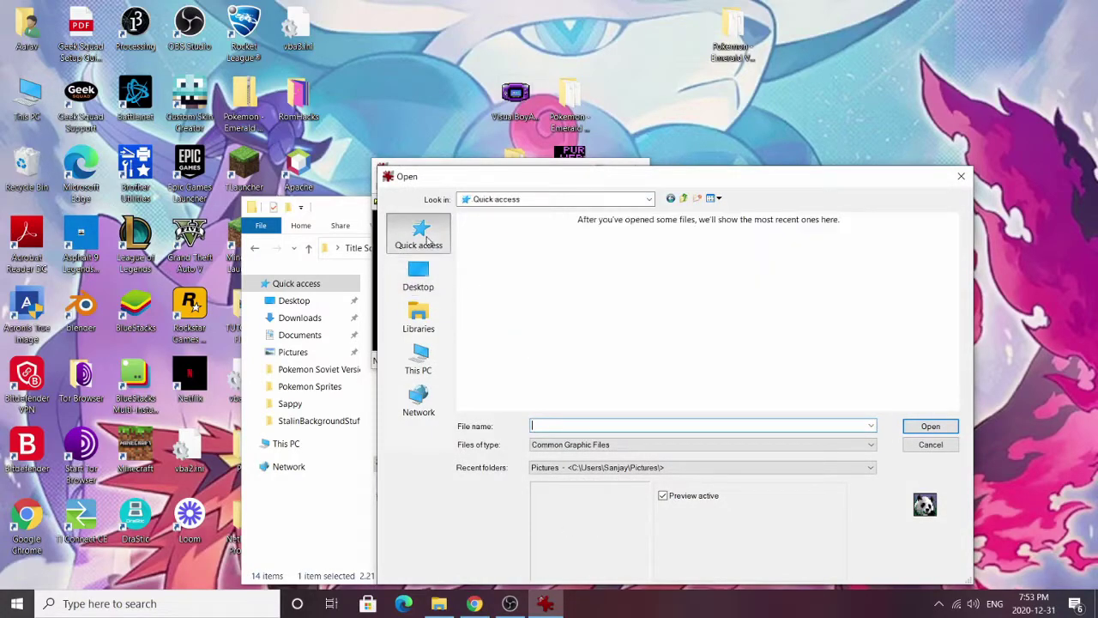
{"action": "left_click", "coordinate": [420, 279]}
{"action": "scroll", "coordinate": [582, 329], "scroll_direction": "down", "scroll_amount": 5}
{"action": "scroll", "coordinate": [583, 329], "scroll_direction": "down", "scroll_amount": 3}
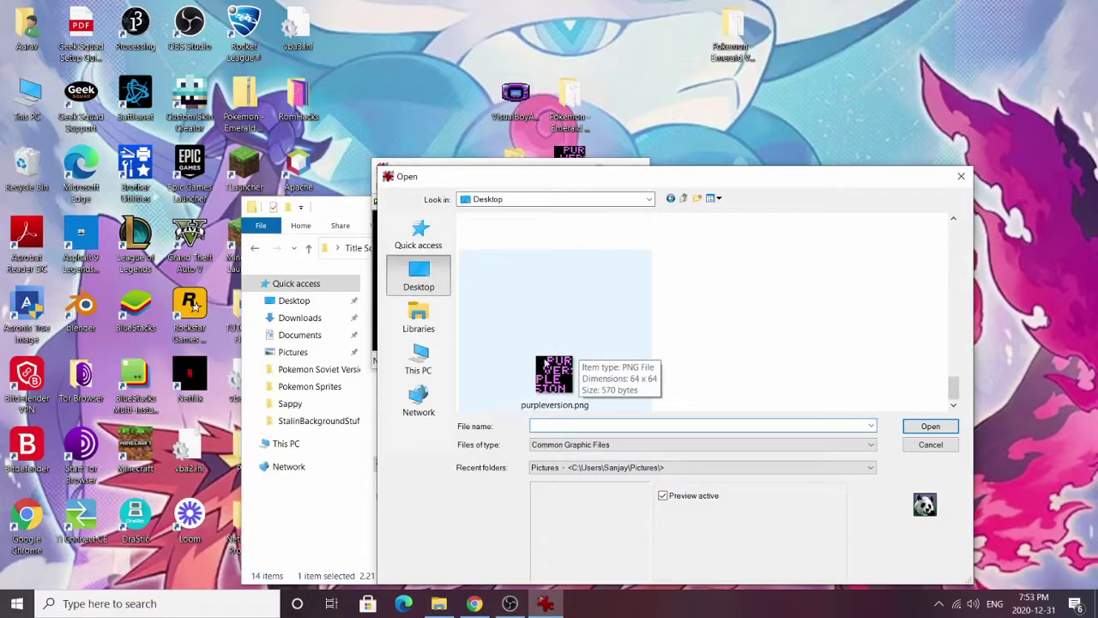
{"action": "left_click", "coordinate": [598, 317]}
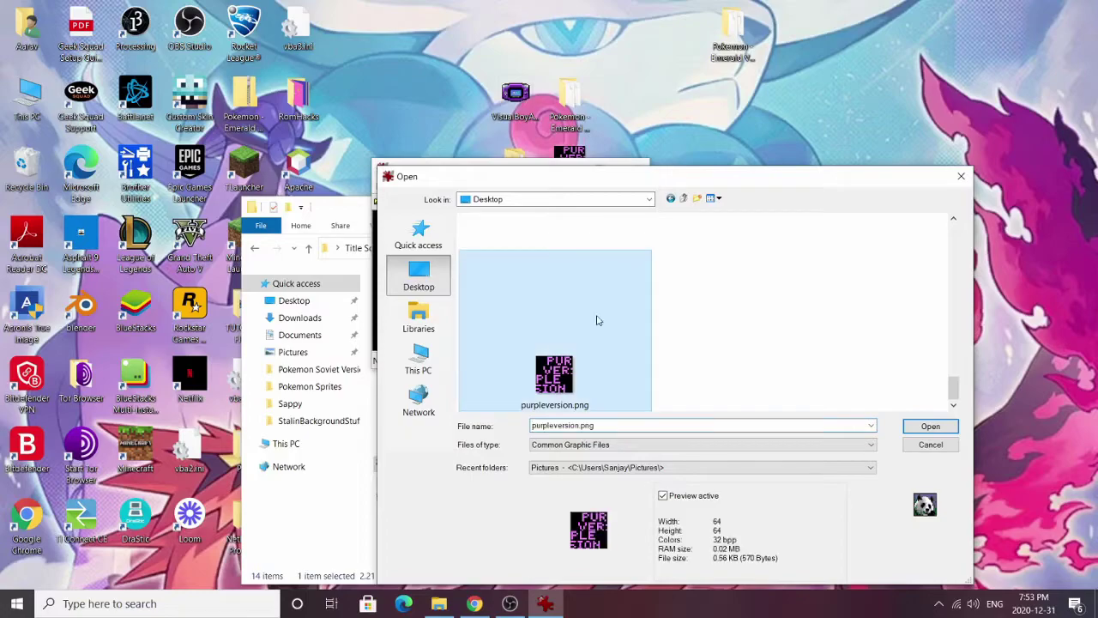
{"action": "left_click", "coordinate": [931, 426]}
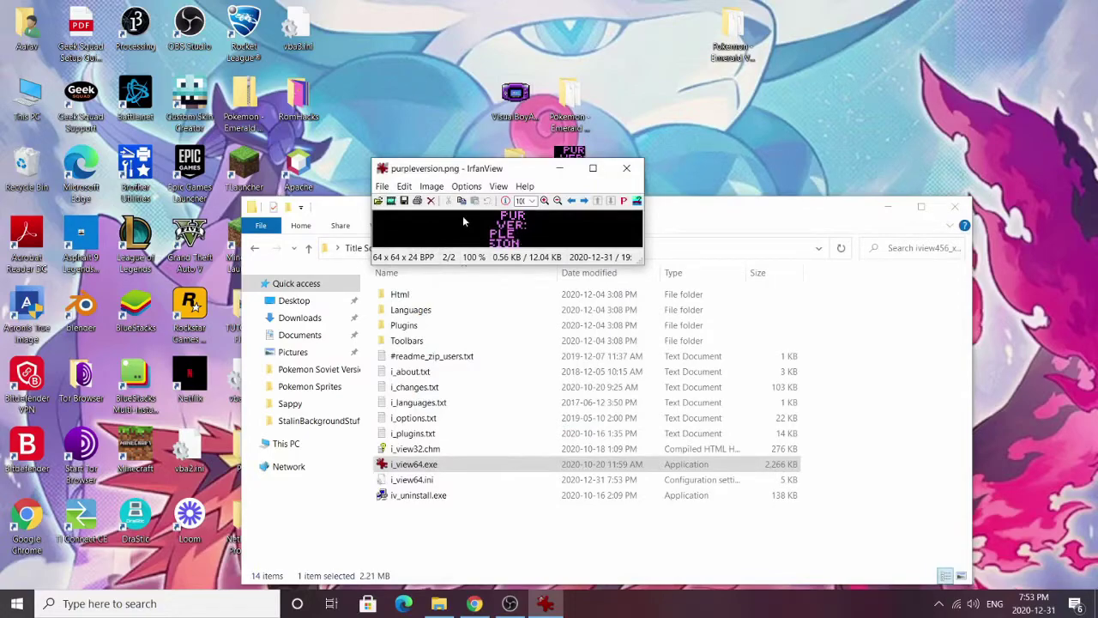
Step: Decrease the banner image's color depth to 256 colors (8 BPP), keeping Floyd-Steinberg dithering enabled
{"action": "left_click", "coordinate": [433, 187]}
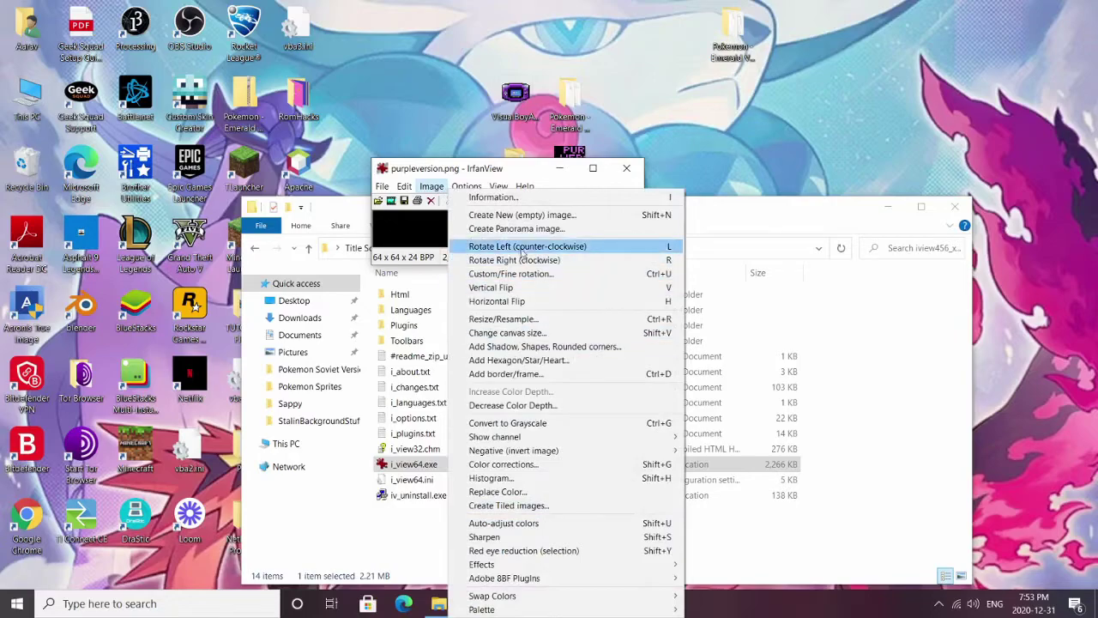
{"action": "left_click", "coordinate": [403, 230]}
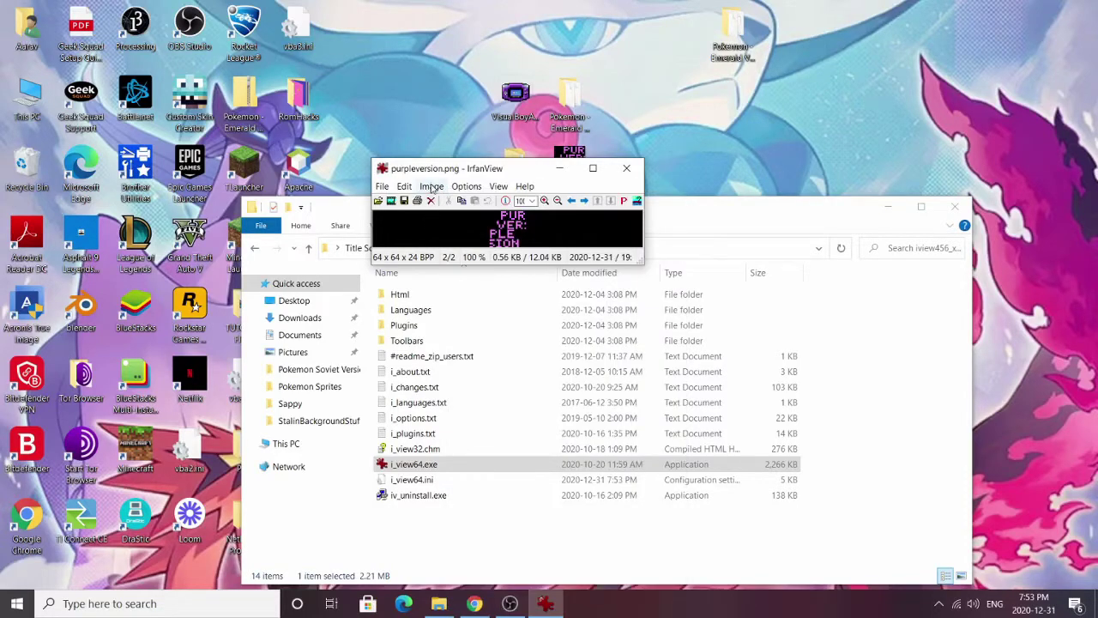
{"action": "left_click", "coordinate": [432, 189]}
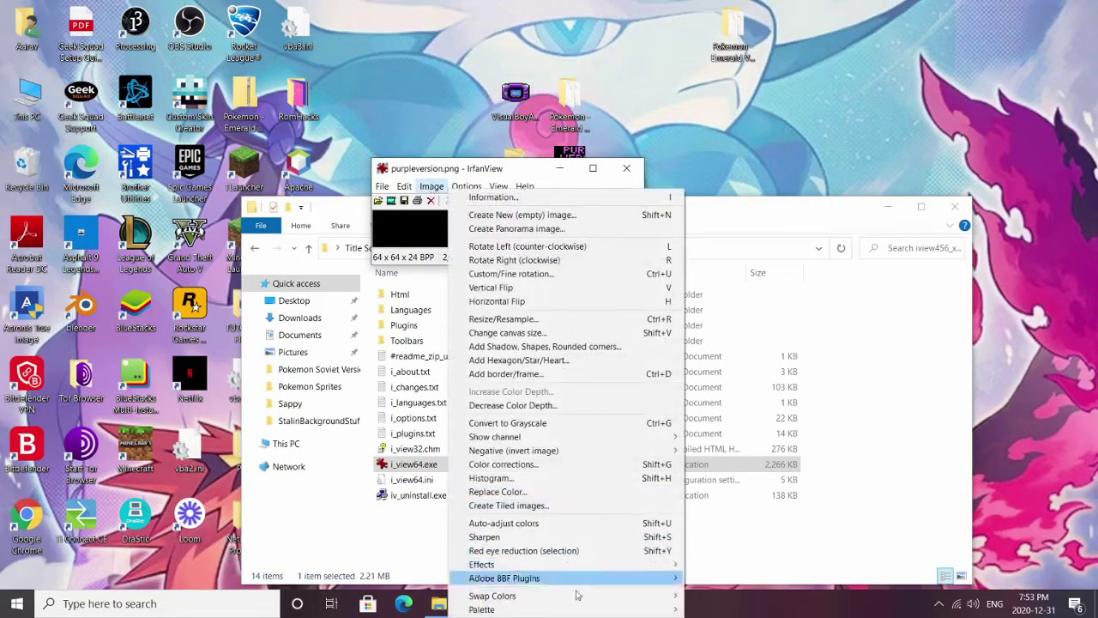
{"action": "mouse_move", "coordinate": [658, 611]}
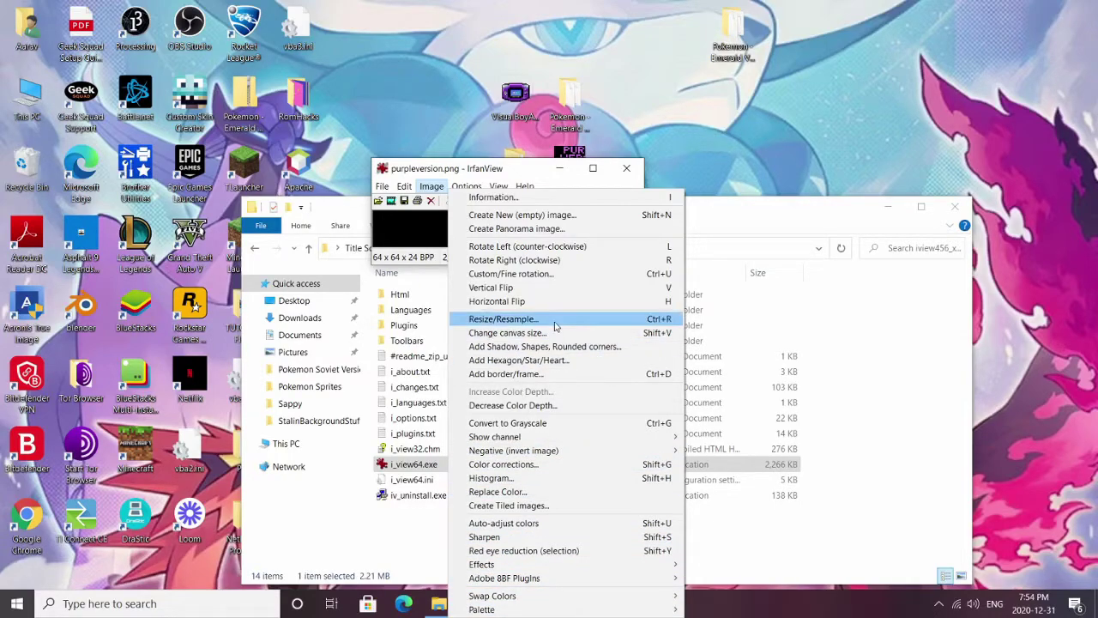
{"action": "left_click", "coordinate": [536, 407]}
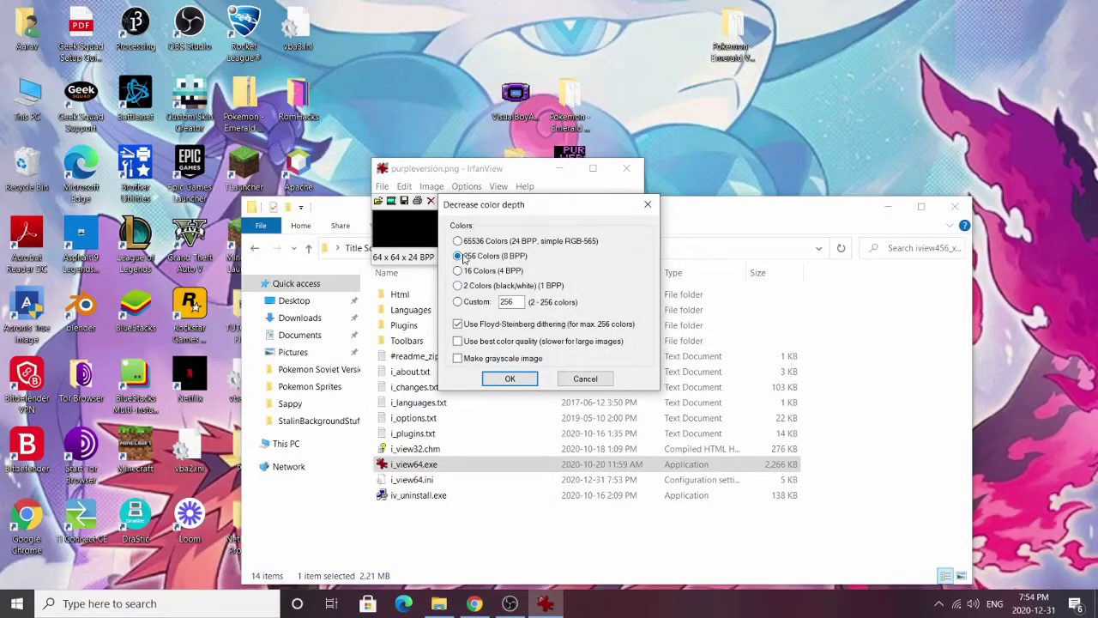
{"action": "left_click_drag", "start_coordinate": [557, 213], "coordinate": [677, 227]}
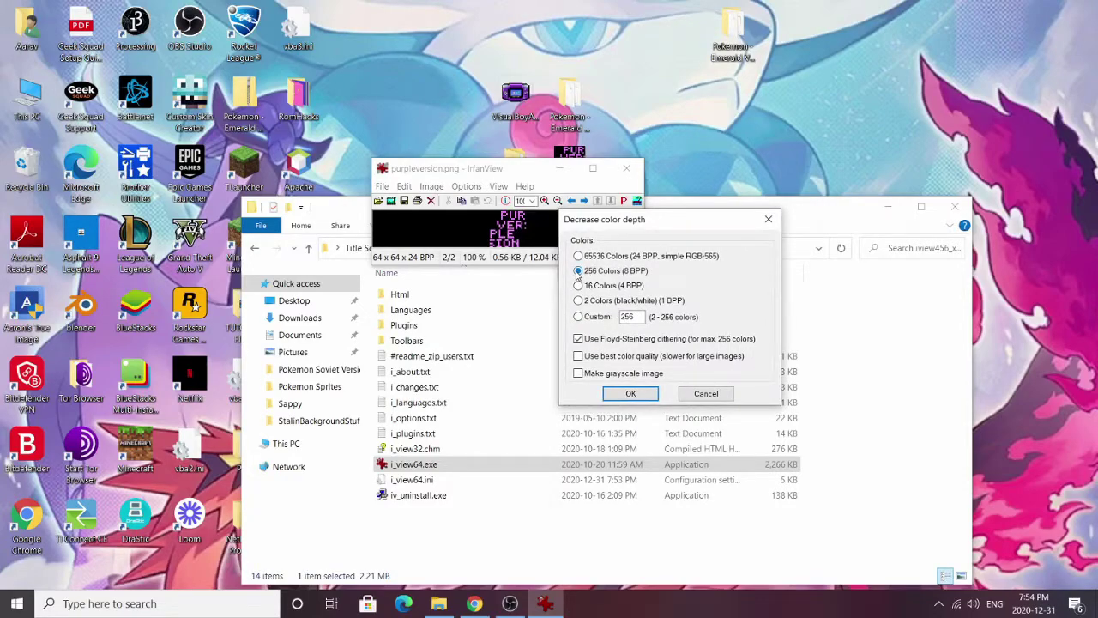
{"action": "left_click", "coordinate": [630, 394]}
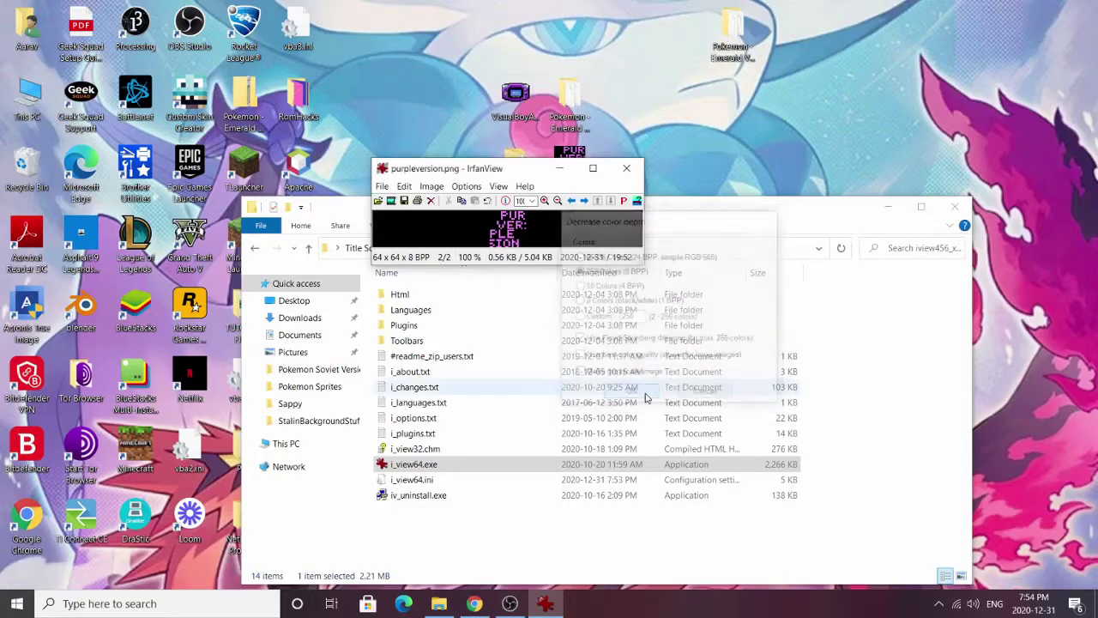
Step: Review the colors in the banner image's palette entries, including the black background and purple lettering colors
{"action": "left_click", "coordinate": [433, 187]}
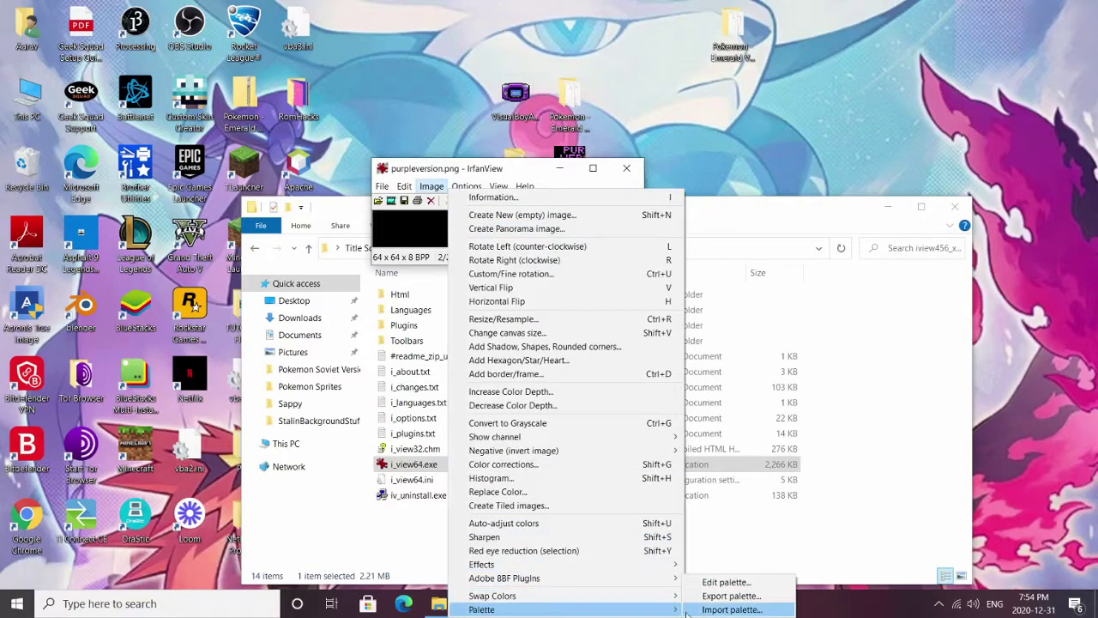
{"action": "left_click", "coordinate": [728, 583]}
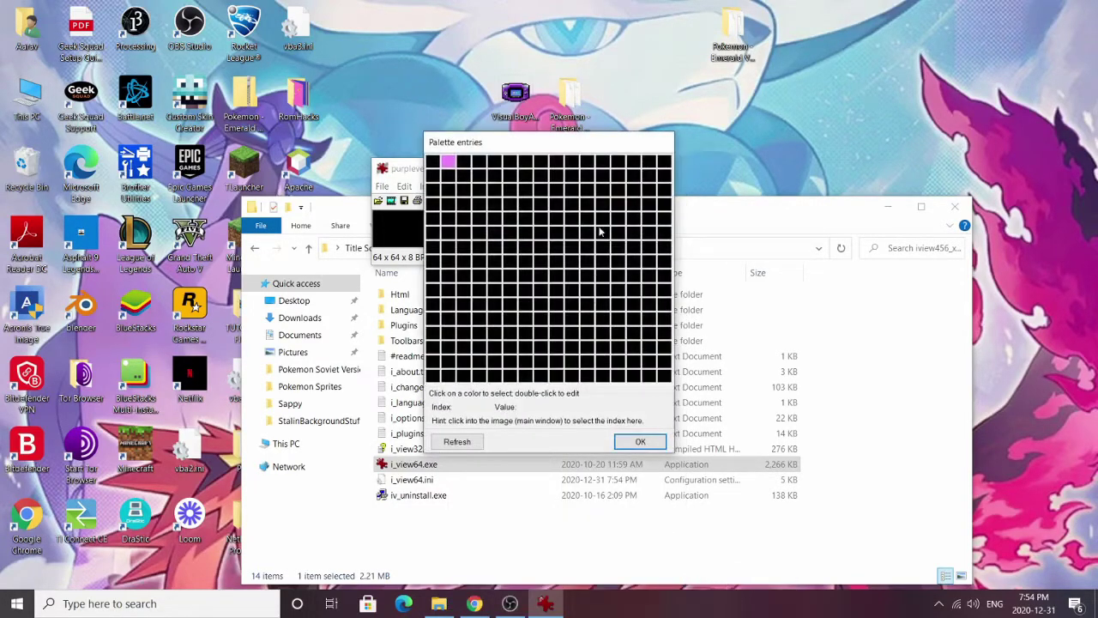
{"action": "left_click_drag", "start_coordinate": [562, 146], "coordinate": [815, 169]}
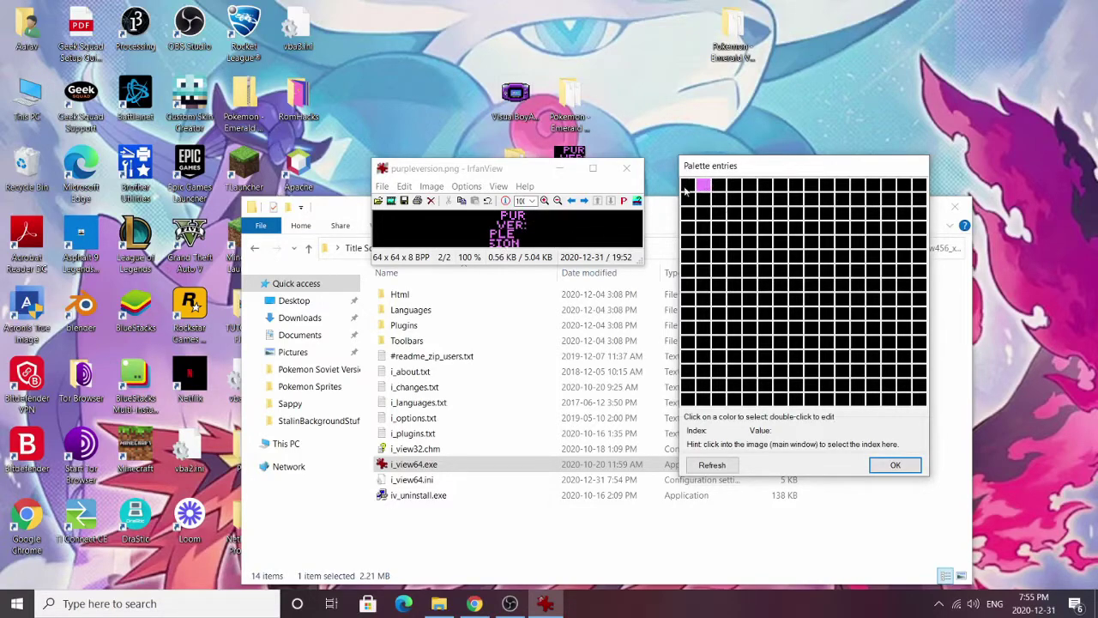
{"action": "left_click", "coordinate": [893, 465]}
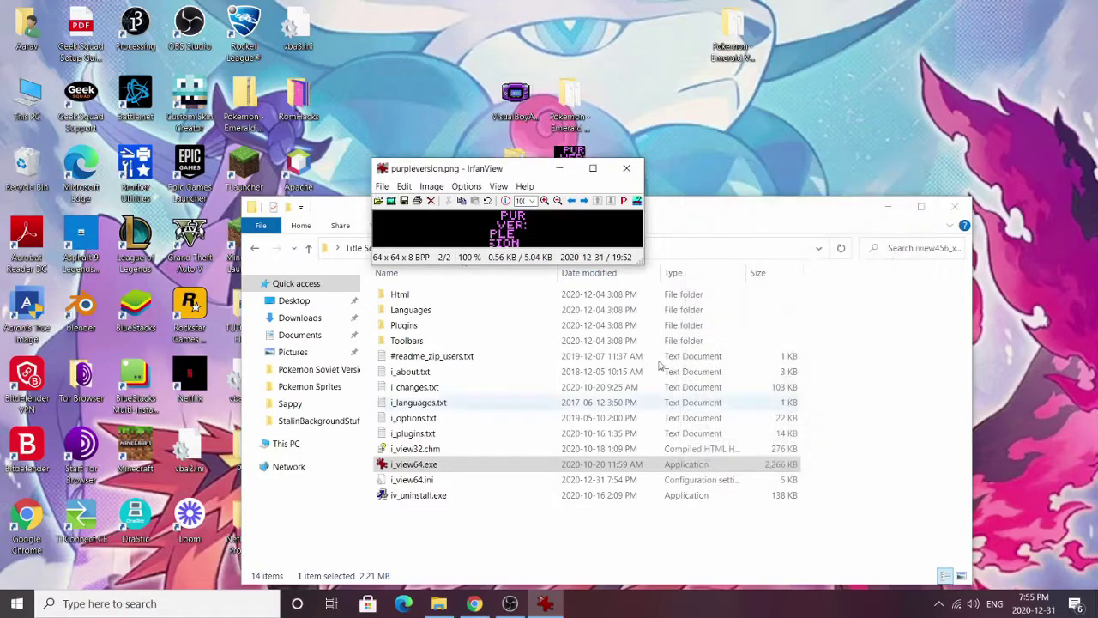
Step: Export the banner image's palette to the desktop as a PAL file named purpleversion
{"action": "left_click", "coordinate": [435, 191]}
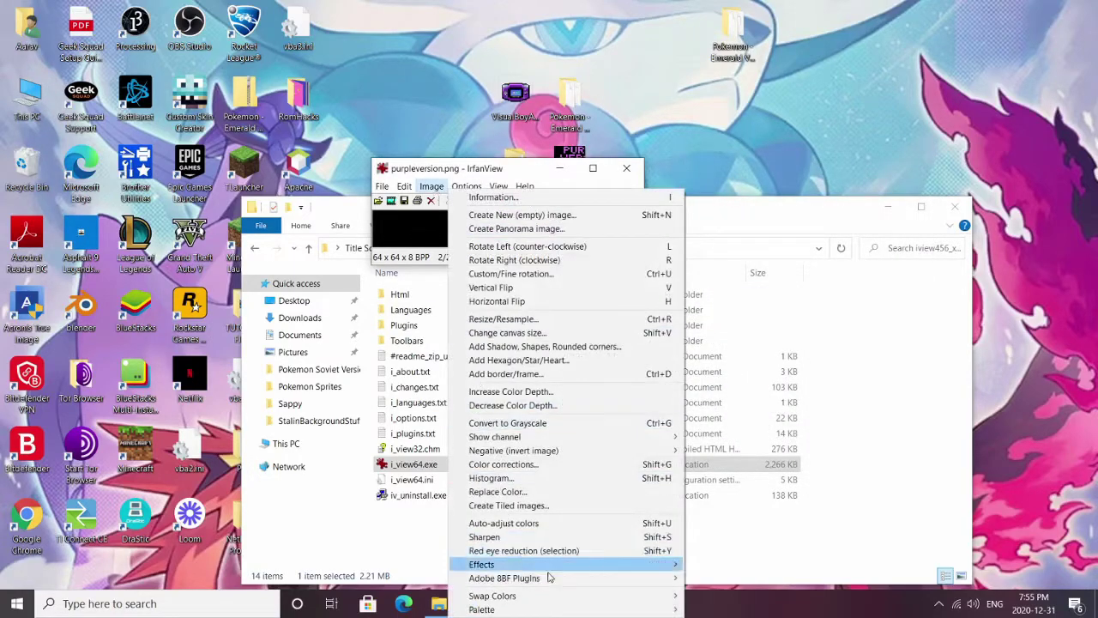
{"action": "mouse_move", "coordinate": [601, 609]}
{"action": "left_click", "coordinate": [729, 603]}
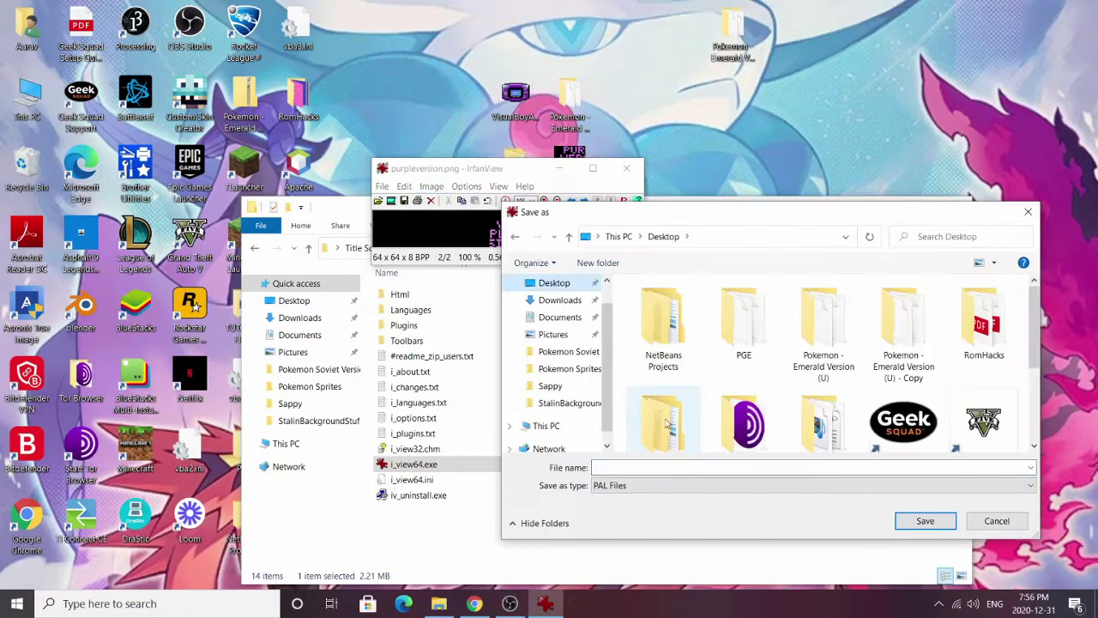
{"action": "scroll", "coordinate": [669, 429], "scroll_direction": "down", "scroll_amount": 10}
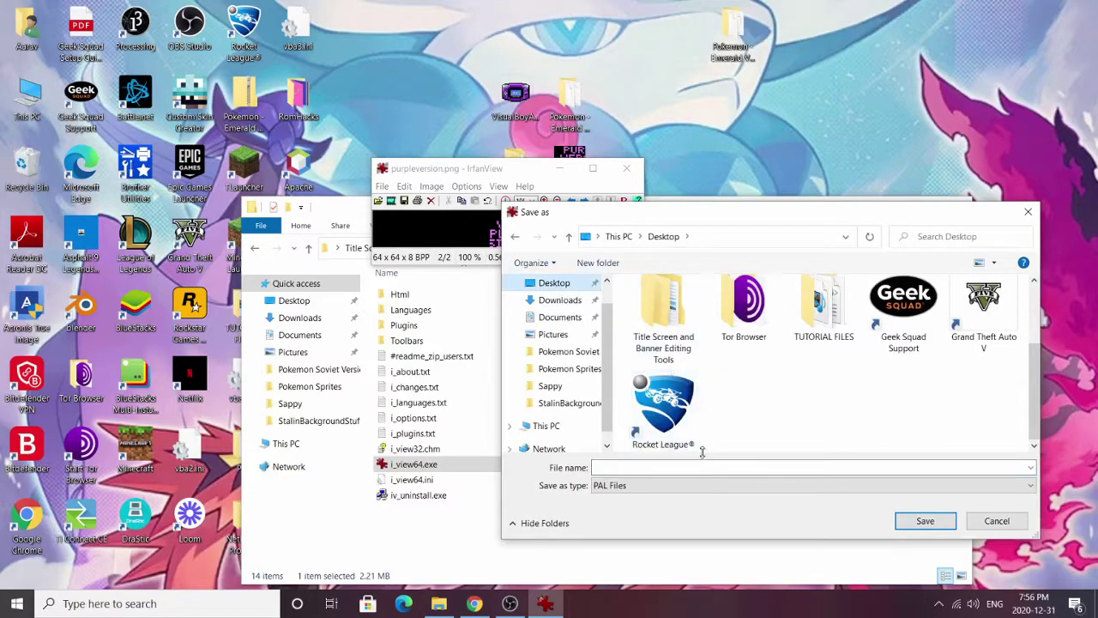
{"action": "scroll", "coordinate": [699, 446], "scroll_direction": "up", "scroll_amount": 5}
{"action": "left_click", "coordinate": [676, 469]}
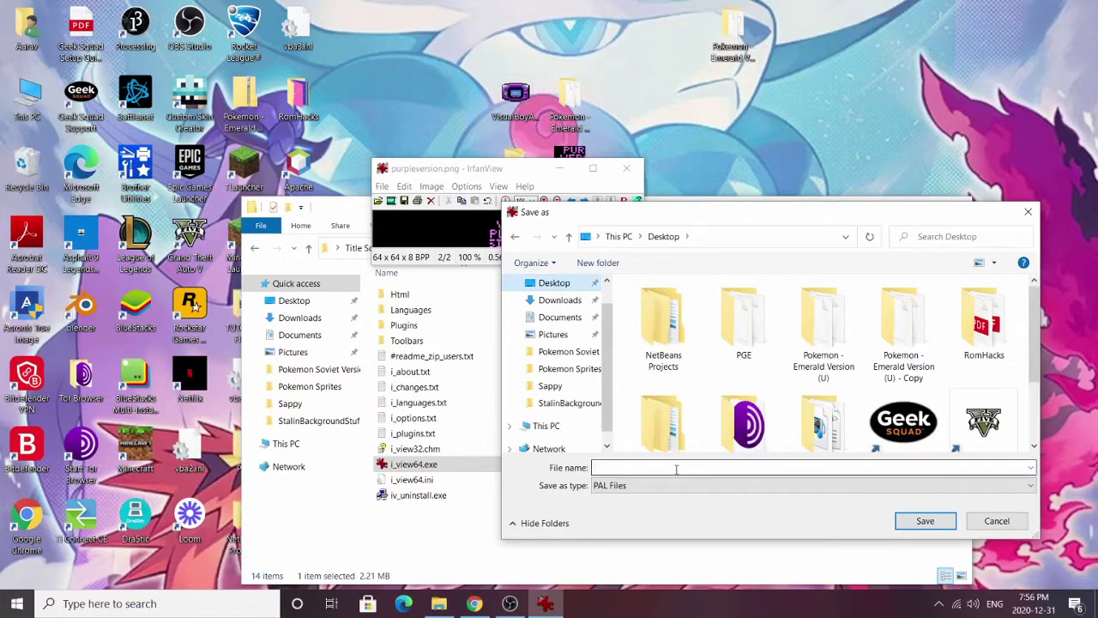
{"action": "type", "text": "purplever"}
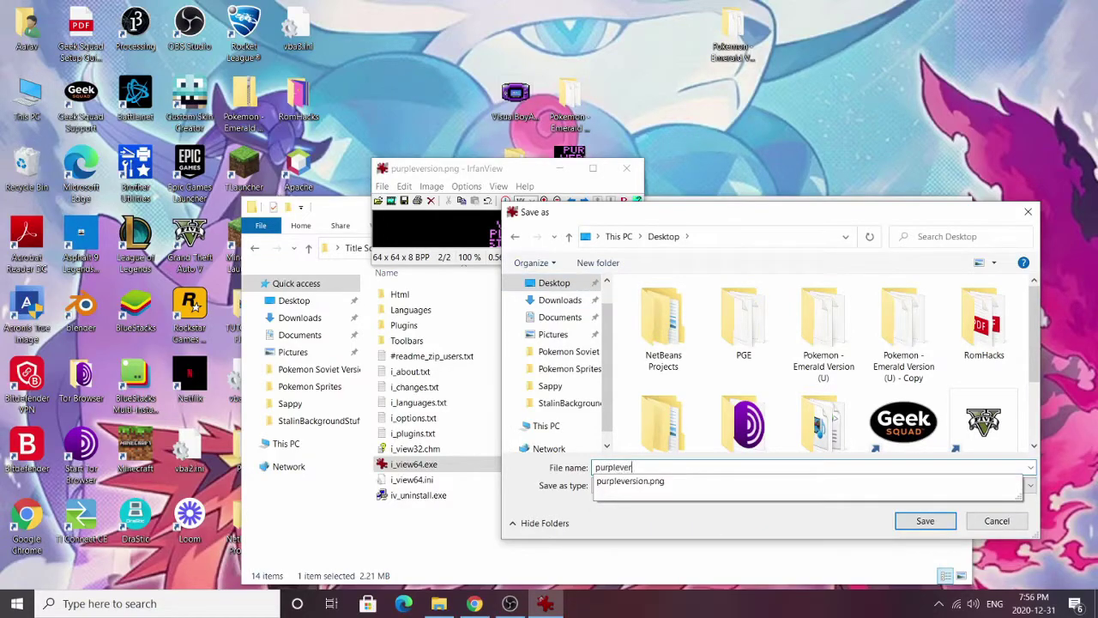
{"action": "type", "text": "sion"}
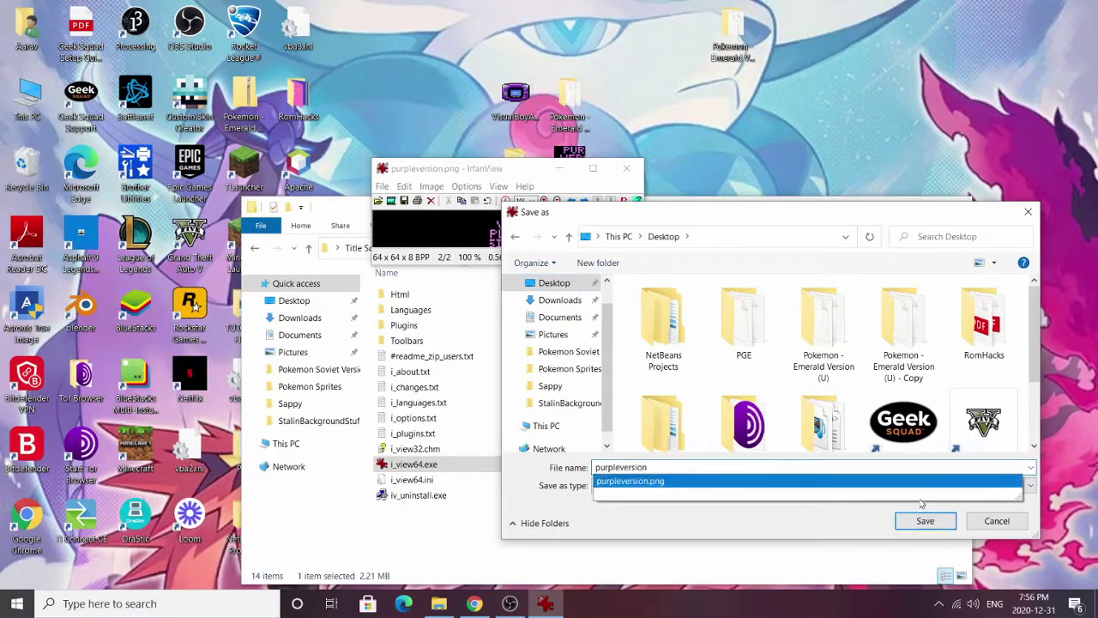
{"action": "left_click", "coordinate": [924, 522]}
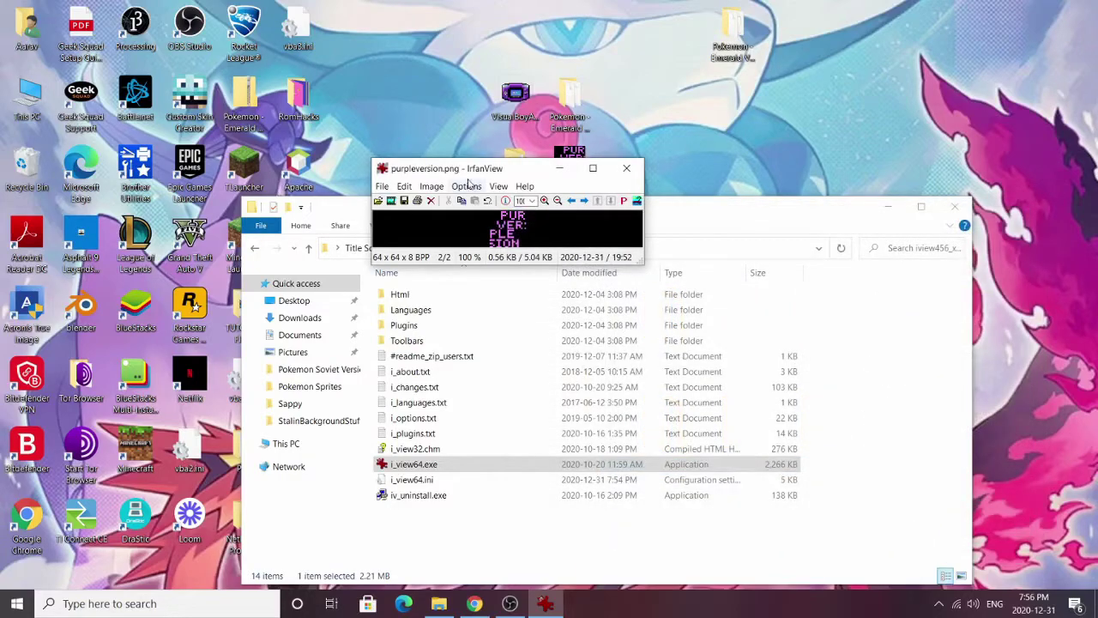
Step: Import the purpleversion.pal palette from the desktop into the banner image
{"action": "left_click", "coordinate": [432, 186]}
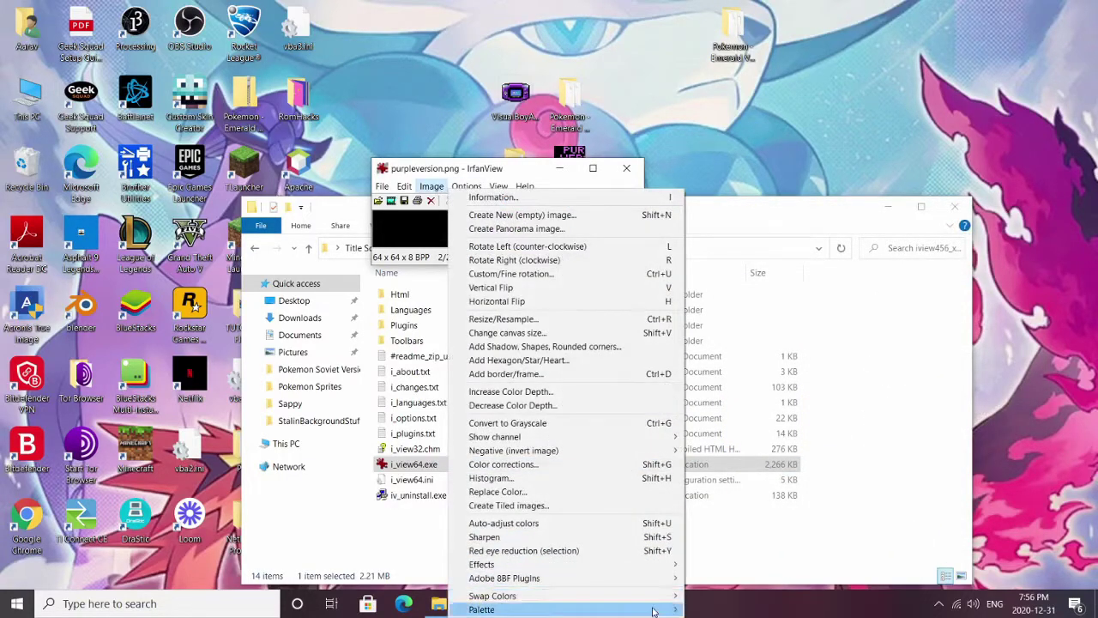
{"action": "mouse_move", "coordinate": [652, 609]}
{"action": "left_click", "coordinate": [730, 610]}
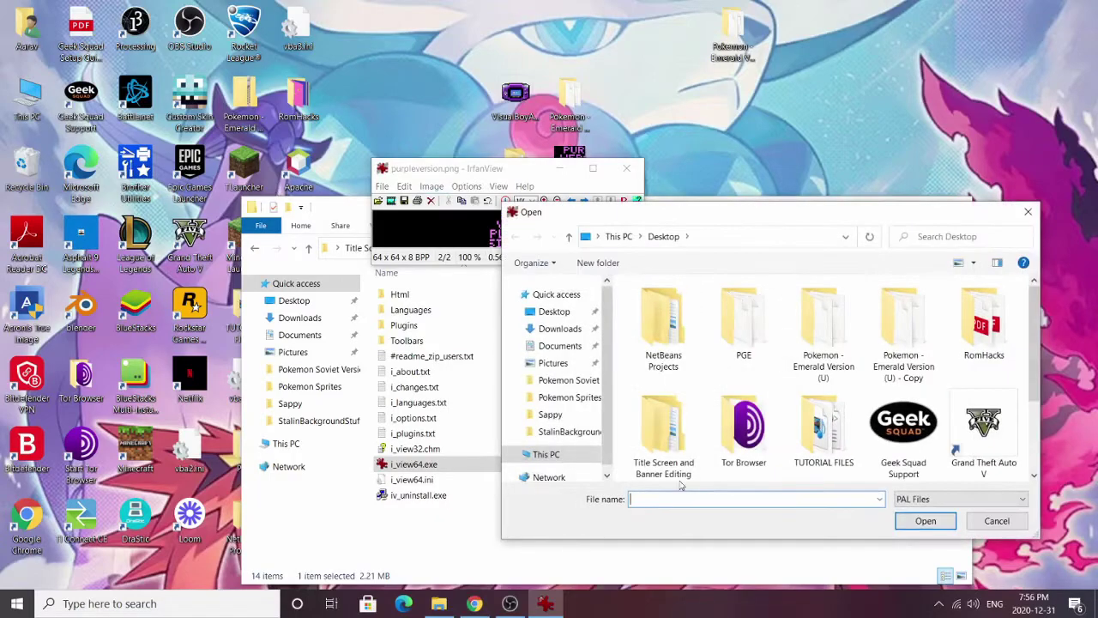
{"action": "scroll", "coordinate": [720, 412], "scroll_direction": "down", "scroll_amount": 2}
{"action": "left_click", "coordinate": [665, 436]}
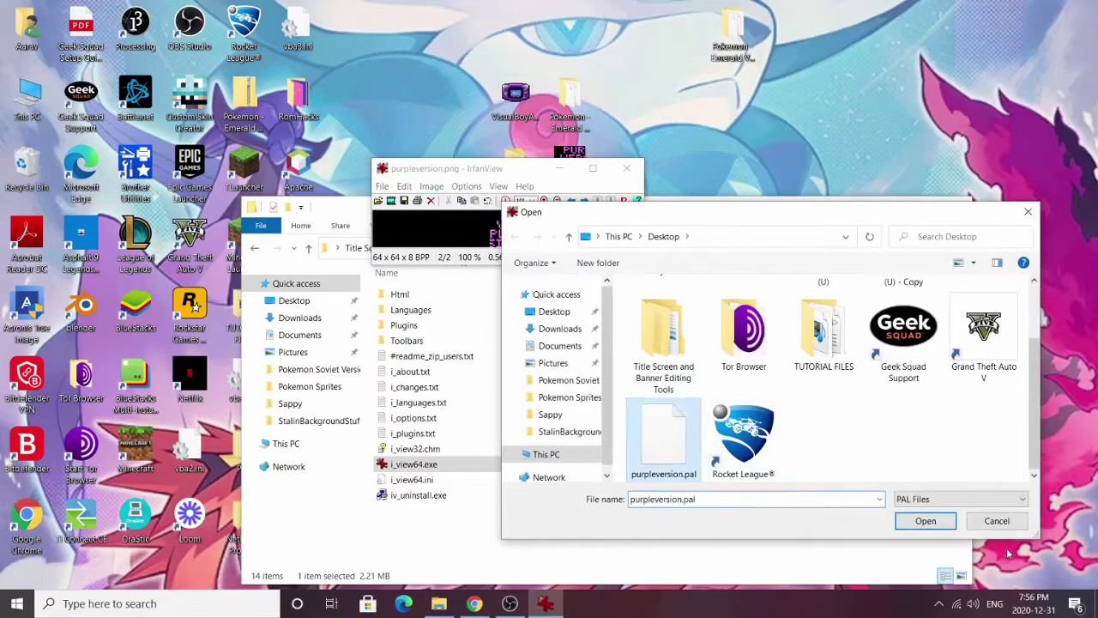
{"action": "left_click", "coordinate": [948, 523]}
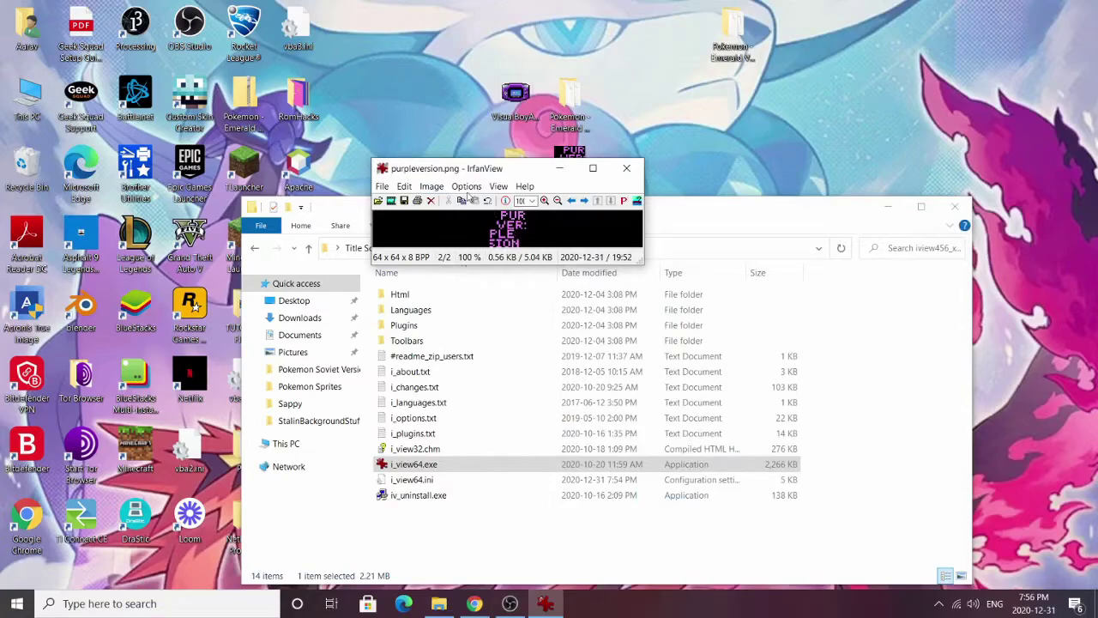
Step: Save the banner image to the desktop as a PNG named purpleversion, replacing the existing file
{"action": "left_click", "coordinate": [432, 186]}
{"action": "left_click", "coordinate": [436, 189]}
{"action": "left_click", "coordinate": [383, 188]}
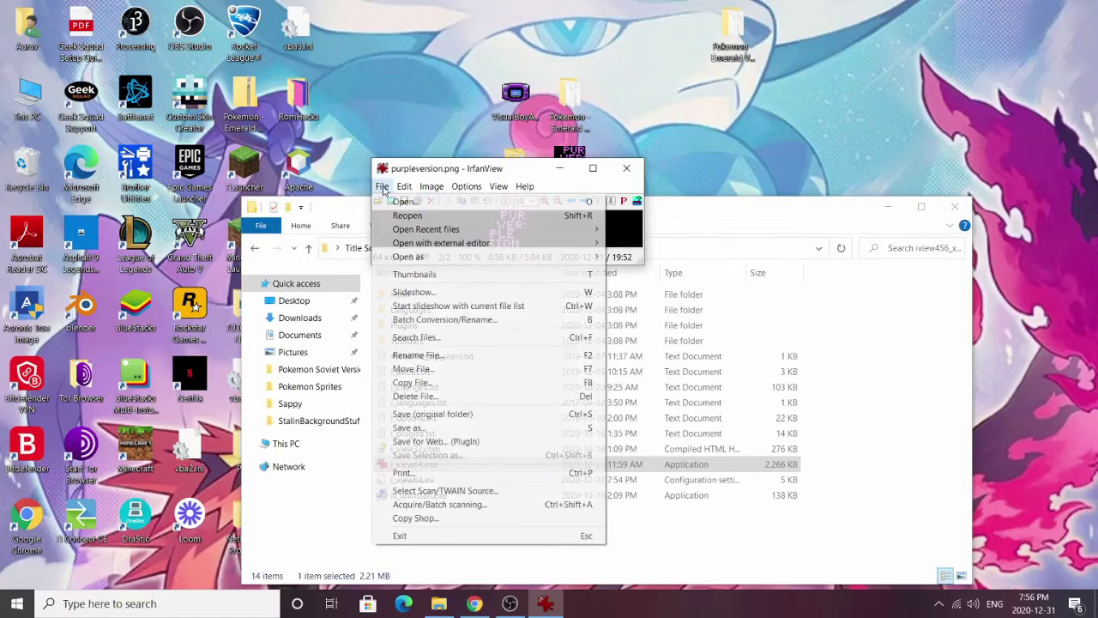
{"action": "left_click", "coordinate": [409, 428]}
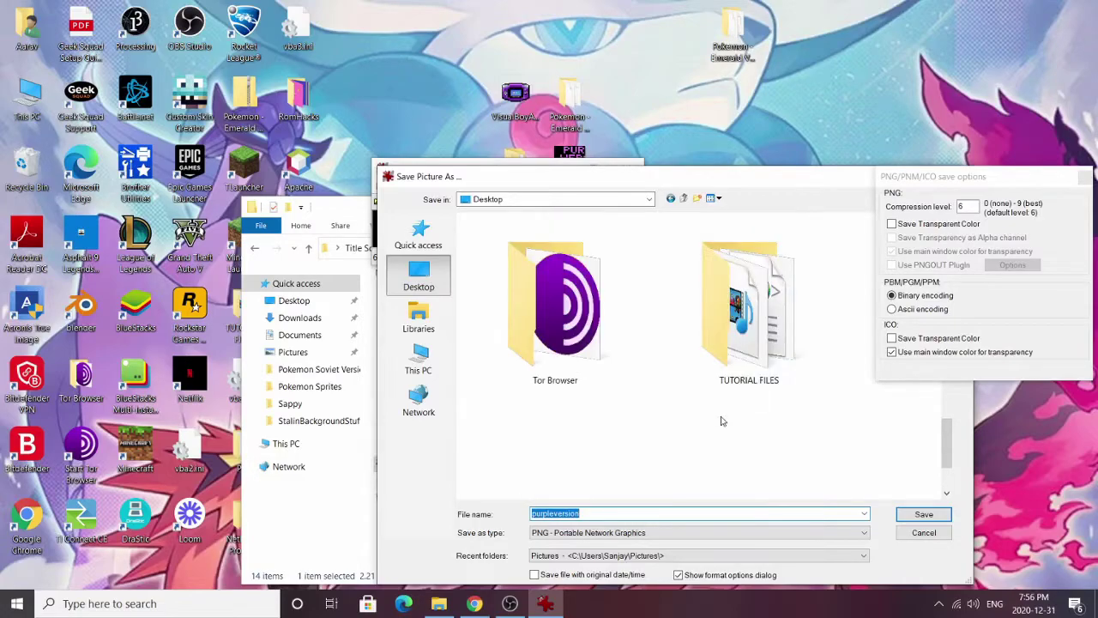
{"action": "left_click", "coordinate": [589, 513]}
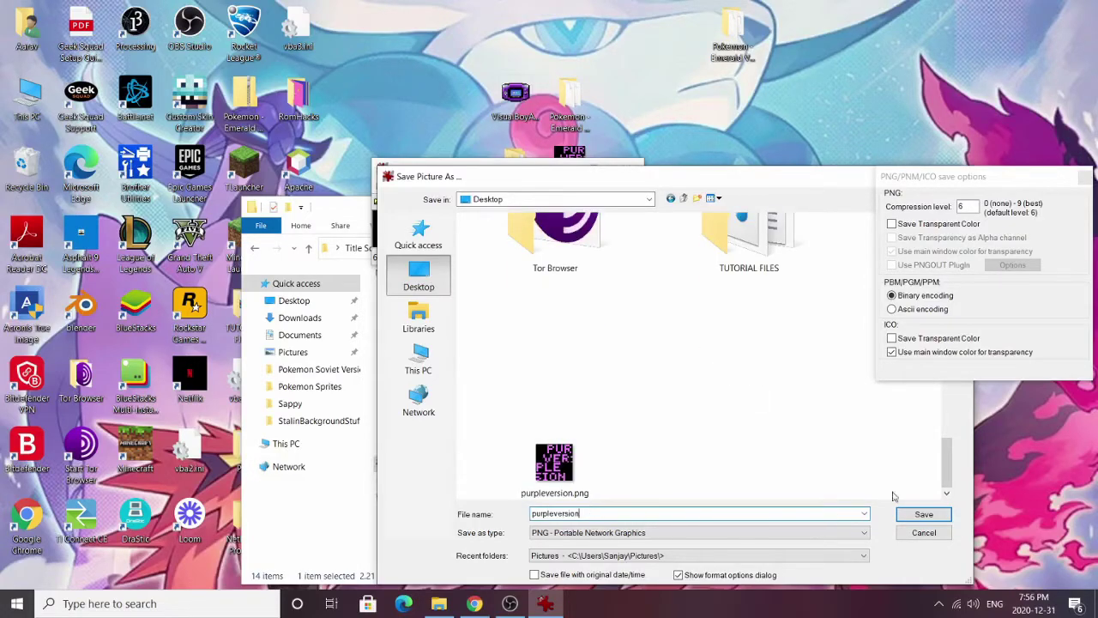
{"action": "left_click", "coordinate": [924, 515]}
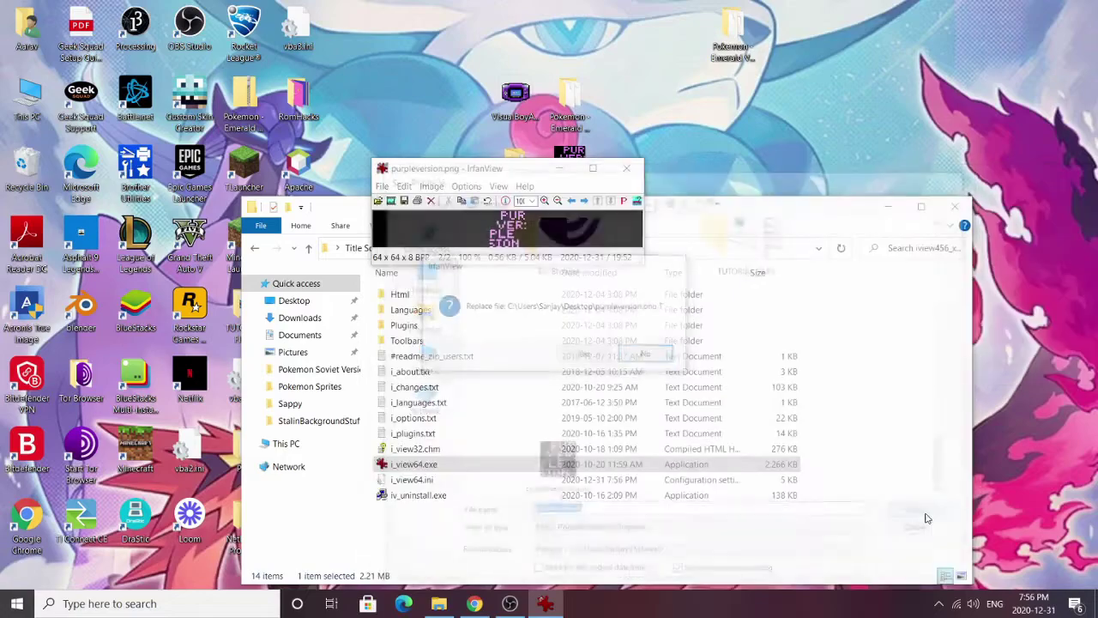
{"action": "left_click", "coordinate": [586, 355]}
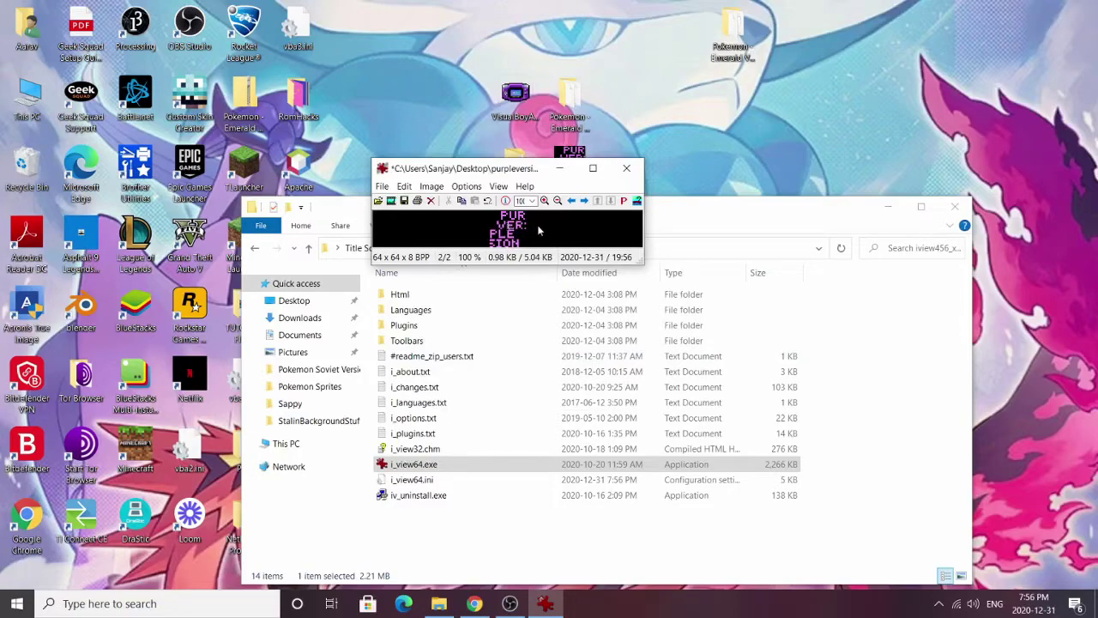
Step: Close IrfanView and launch unLZ-GBA.exe from the unlz-gba folder of the Title Screen and Banner Editing Tools
{"action": "left_click", "coordinate": [626, 168]}
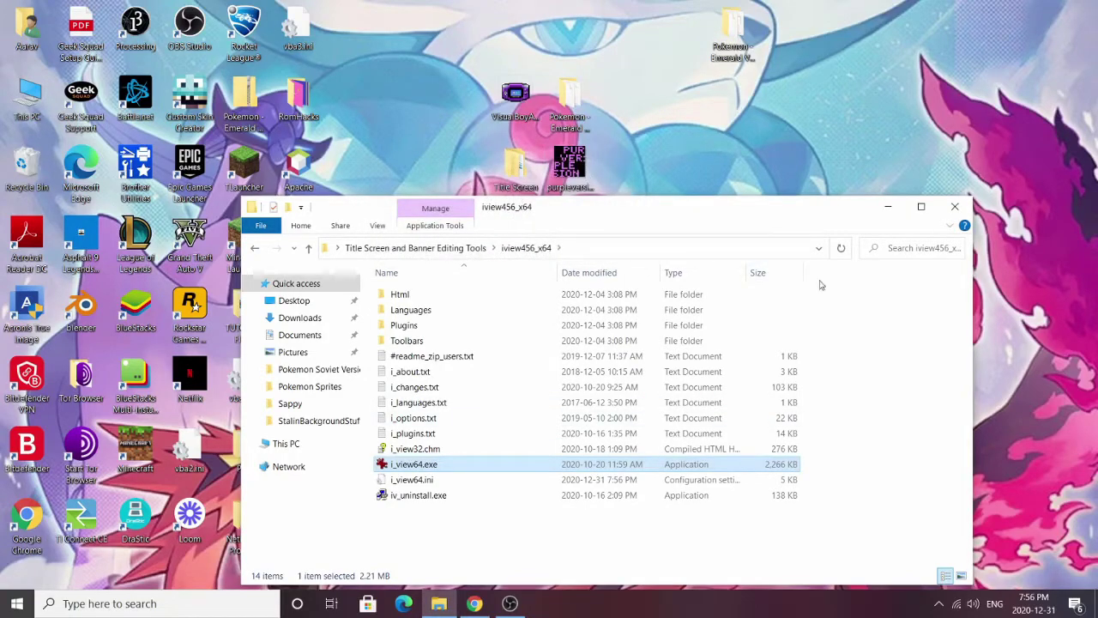
{"action": "left_click", "coordinate": [255, 248]}
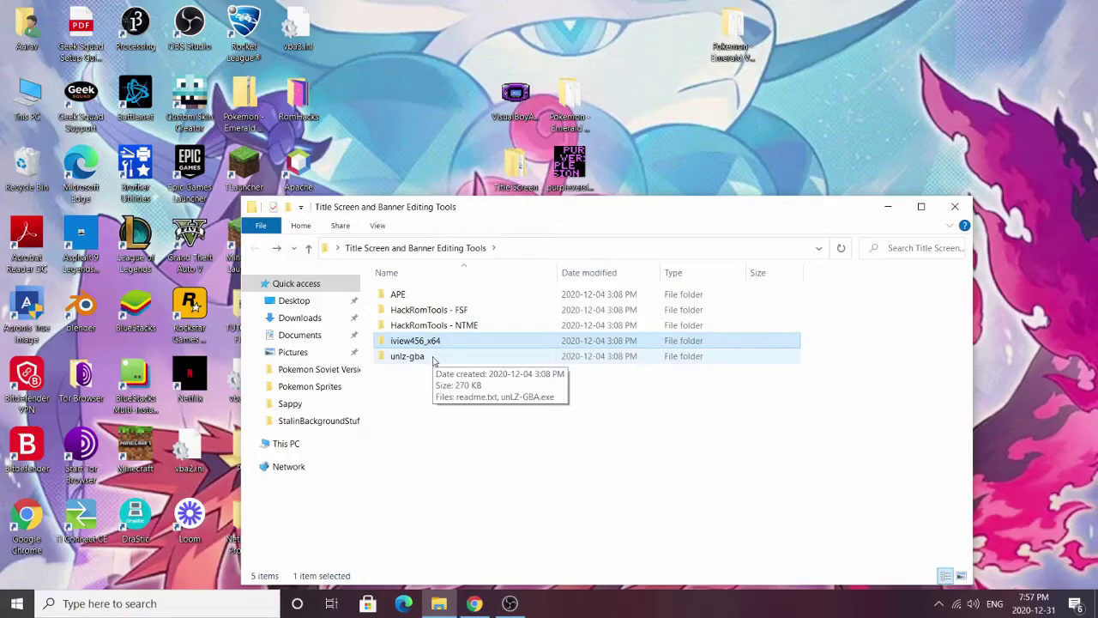
{"action": "double_click", "coordinate": [433, 357]}
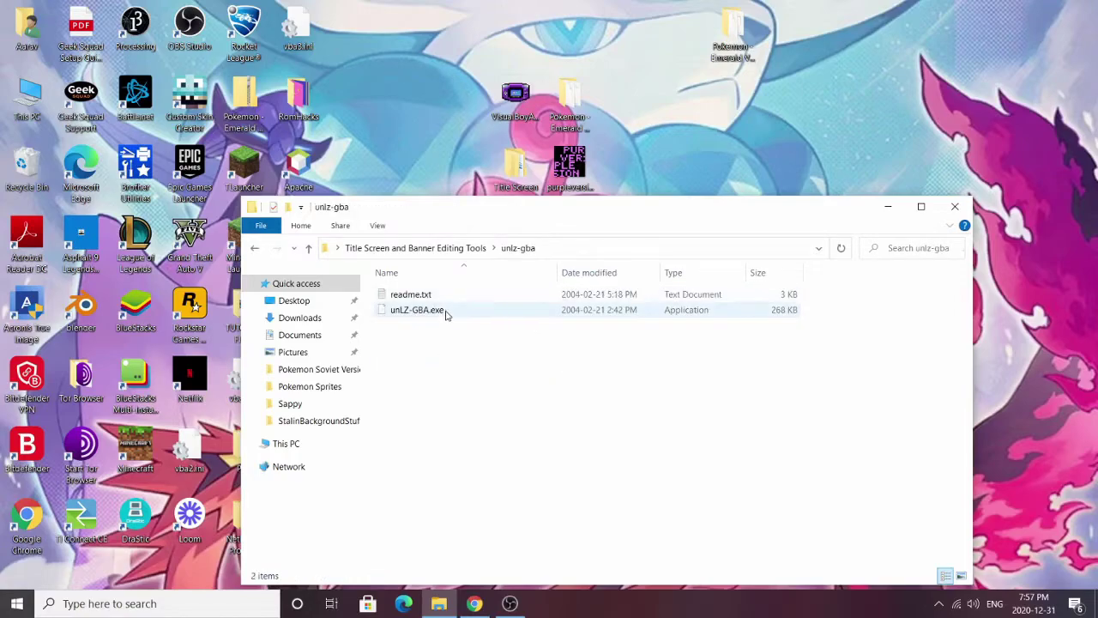
{"action": "double_click", "coordinate": [446, 310]}
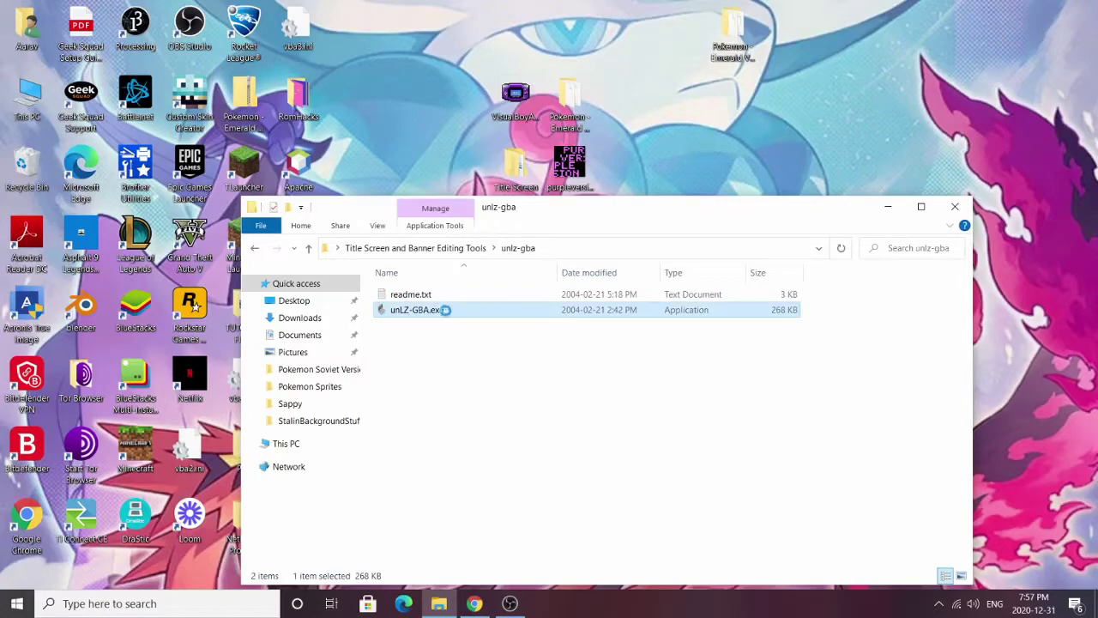
Step: Open the ROM Pokemon - Emerald Version (U).gba from the desktop's Pokemon - Emerald Version (U) folder in unLZ-GBA
{"action": "left_click", "coordinate": [380, 179]}
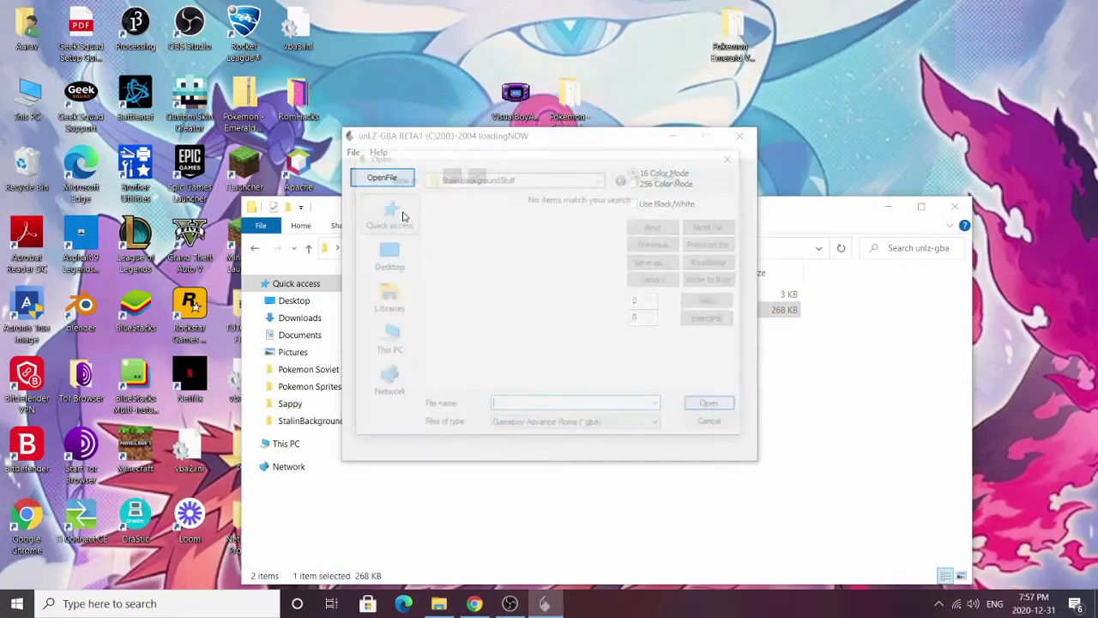
{"action": "left_click", "coordinate": [397, 267]}
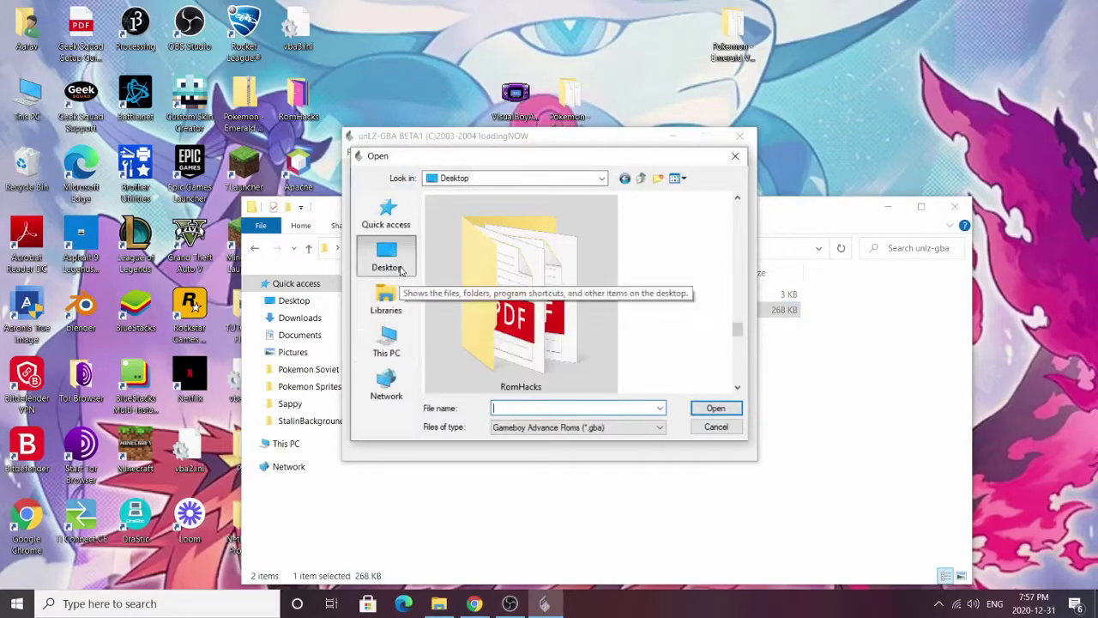
{"action": "scroll", "coordinate": [546, 320], "scroll_direction": "down", "scroll_amount": 3}
{"action": "scroll", "coordinate": [547, 320], "scroll_direction": "up", "scroll_amount": 3}
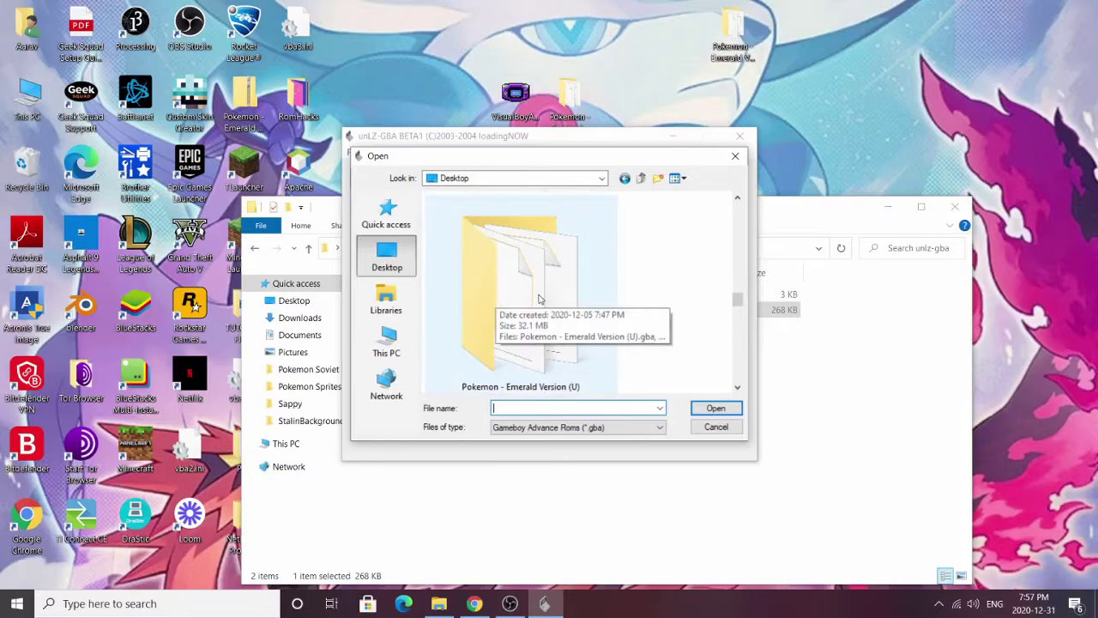
{"action": "scroll", "coordinate": [539, 298], "scroll_direction": "down", "scroll_amount": 1}
{"action": "double_click", "coordinate": [542, 237]}
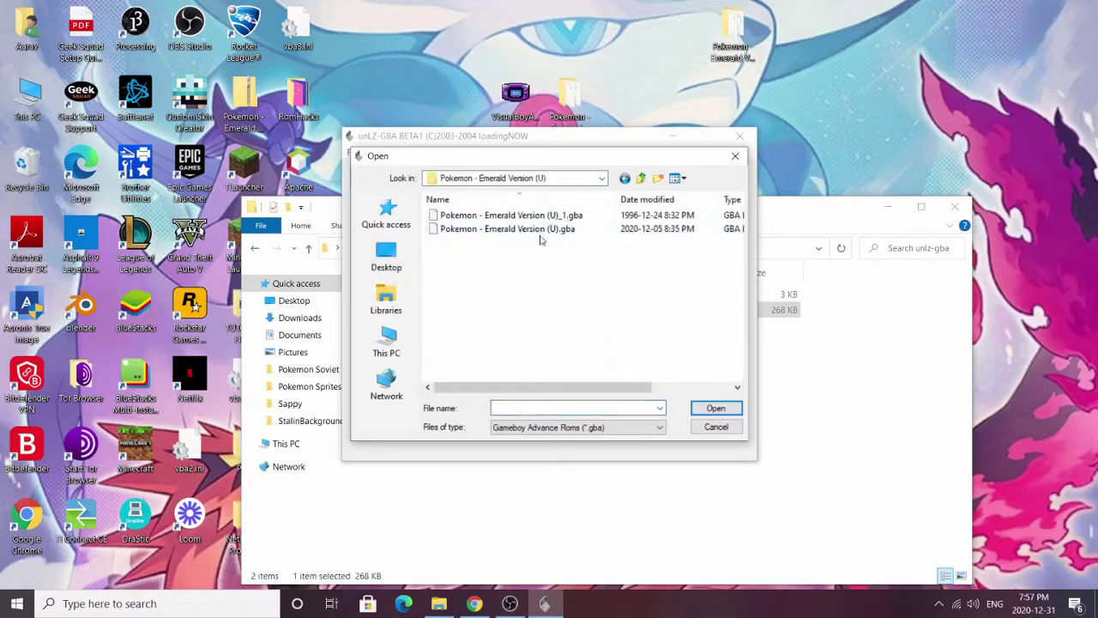
{"action": "left_click", "coordinate": [542, 229]}
{"action": "left_click", "coordinate": [715, 408]}
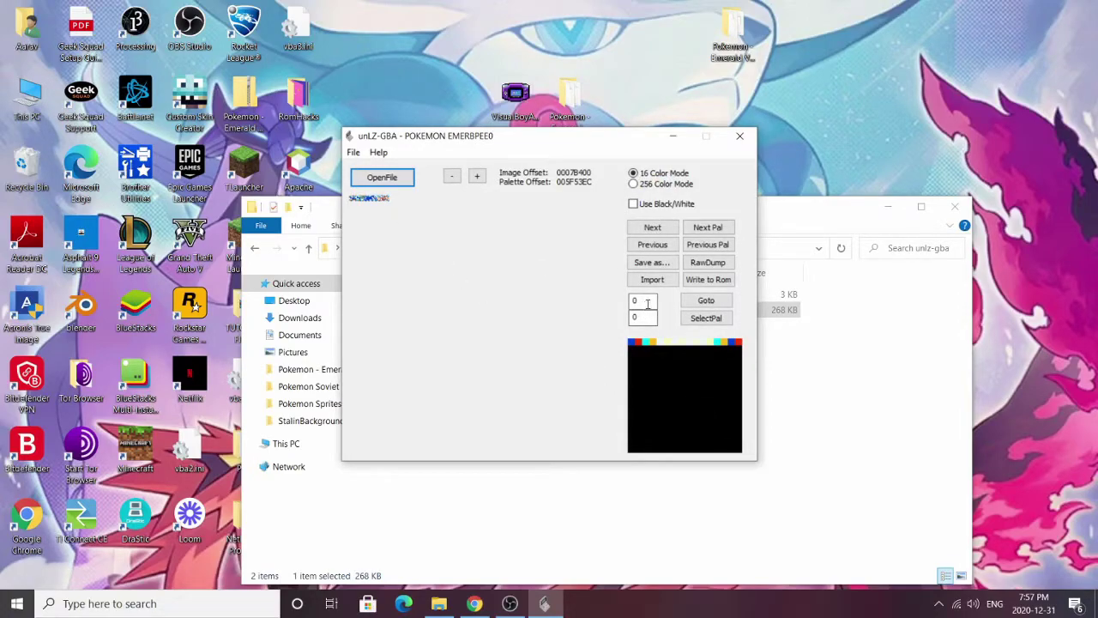
Step: Go to image number 2612 in the ROM
{"action": "left_click", "coordinate": [635, 318]}
{"action": "left_click_drag", "start_coordinate": [640, 302], "coordinate": [631, 300]}
{"action": "type", "text": "2612"}
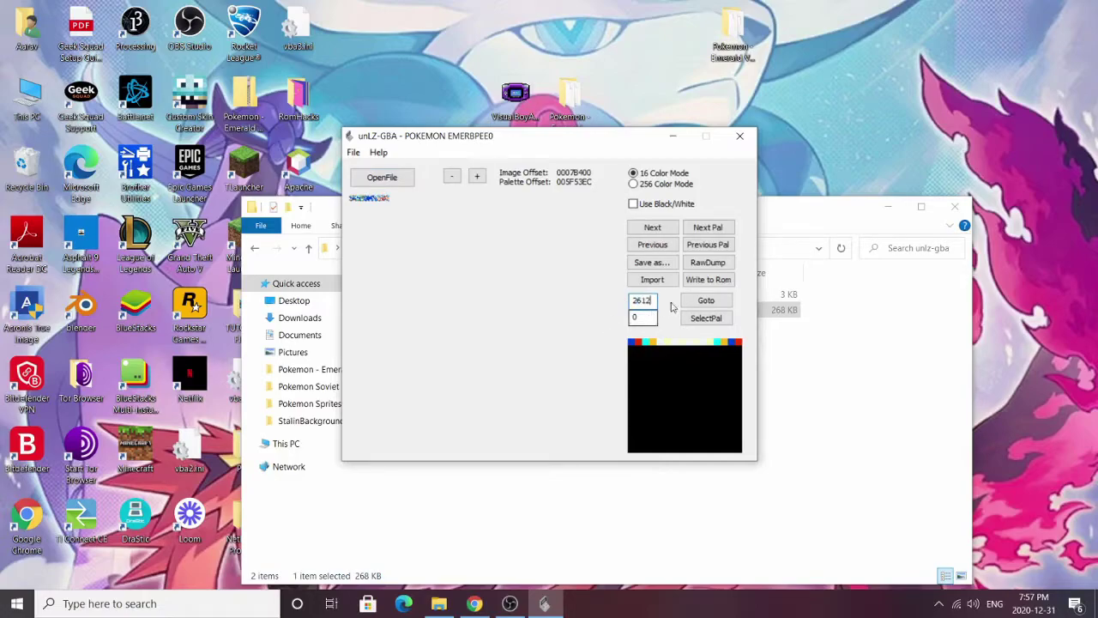
{"action": "left_click", "coordinate": [696, 306]}
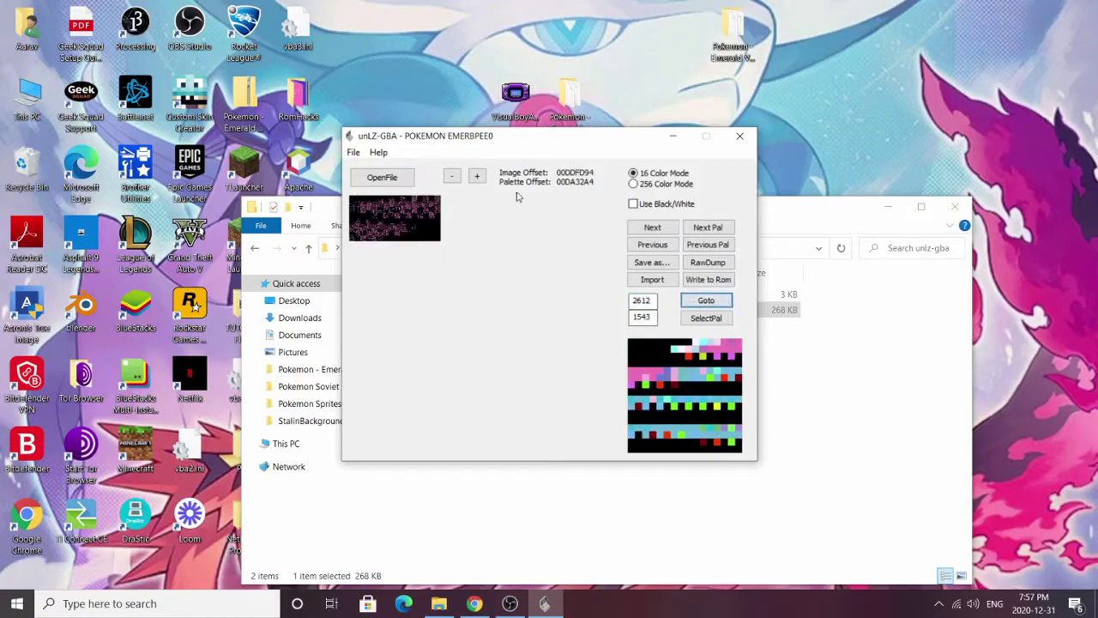
Step: View image number 2611 in the ROM and return to image number 2612
{"action": "left_click", "coordinate": [452, 175]}
{"action": "left_click", "coordinate": [477, 176]}
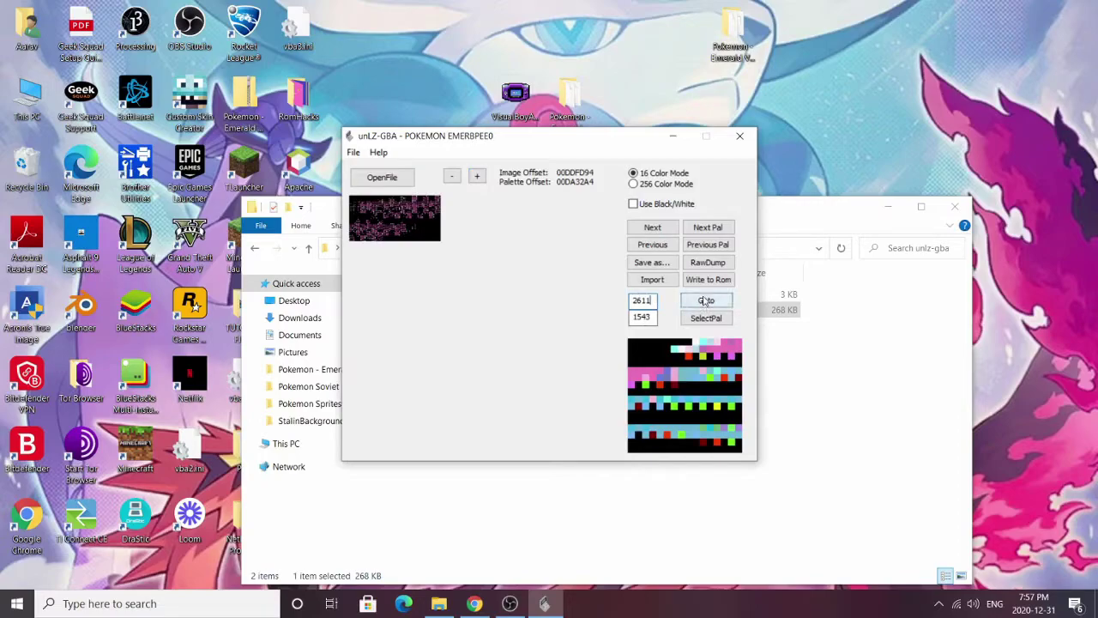
{"action": "left_click", "coordinate": [706, 300]}
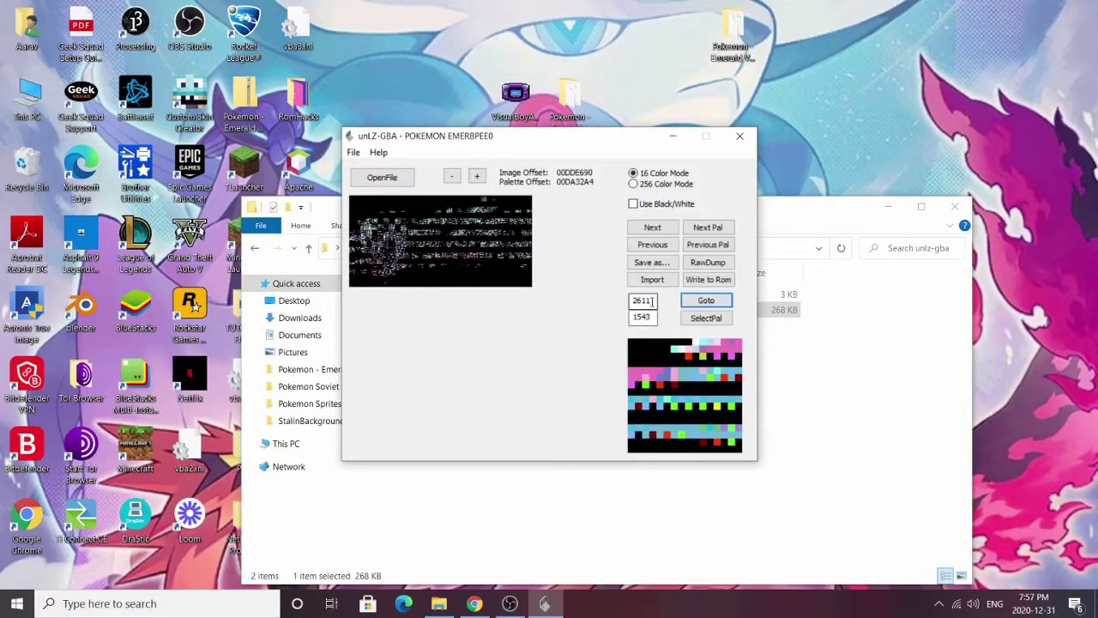
{"action": "left_click", "coordinate": [689, 307]}
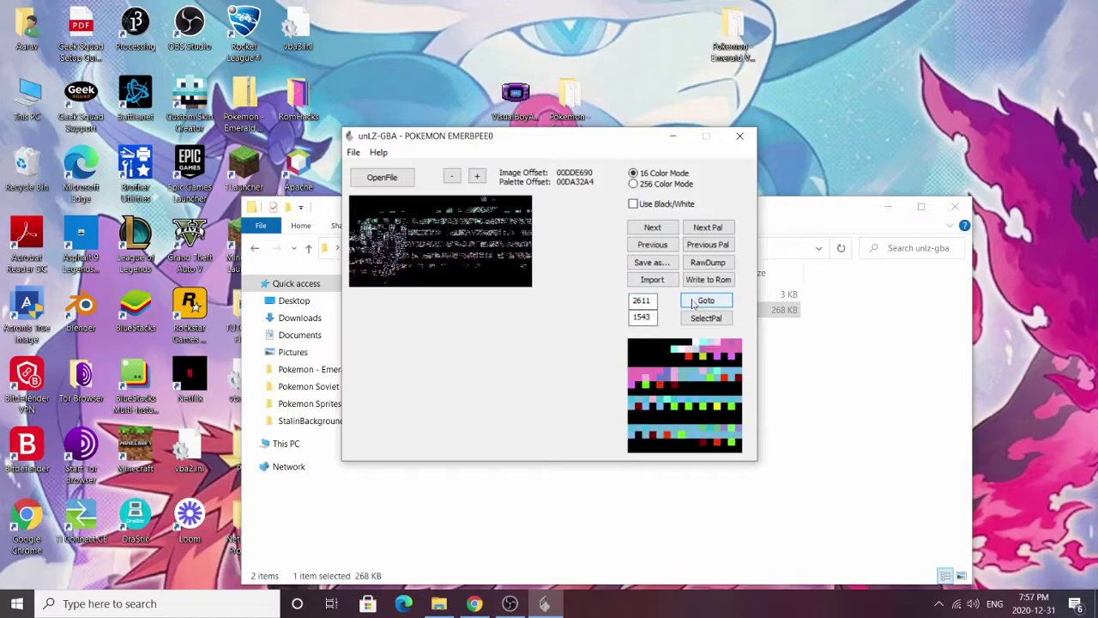
{"action": "left_click", "coordinate": [653, 300]}
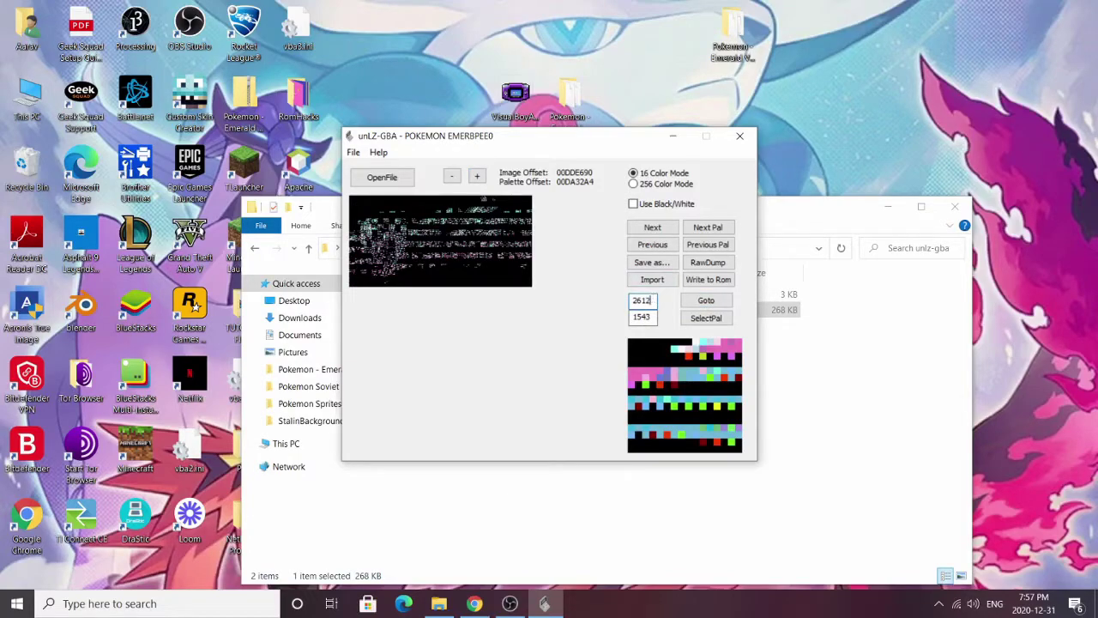
{"action": "left_click", "coordinate": [696, 305]}
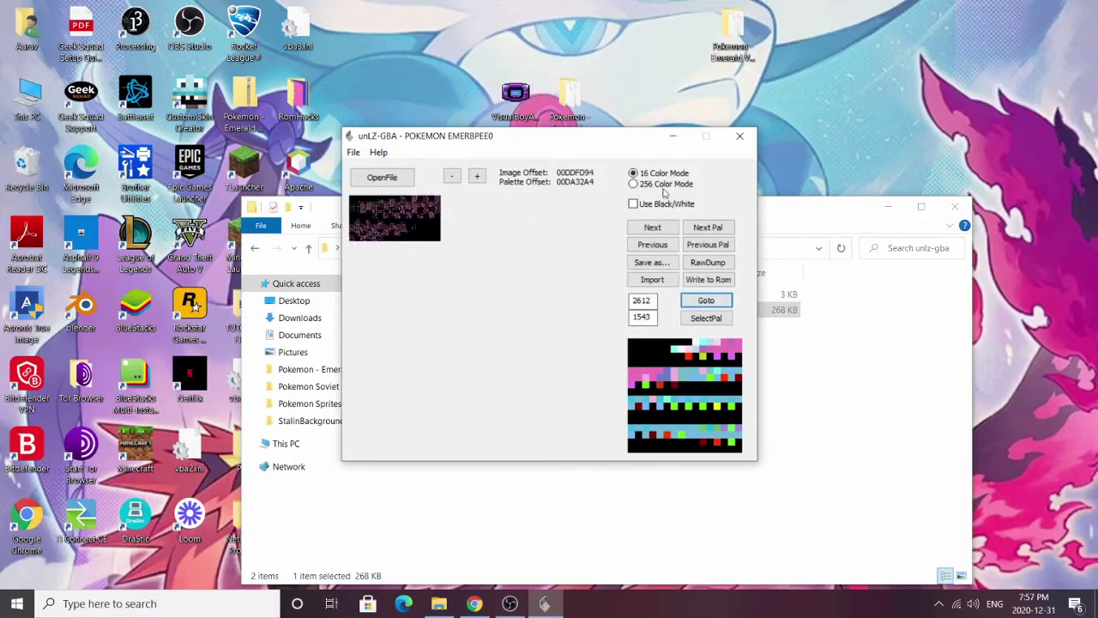
Step: Switch image 2612 to 256 Color Mode and import purpleversion.png from the desktop in its place
{"action": "left_click", "coordinate": [634, 185]}
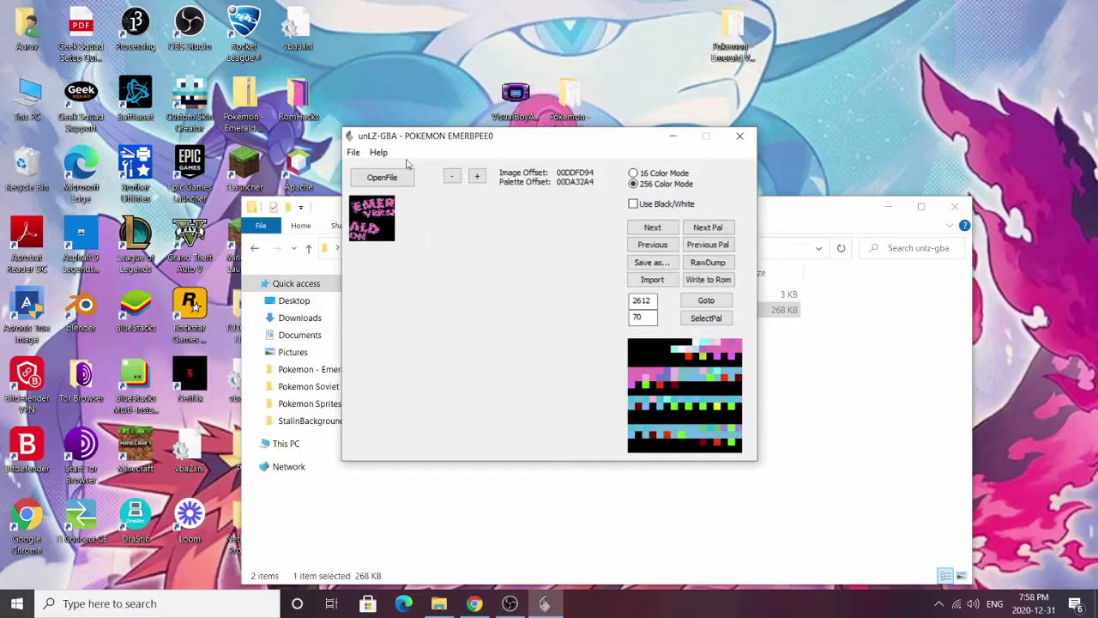
{"action": "left_click", "coordinate": [652, 281]}
{"action": "left_click", "coordinate": [387, 258]}
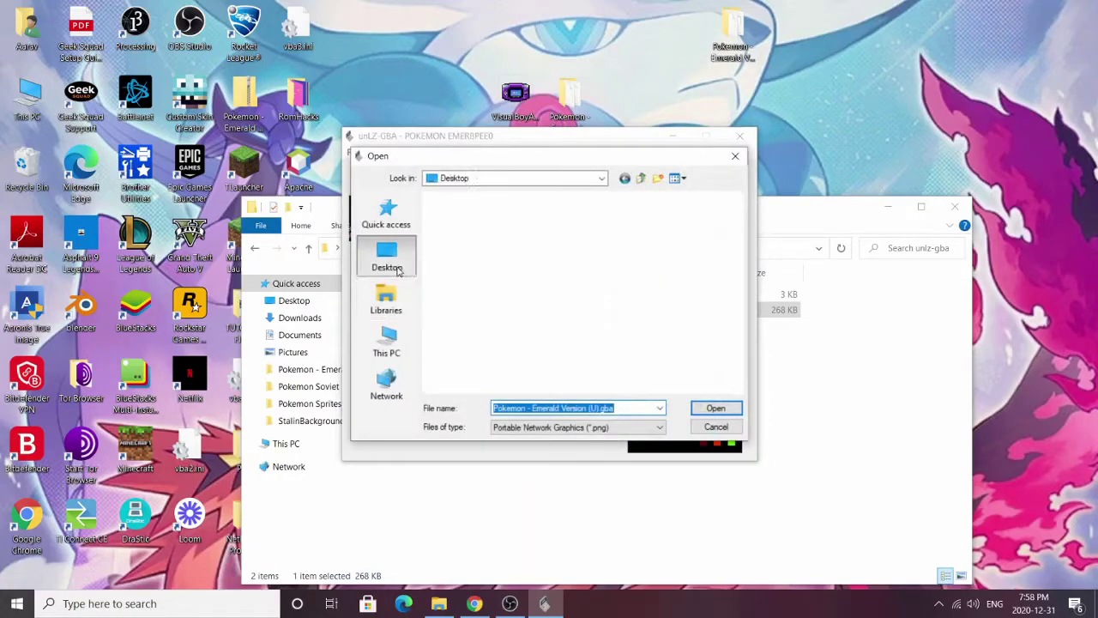
{"action": "scroll", "coordinate": [488, 289], "scroll_direction": "down", "scroll_amount": 5}
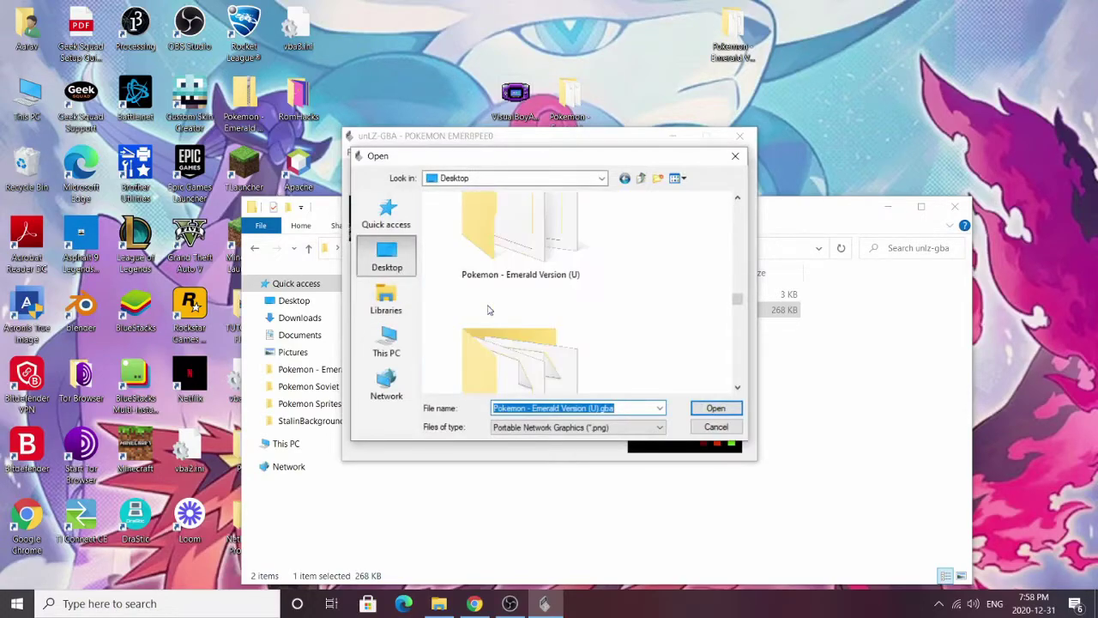
{"action": "scroll", "coordinate": [489, 310], "scroll_direction": "down", "scroll_amount": 4}
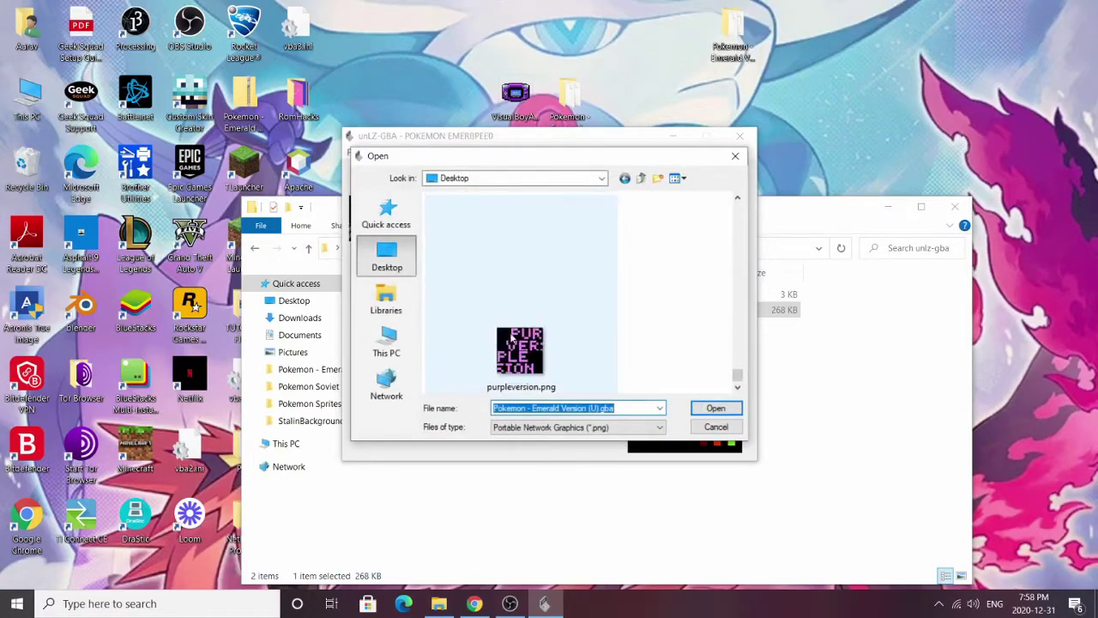
{"action": "left_click", "coordinate": [564, 320]}
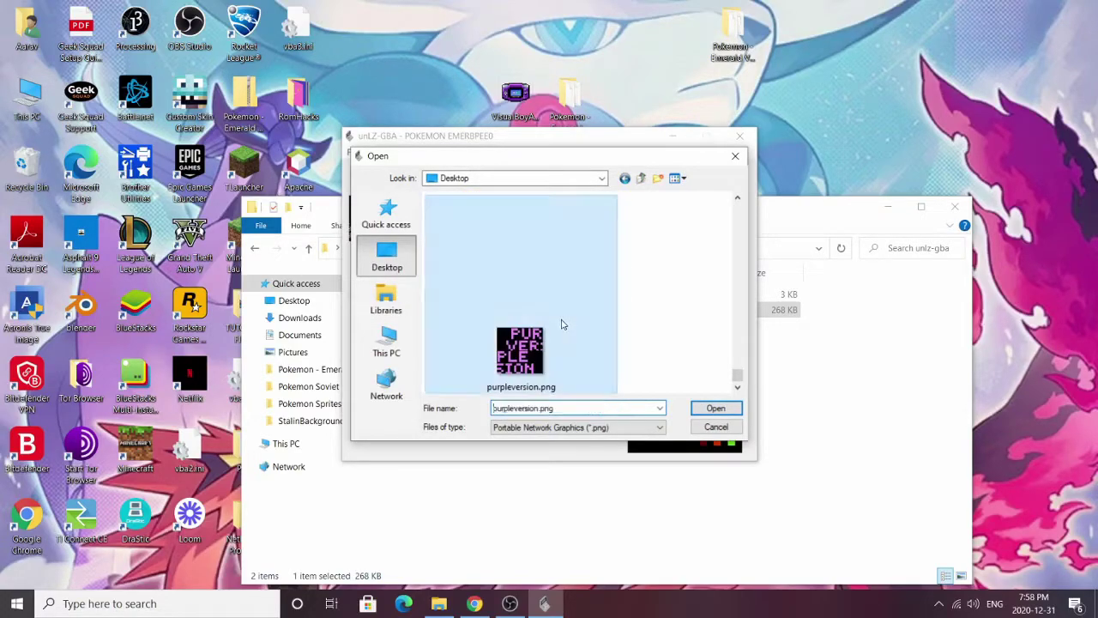
{"action": "left_click", "coordinate": [730, 409]}
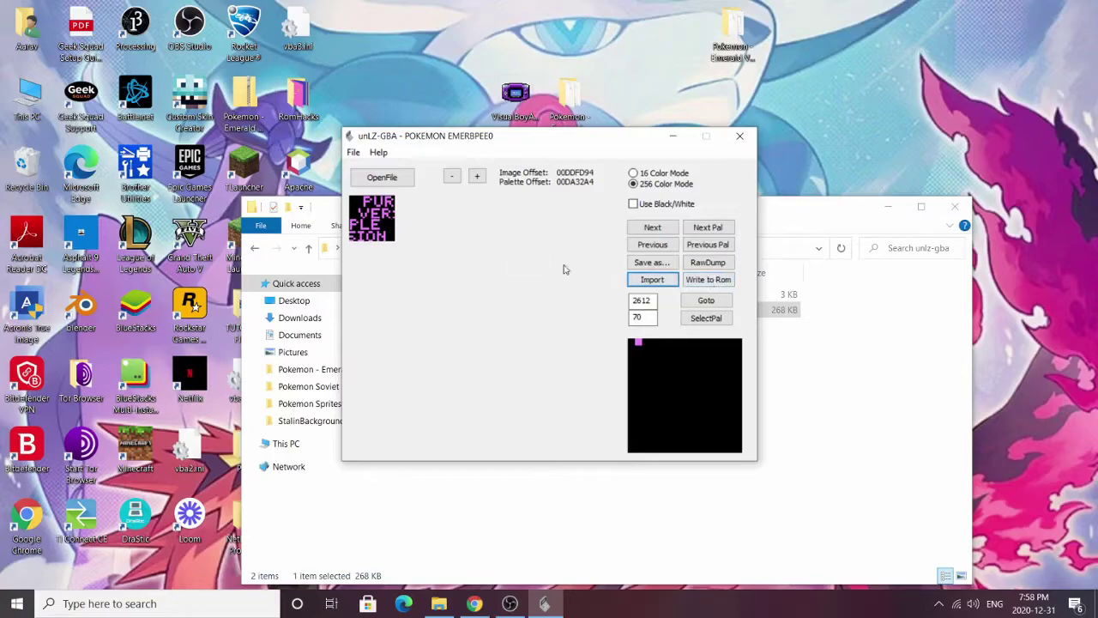
Step: Write the imported banner to the ROM with Export Image, auto abort and automatic pointer fixing enabled, leaving Export Palette off
{"action": "left_click", "coordinate": [699, 284]}
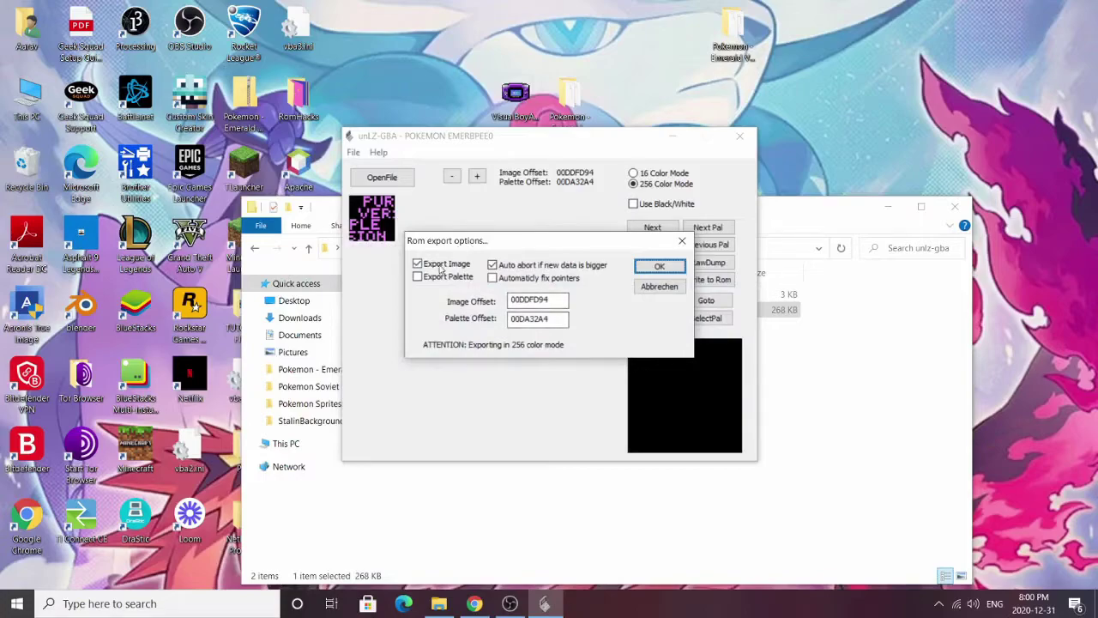
{"action": "left_click", "coordinate": [493, 280]}
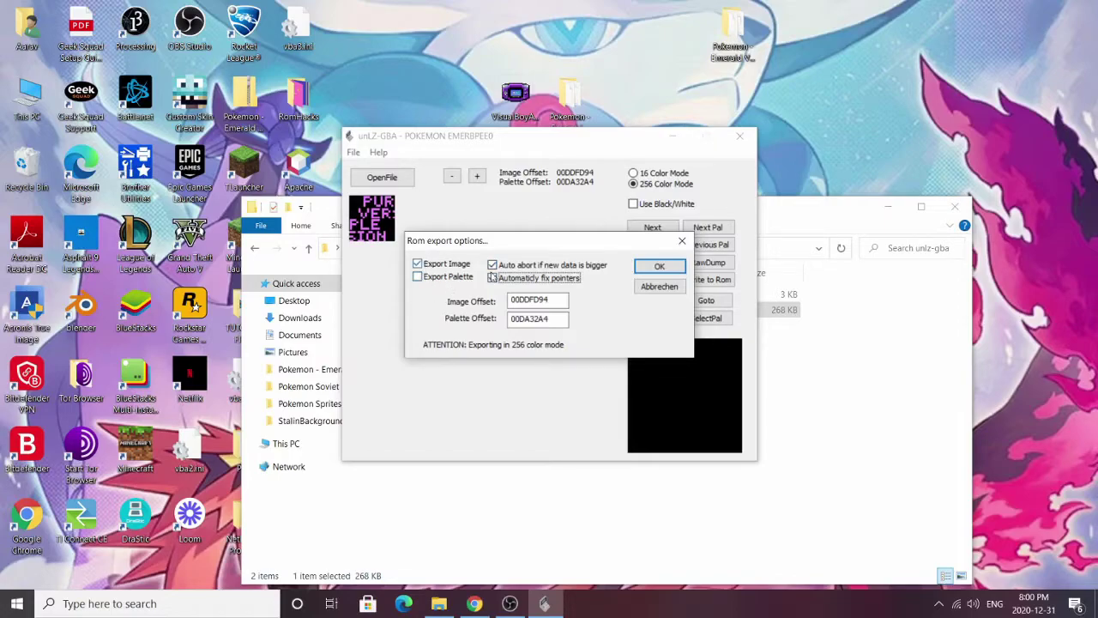
{"action": "left_click", "coordinate": [664, 268]}
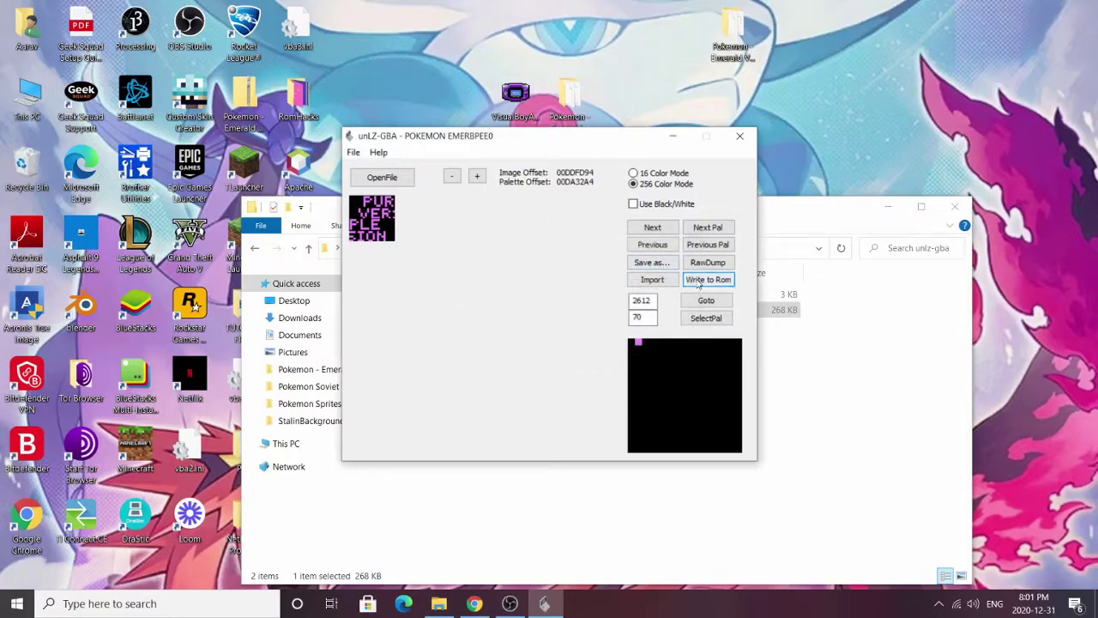
{"action": "key", "text": "Return"}
{"action": "left_click", "coordinate": [661, 267]}
Step: Write the banner image to the ROM several more times with the same export options
{"action": "left_click", "coordinate": [697, 282]}
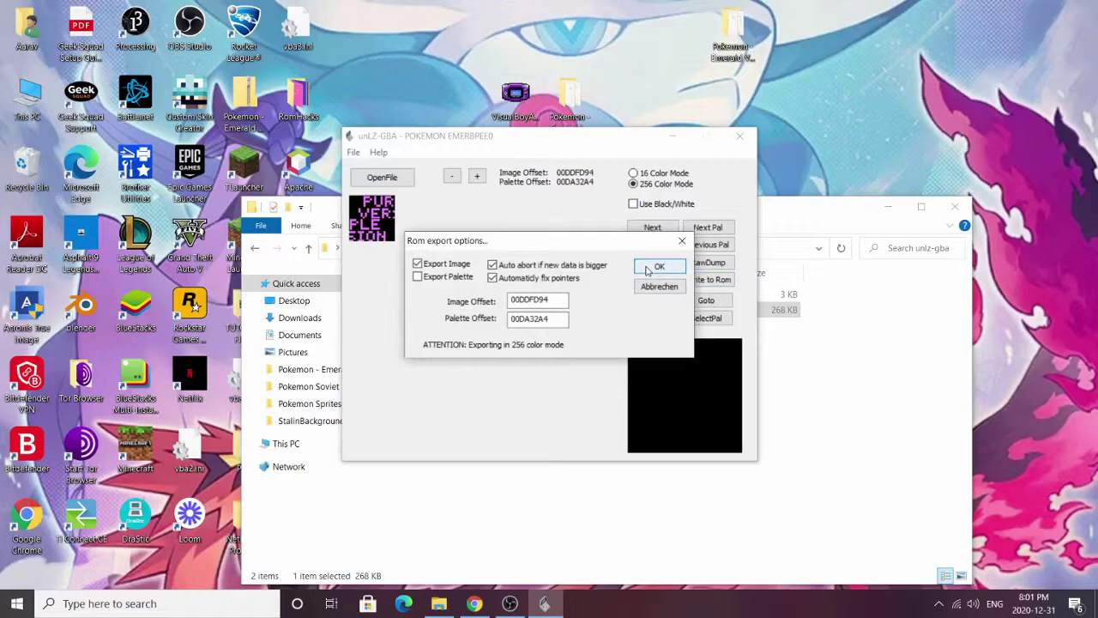
{"action": "left_click", "coordinate": [656, 268]}
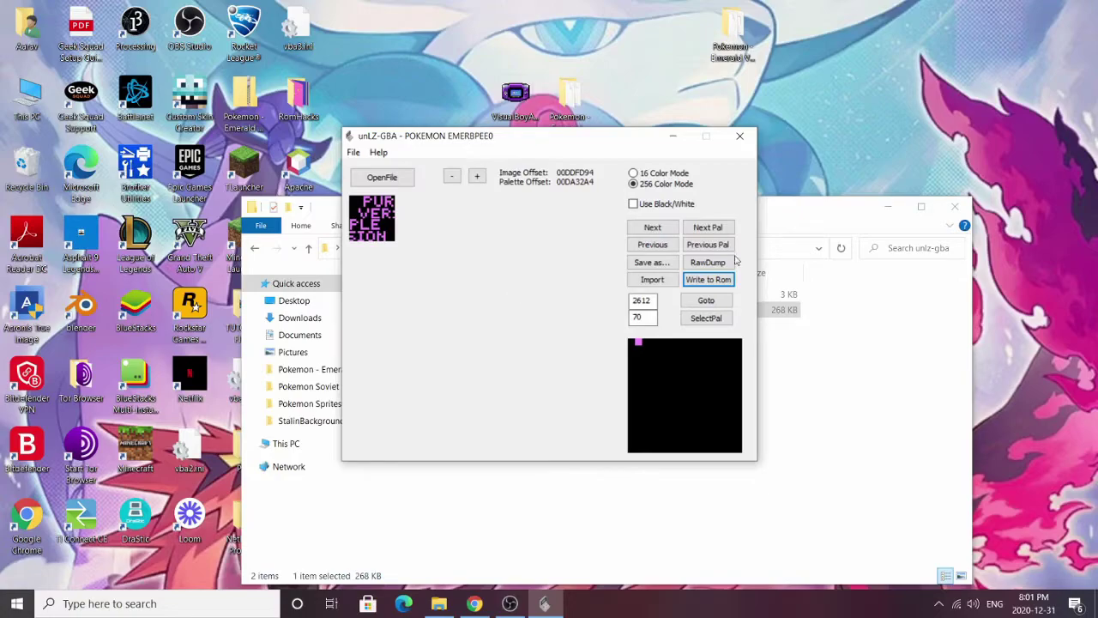
{"action": "left_click", "coordinate": [712, 281]}
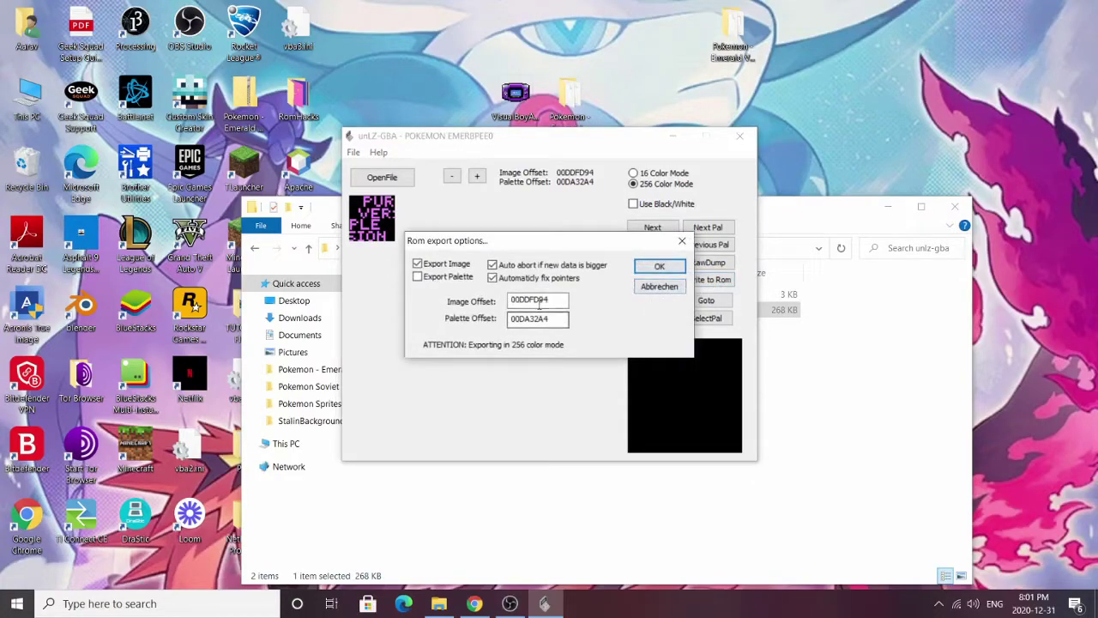
{"action": "key", "text": "Return"}
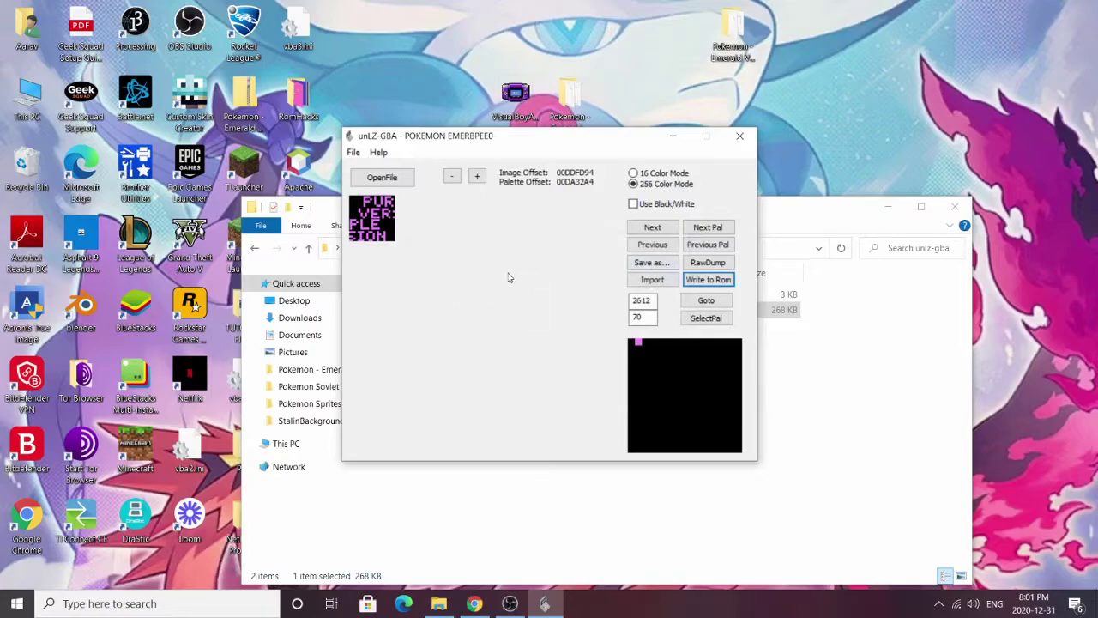
{"action": "left_click", "coordinate": [709, 280]}
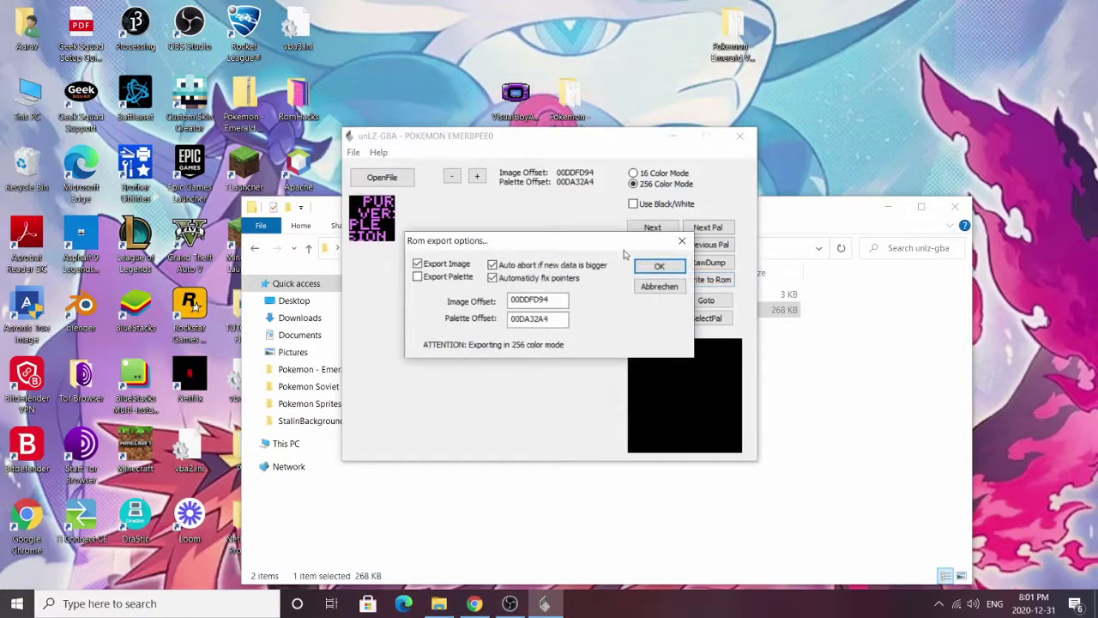
{"action": "left_click_drag", "start_coordinate": [515, 243], "coordinate": [495, 233]}
{"action": "left_click", "coordinate": [639, 257]}
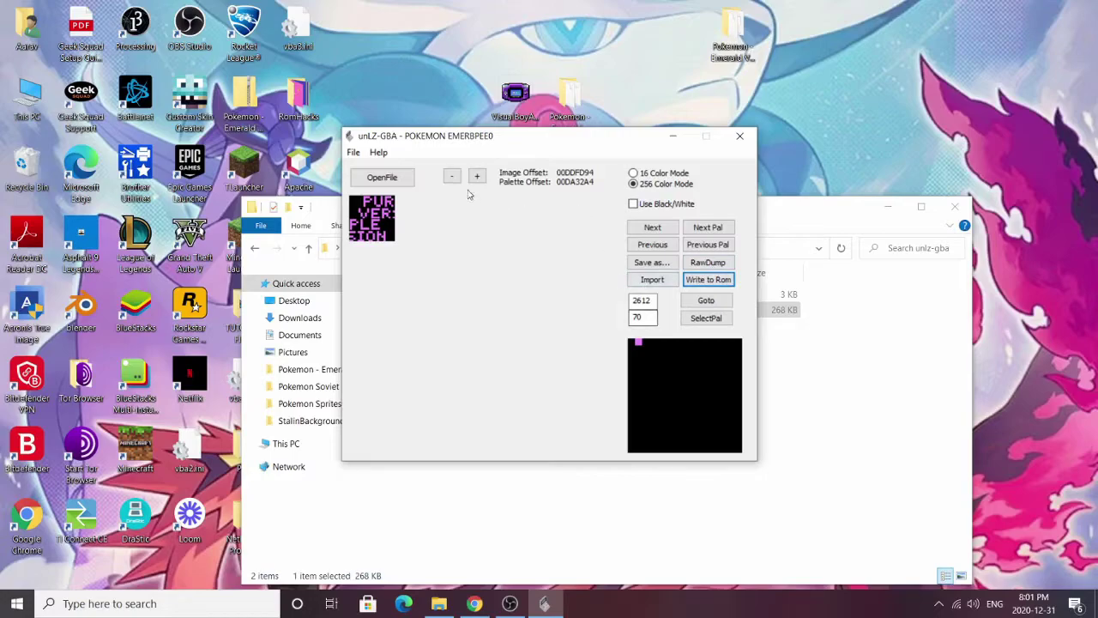
Step: Close unLZ-GBA, minimize the unlz-gba folder window and launch VisualBoyAdvance from the desktop
{"action": "left_click", "coordinate": [739, 138]}
{"action": "left_click", "coordinate": [889, 208]}
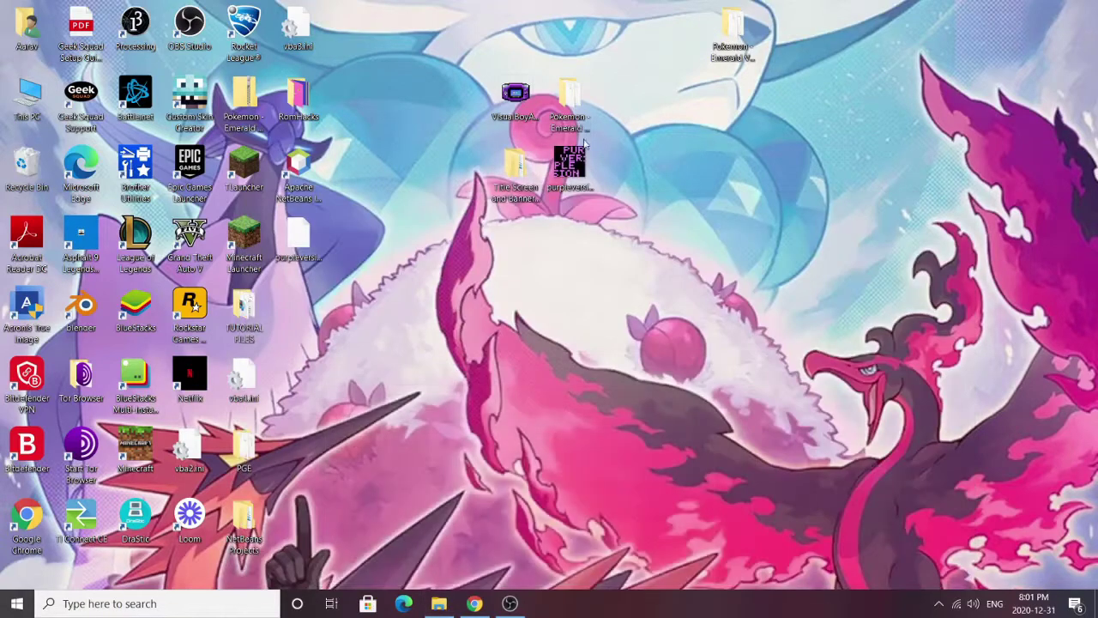
{"action": "double_click", "coordinate": [514, 96]}
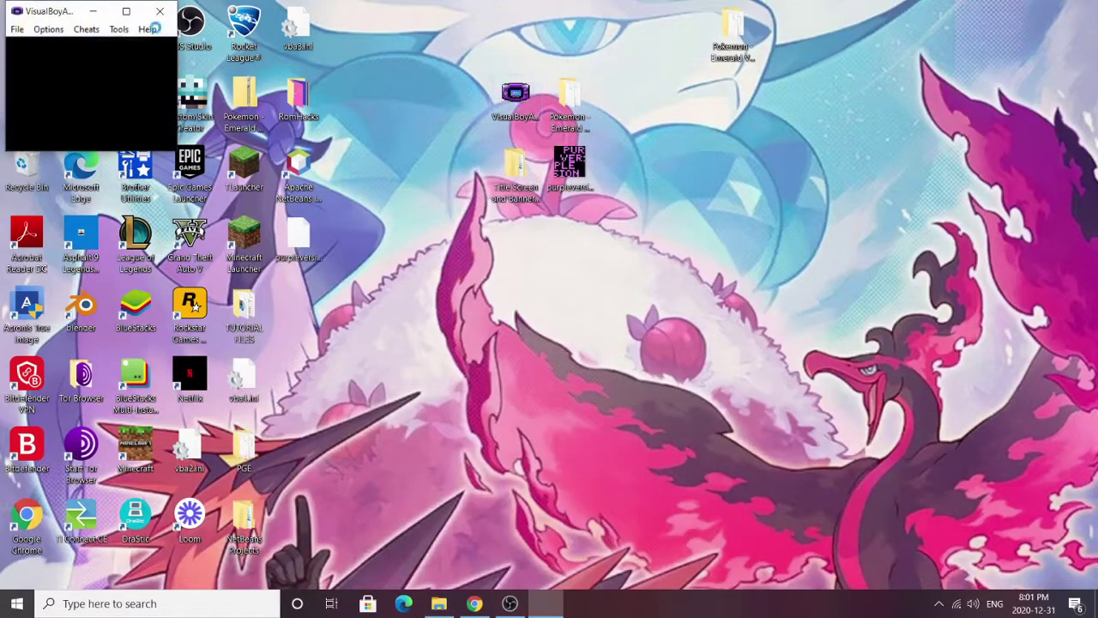
{"action": "left_click_drag", "start_coordinate": [58, 14], "coordinate": [756, 142]}
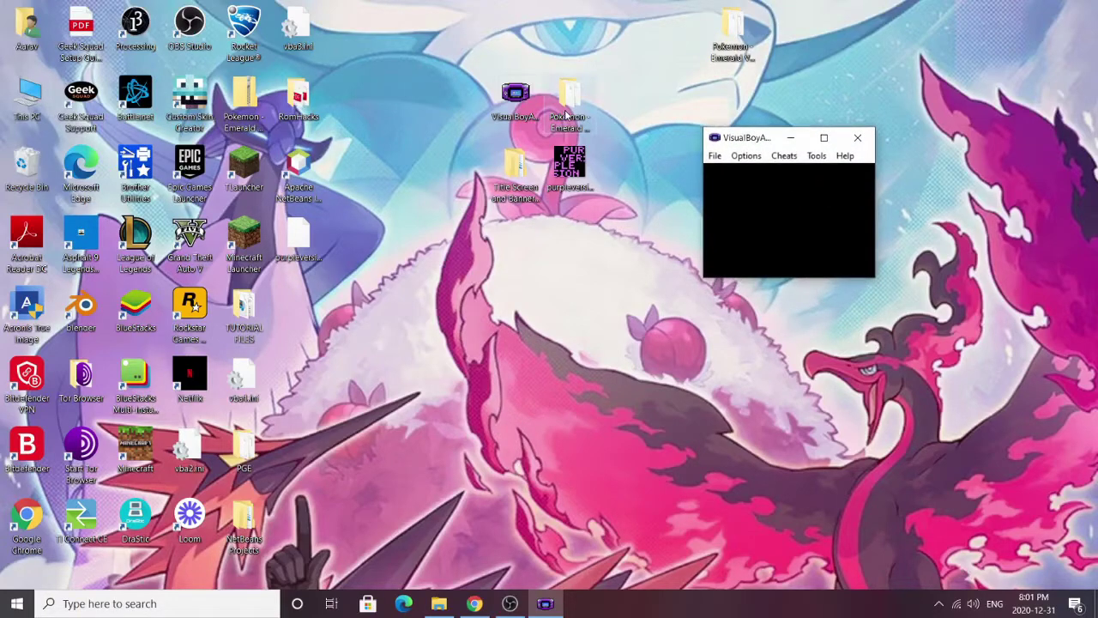
Step: Load Pokemon - Emerald Version (U).gba from the desktop's Pokemon - Emerald Version (U) folder into VisualBoyAdvance
{"action": "double_click", "coordinate": [570, 114]}
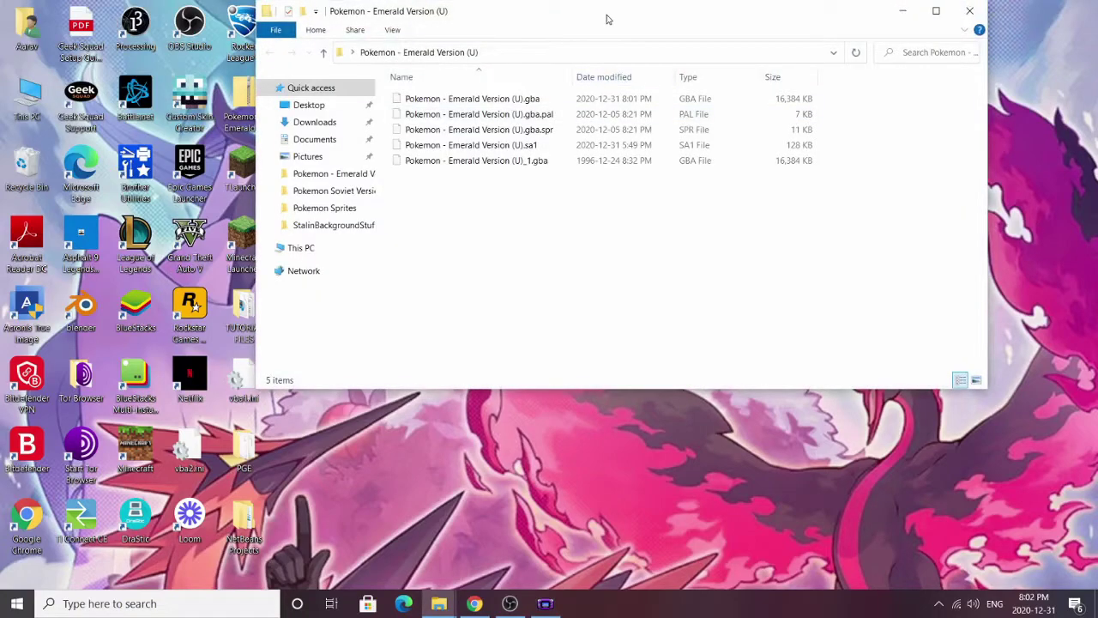
{"action": "left_click_drag", "start_coordinate": [607, 18], "coordinate": [629, 286]}
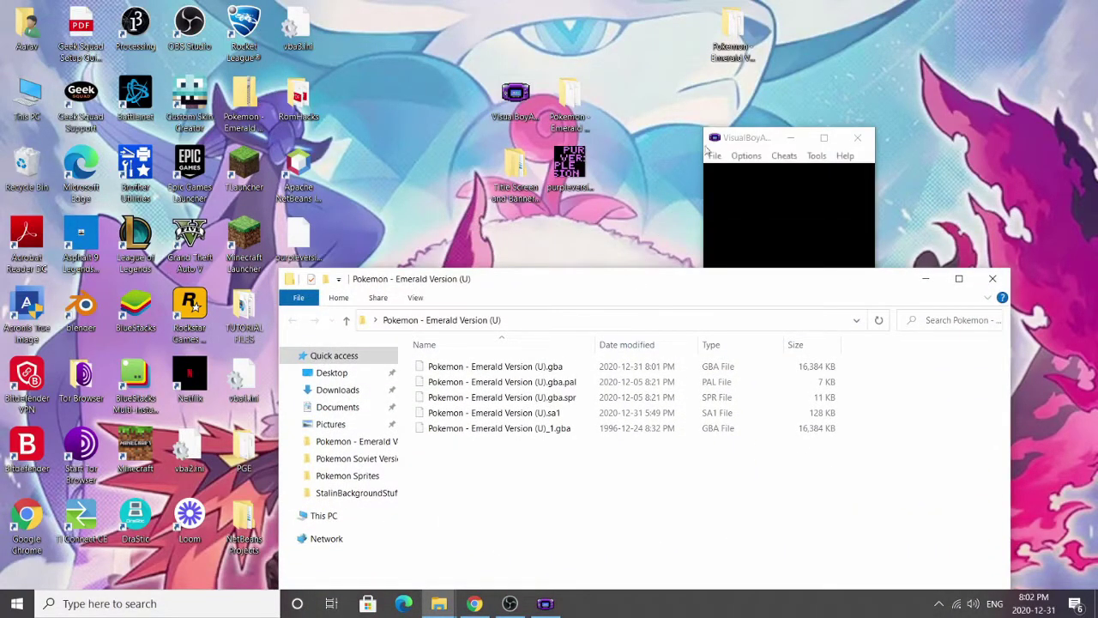
{"action": "left_click_drag", "start_coordinate": [725, 139], "coordinate": [678, 85]}
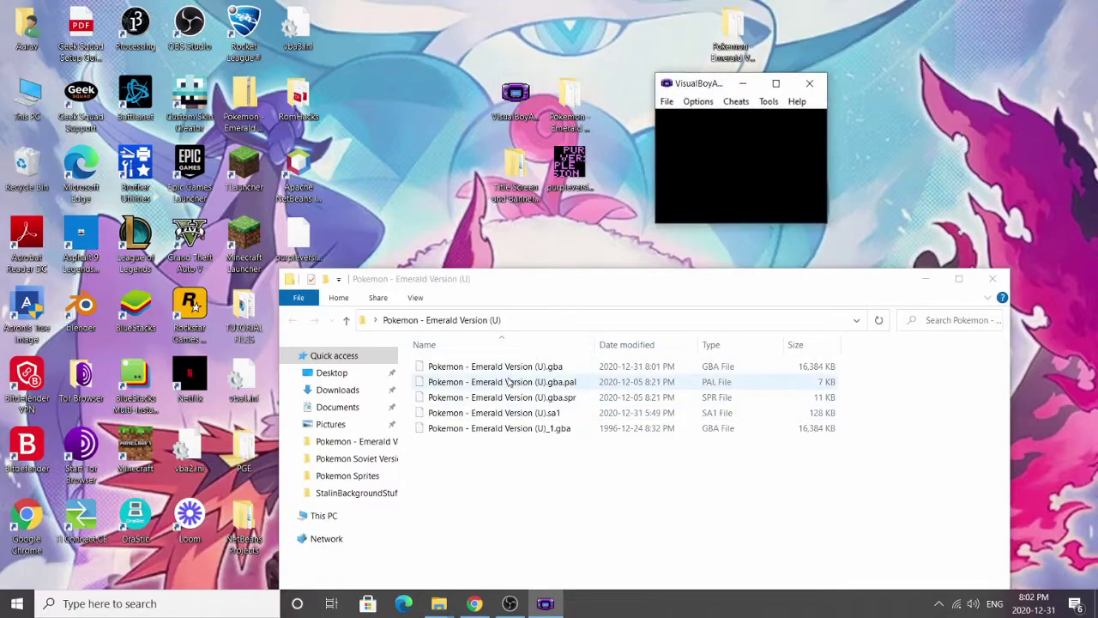
{"action": "left_click_drag", "start_coordinate": [483, 366], "coordinate": [764, 180]}
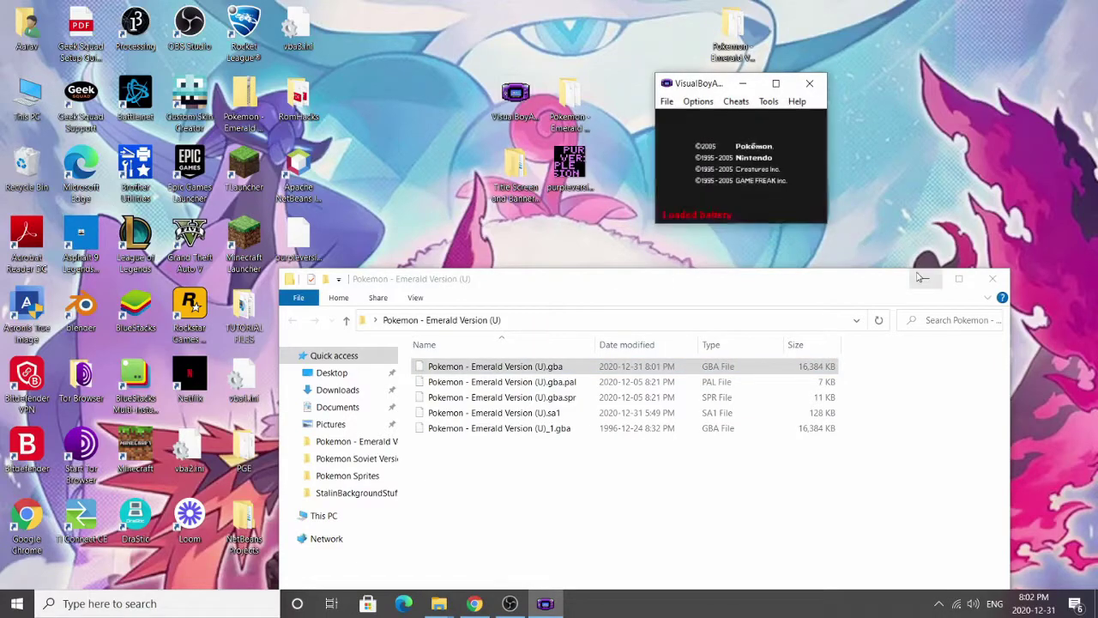
Step: Examine the new banner on the game's title screen with the emulator maximized, and close the emulator
{"action": "left_click", "coordinate": [923, 278]}
{"action": "left_click_drag", "start_coordinate": [700, 86], "coordinate": [519, 256]}
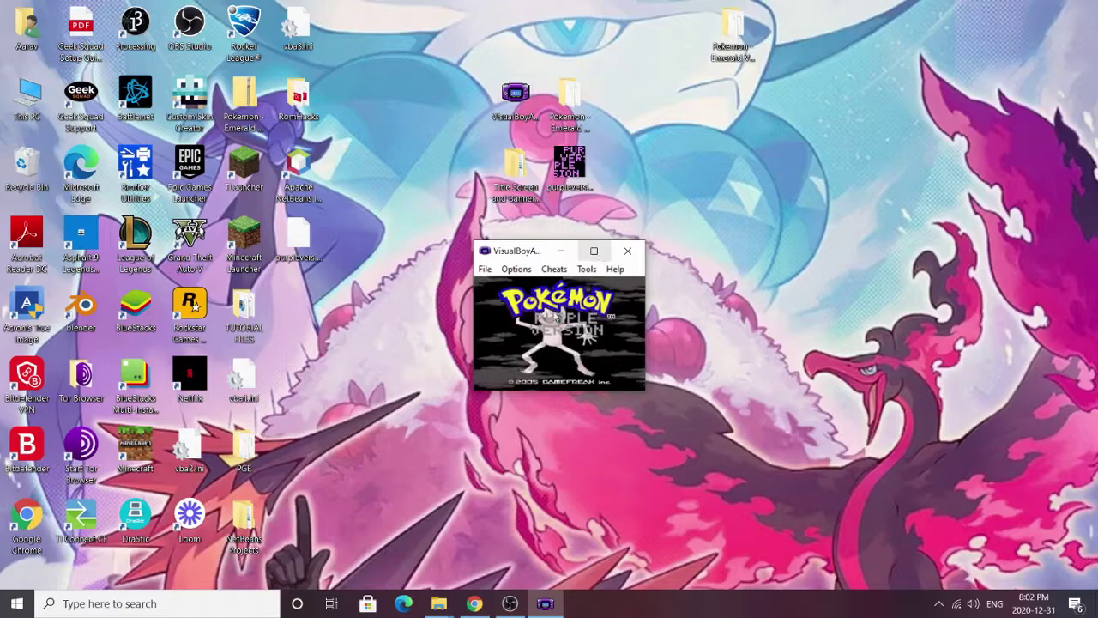
{"action": "left_click", "coordinate": [593, 251]}
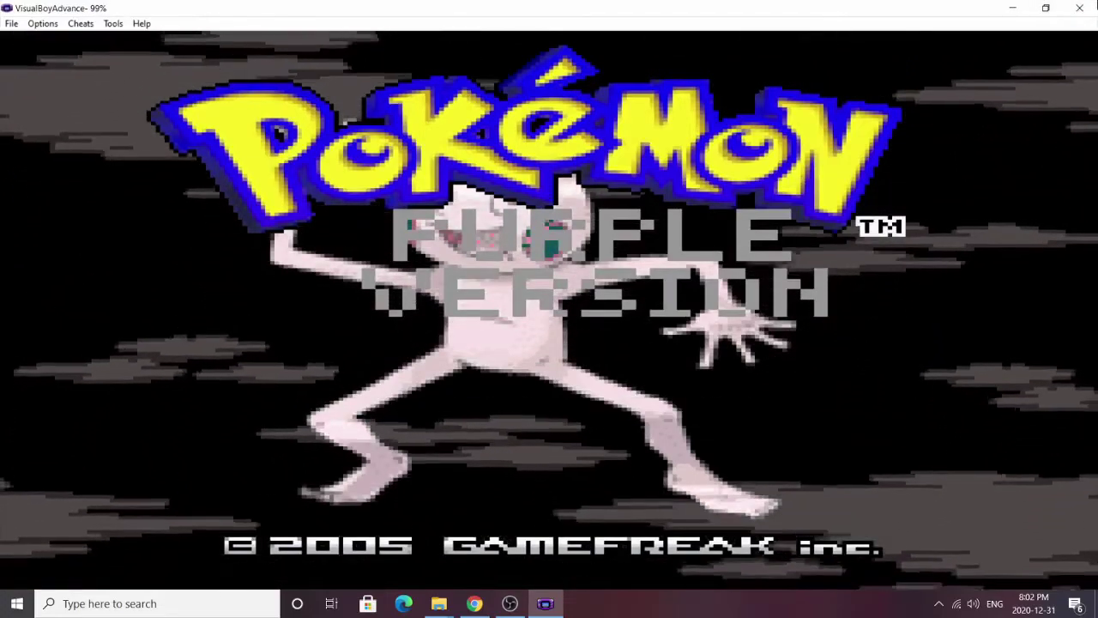
{"action": "left_click", "coordinate": [1079, 9]}
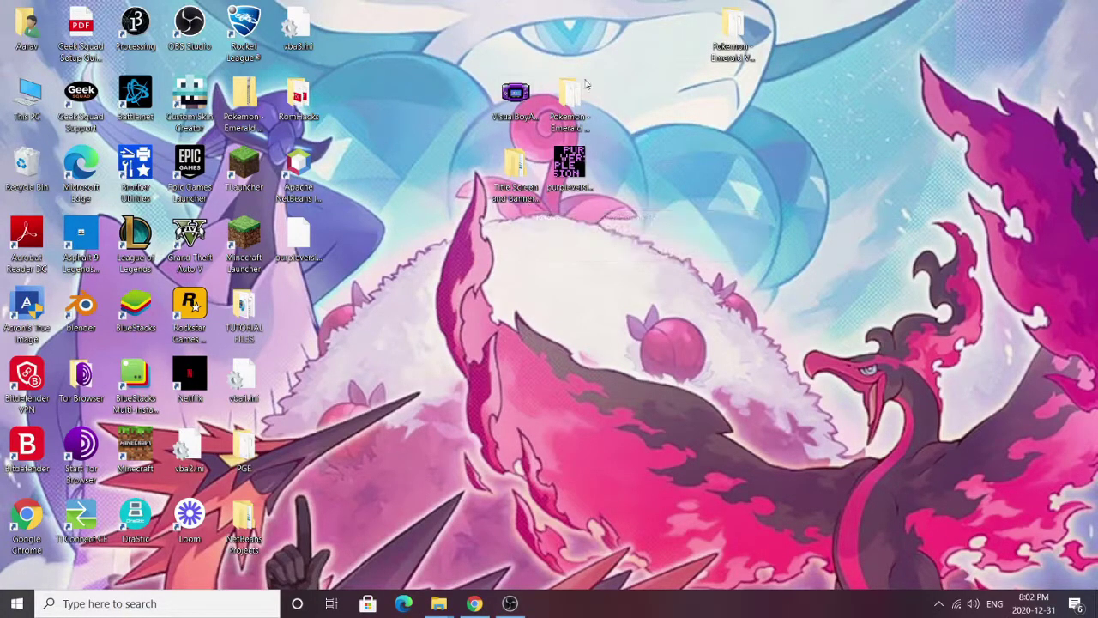
Step: Launch APE.exe from the APE folder of the Title Screen and Banner Editing Tools
{"action": "double_click", "coordinate": [530, 176]}
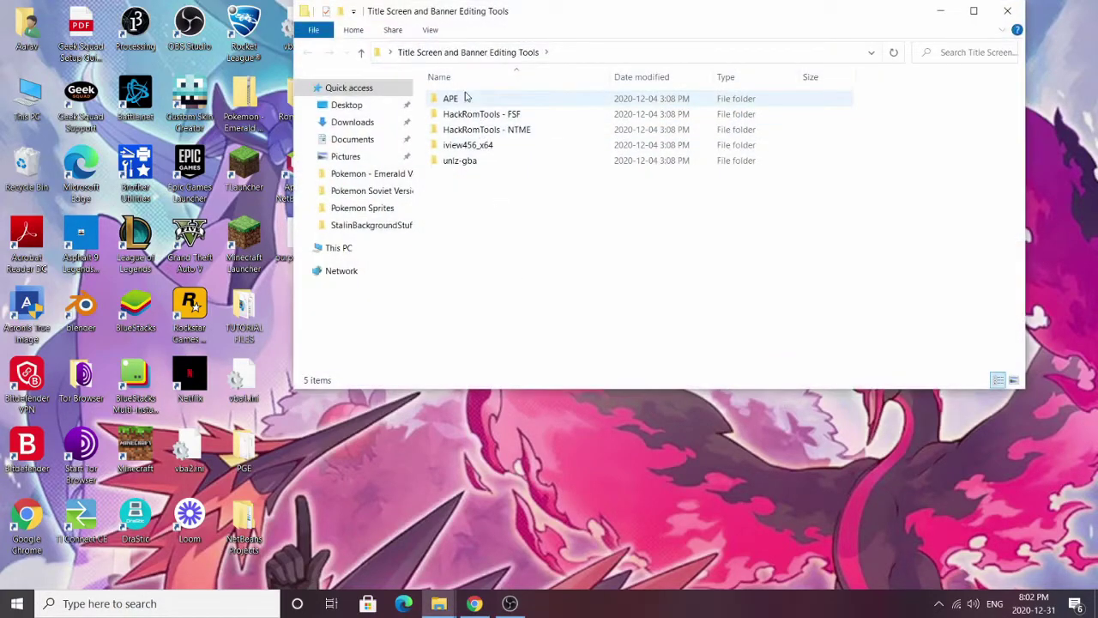
{"action": "double_click", "coordinate": [466, 98]}
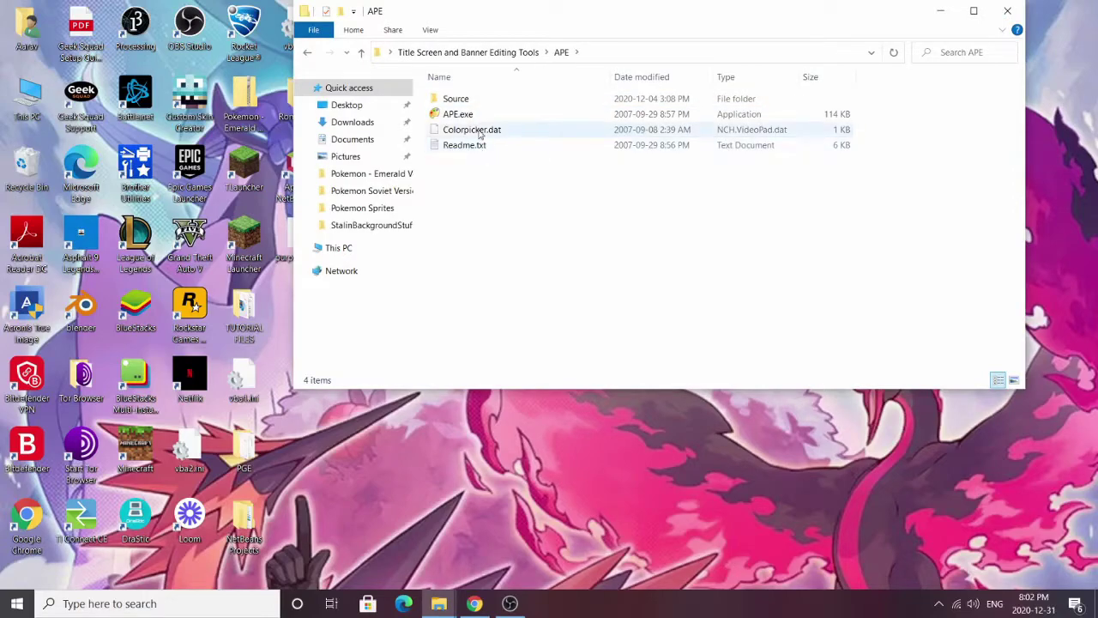
{"action": "double_click", "coordinate": [471, 116]}
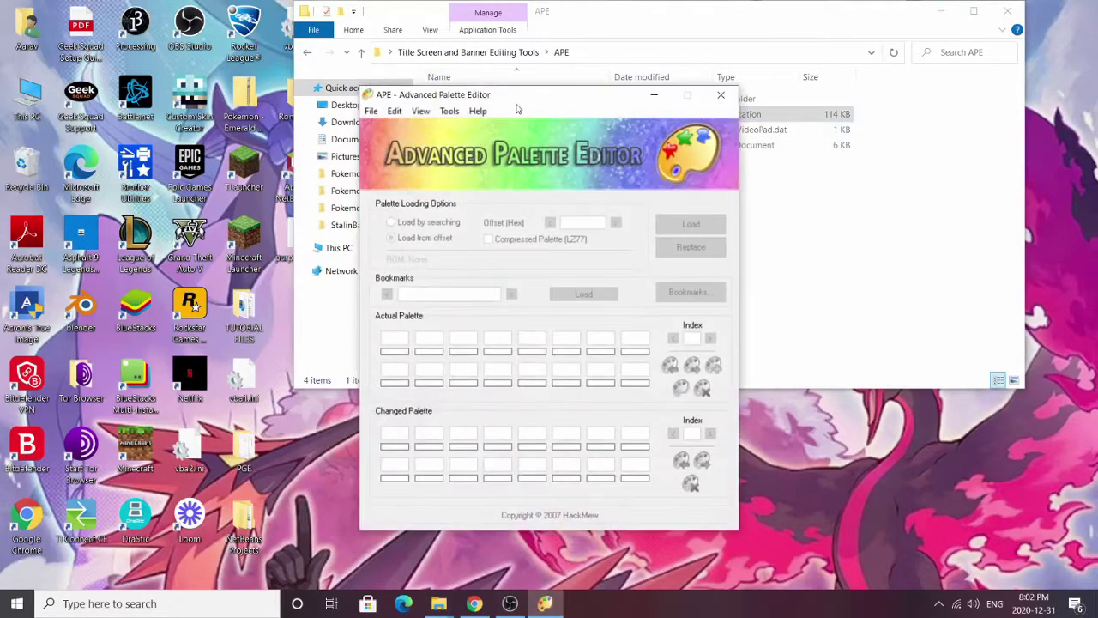
{"action": "left_click_drag", "start_coordinate": [544, 97], "coordinate": [517, 85]}
Step: Open Pokemon - Emerald Version (U).gba from the desktop's Pokemon - Emerald Version (U) folder in APE
{"action": "left_click", "coordinate": [344, 100]}
{"action": "left_click", "coordinate": [363, 119]}
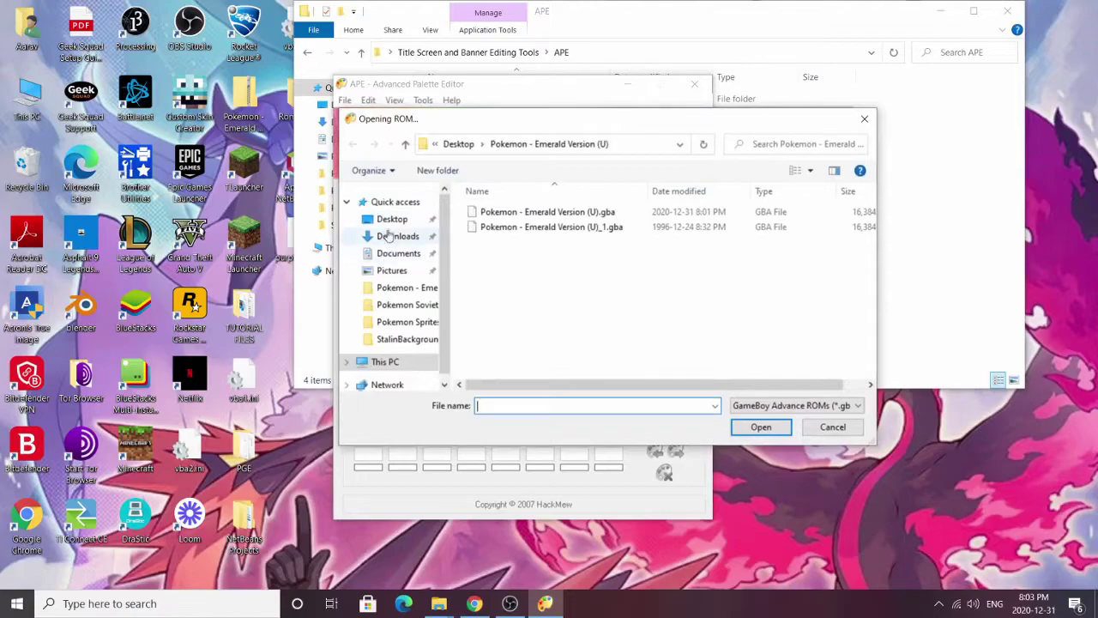
{"action": "left_click", "coordinate": [392, 219]}
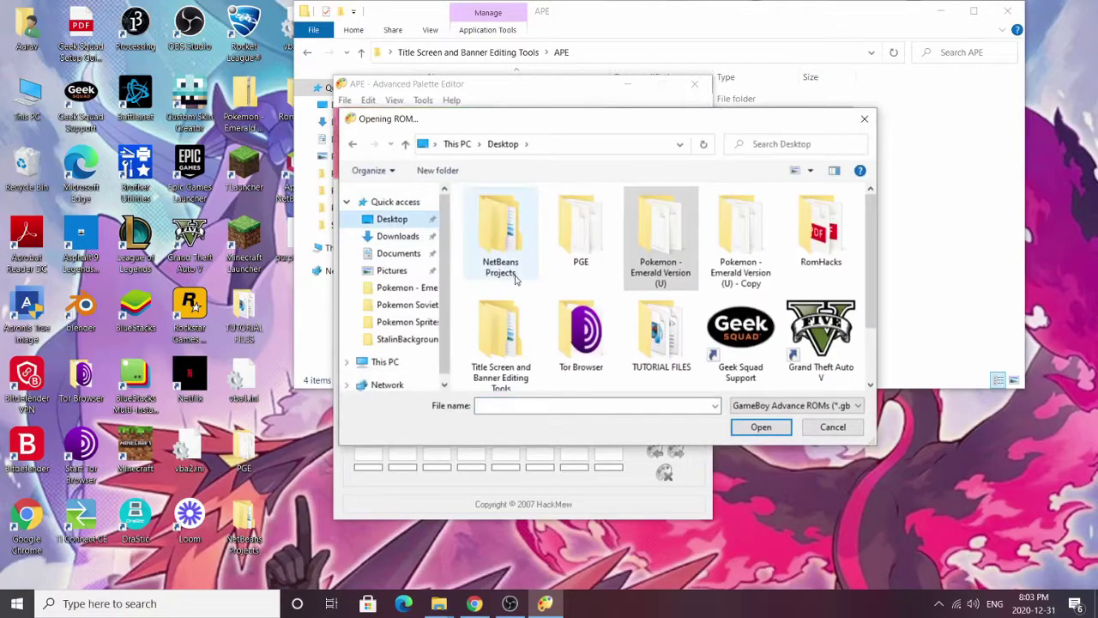
{"action": "scroll", "coordinate": [480, 242], "scroll_direction": "down", "scroll_amount": 1}
{"action": "scroll", "coordinate": [659, 239], "scroll_direction": "down", "scroll_amount": 1}
{"action": "scroll", "coordinate": [659, 239], "scroll_direction": "up", "scroll_amount": 2}
{"action": "double_click", "coordinate": [660, 238]}
{"action": "left_click", "coordinate": [635, 214]}
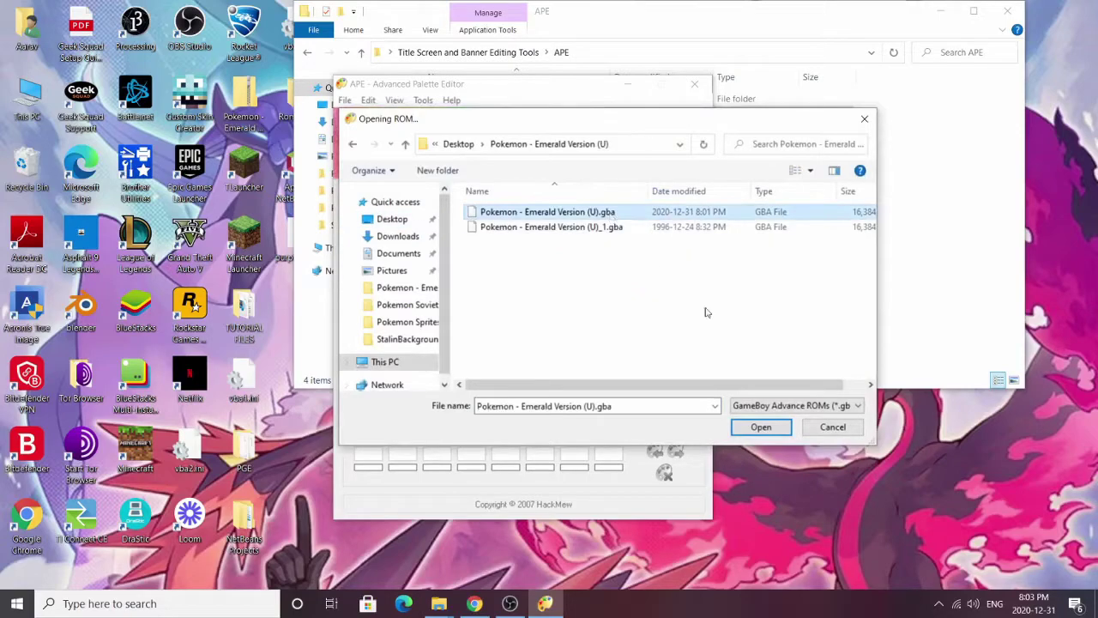
{"action": "left_click", "coordinate": [760, 425]}
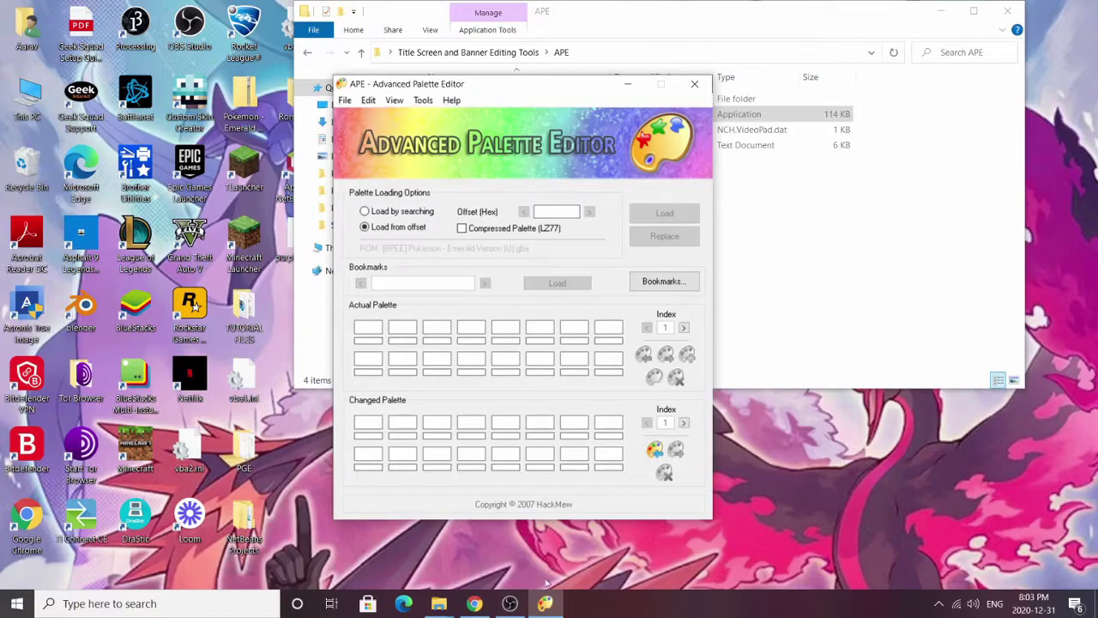
{"action": "left_click", "coordinate": [510, 603]}
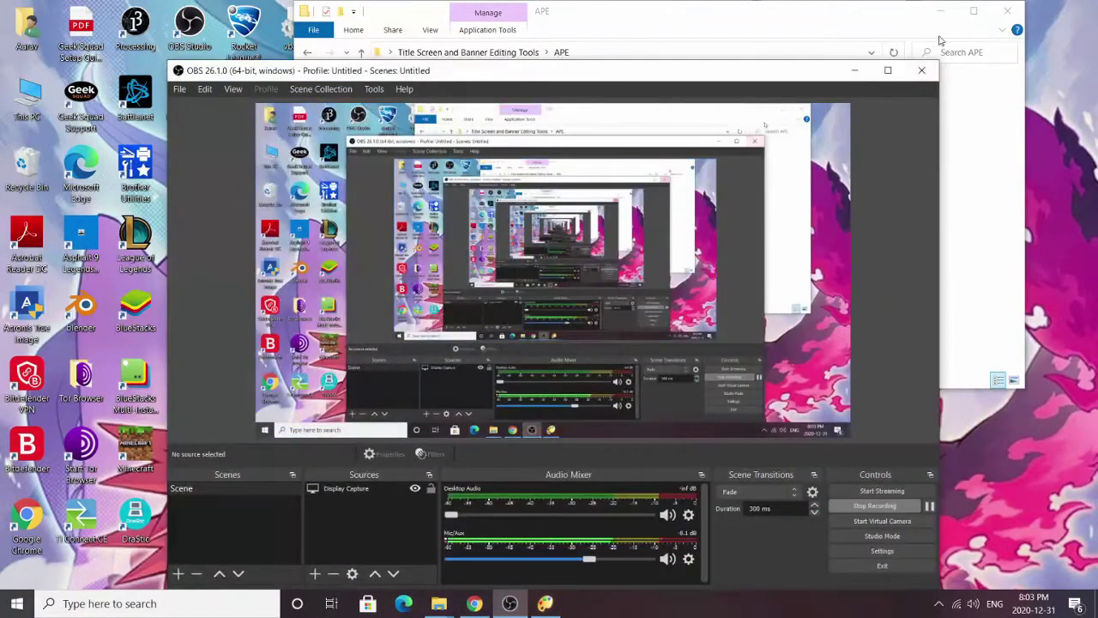
{"action": "left_click", "coordinate": [863, 71]}
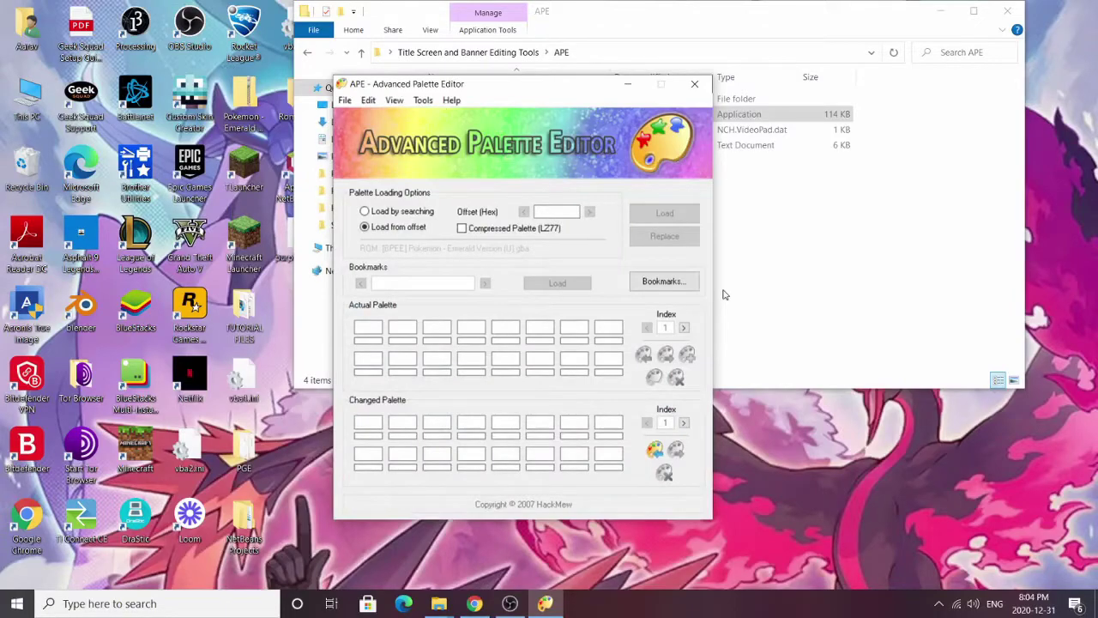
Step: Load the uncompressed palette from hex offset DDE438 of the ROM
{"action": "left_click", "coordinate": [570, 210]}
{"action": "type", "text": "DDE438"}
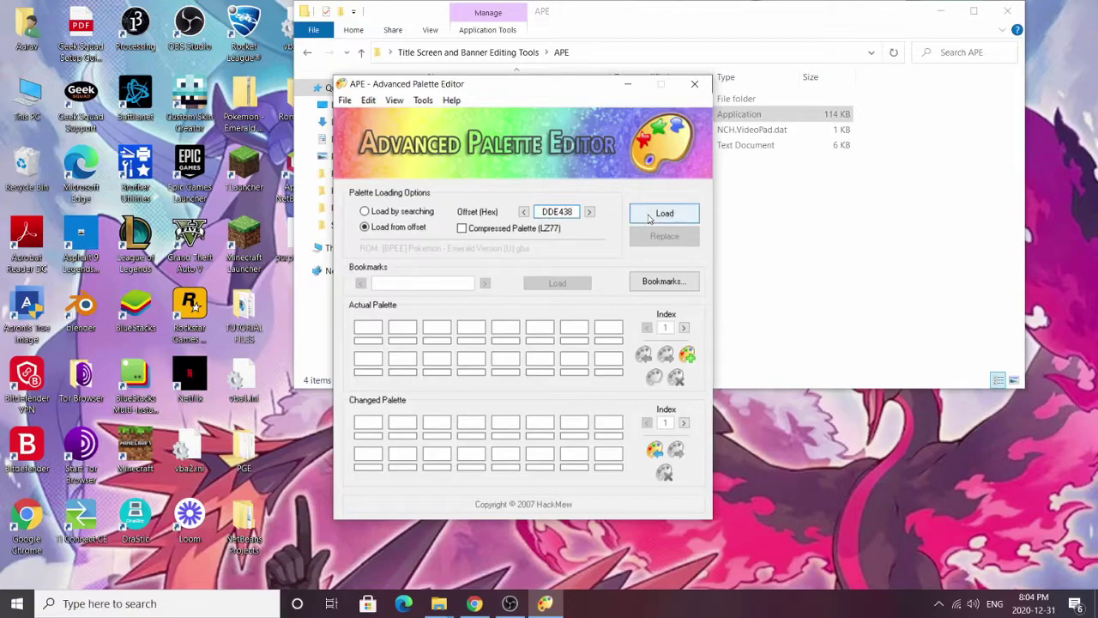
{"action": "left_click", "coordinate": [649, 218]}
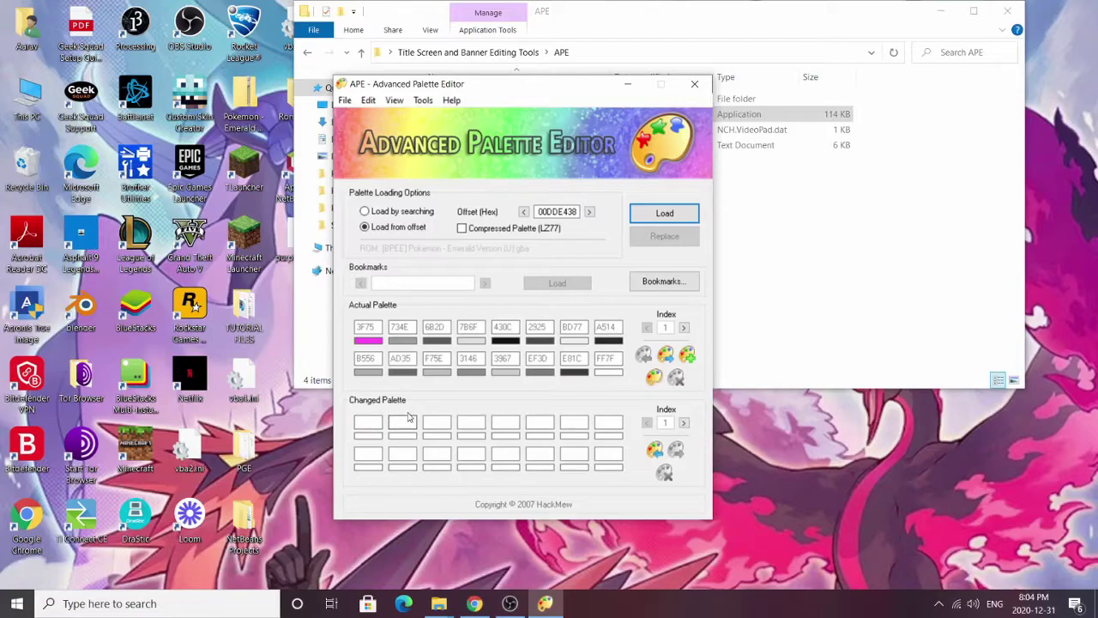
Step: Import the PaintShop palette purpleversion.pal from the desktop into the Changed Palette
{"action": "left_click", "coordinate": [654, 452]}
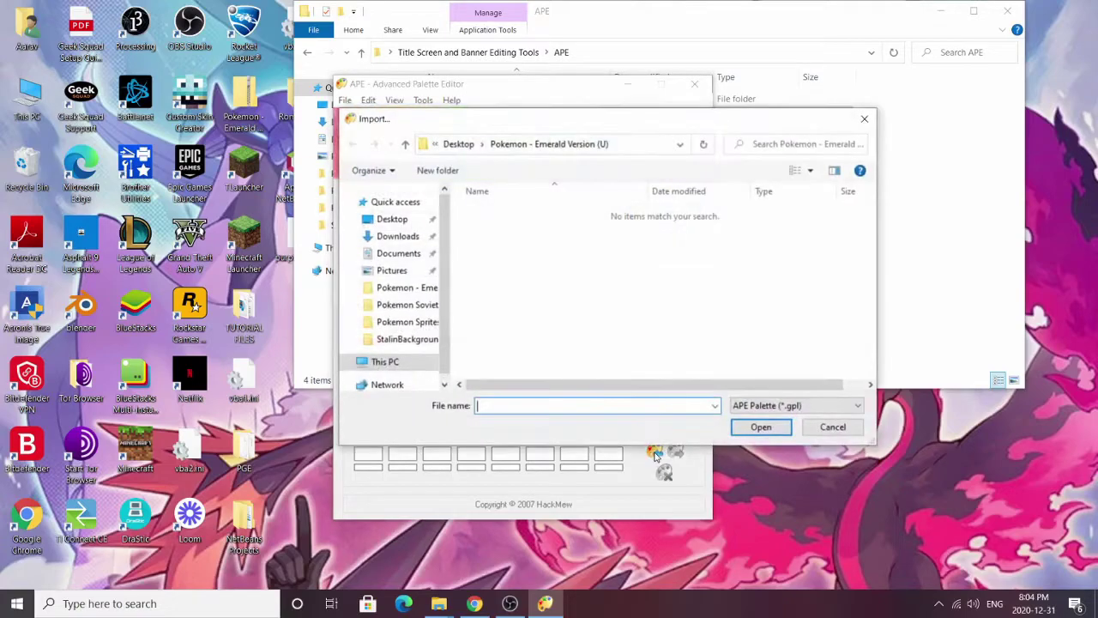
{"action": "left_click", "coordinate": [393, 219]}
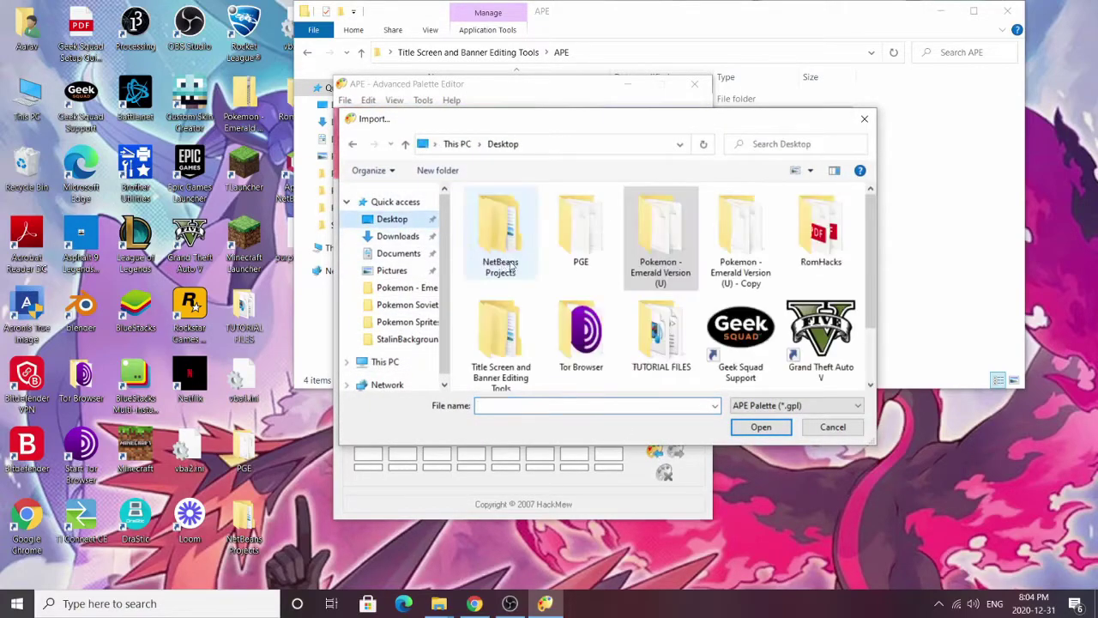
{"action": "scroll", "coordinate": [572, 311], "scroll_direction": "down", "scroll_amount": 1}
{"action": "scroll", "coordinate": [665, 330], "scroll_direction": "up", "scroll_amount": 1}
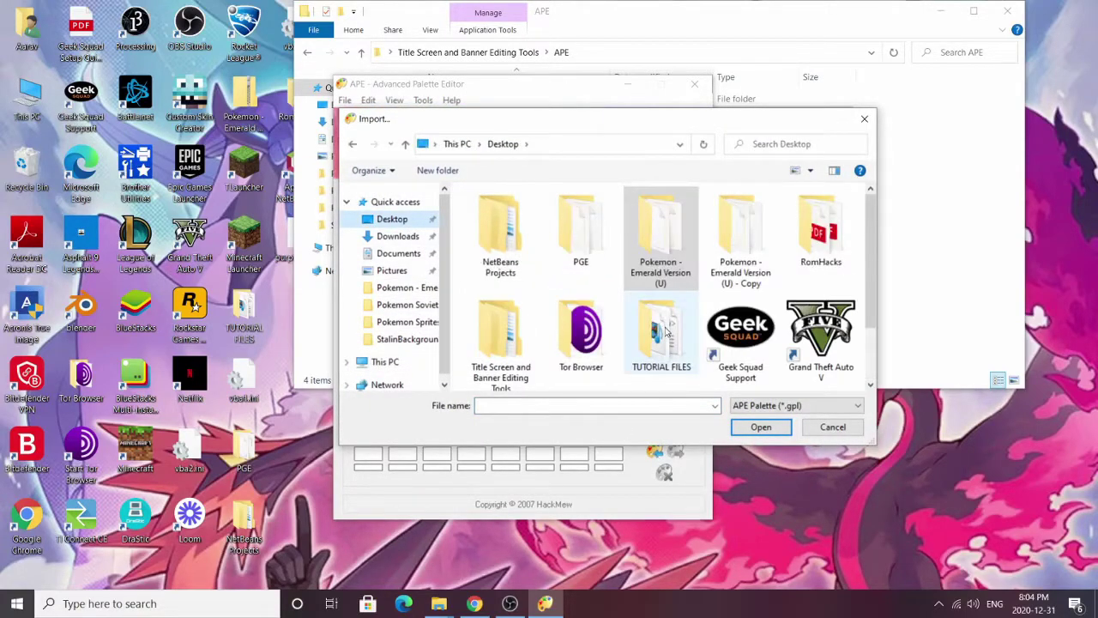
{"action": "left_click", "coordinate": [807, 406]}
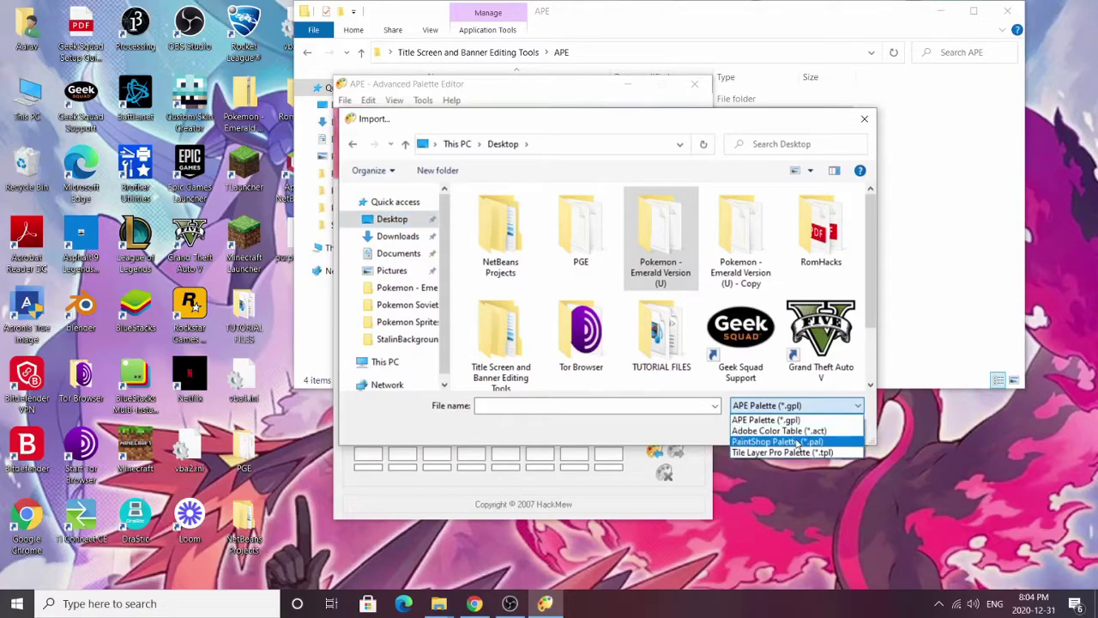
{"action": "left_click", "coordinate": [798, 442]}
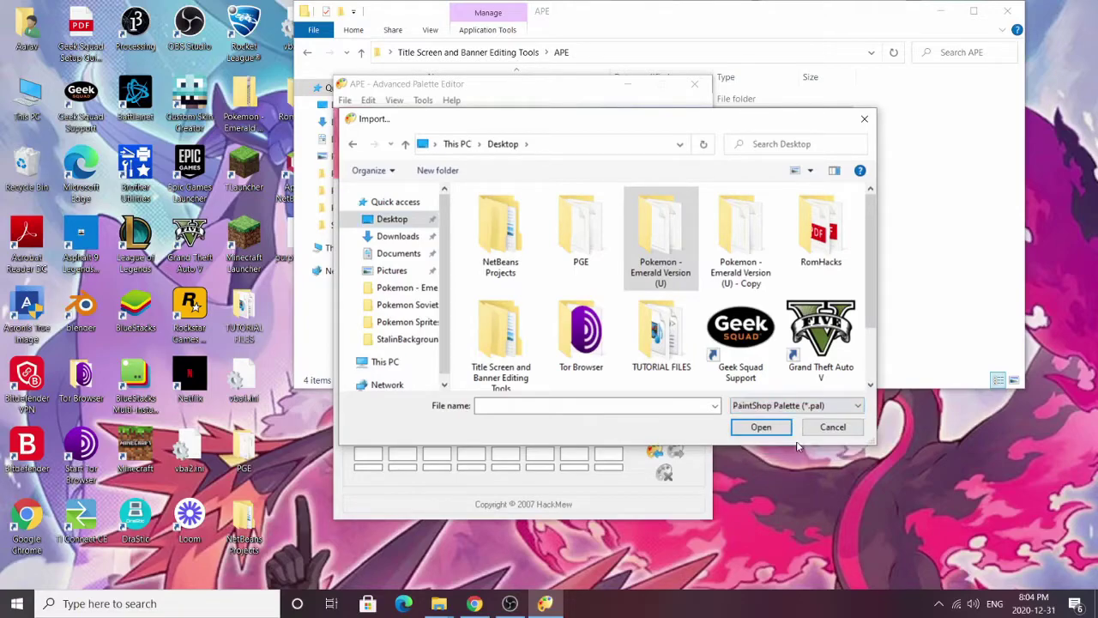
{"action": "scroll", "coordinate": [645, 318], "scroll_direction": "down", "scroll_amount": 1}
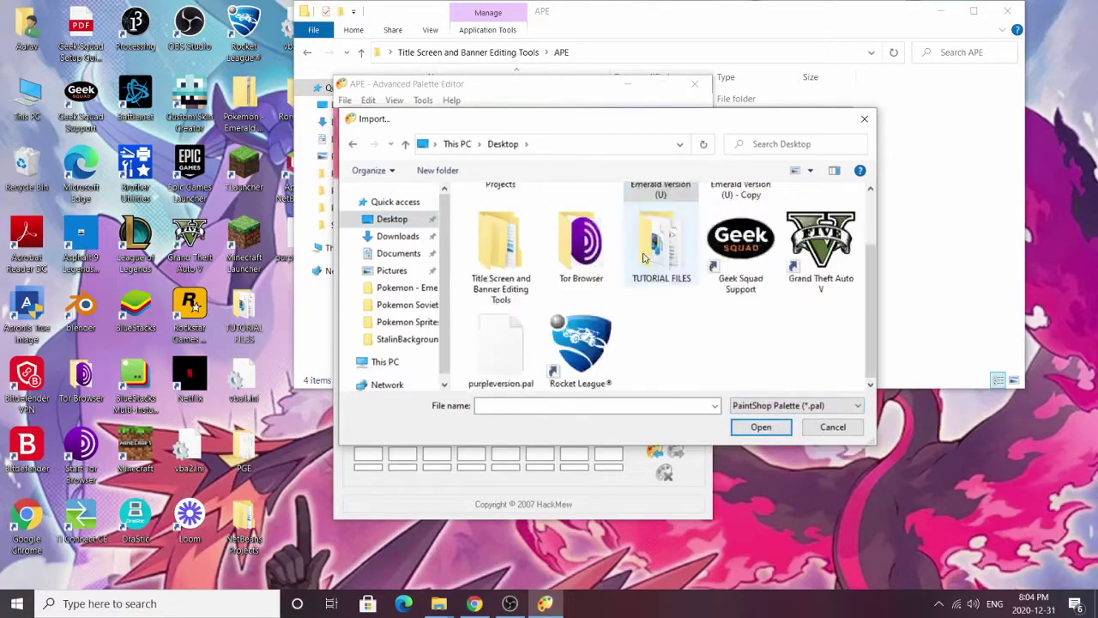
{"action": "left_click", "coordinate": [502, 352]}
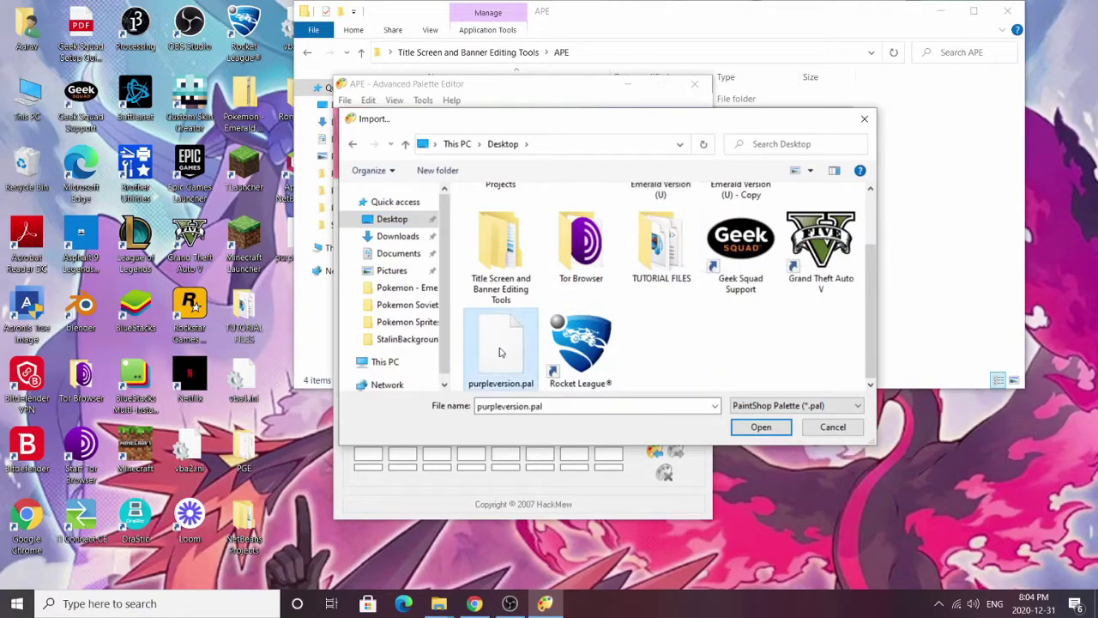
{"action": "left_click", "coordinate": [764, 426]}
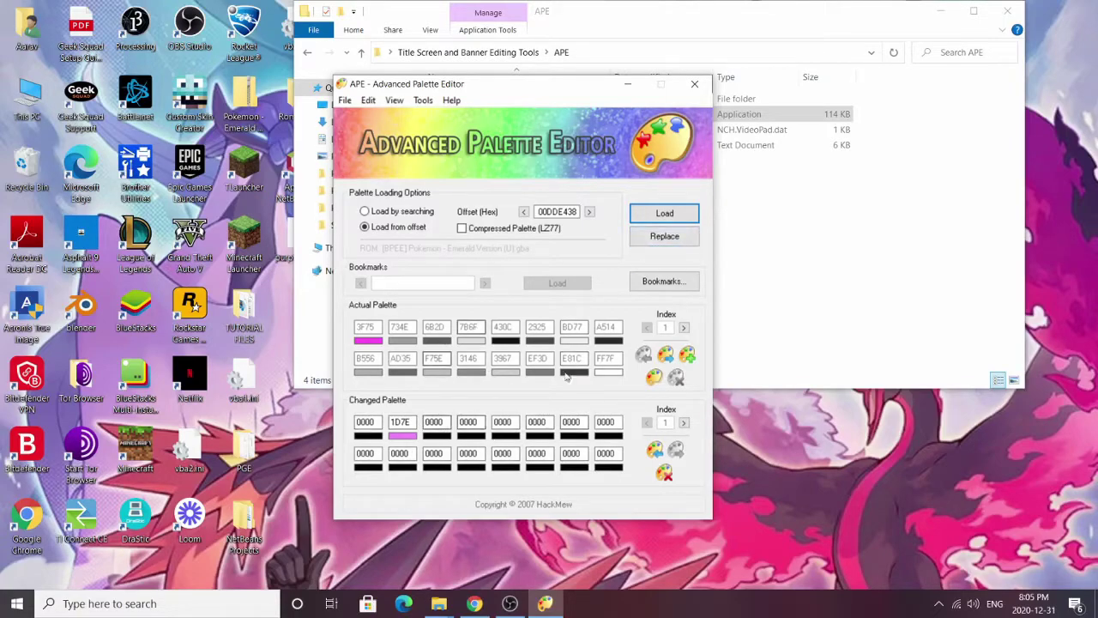
Step: Replace the ROM's actual palette with the imported one, reload it, and close APE and its folder window
{"action": "left_click", "coordinate": [678, 237]}
{"action": "left_click", "coordinate": [694, 214]}
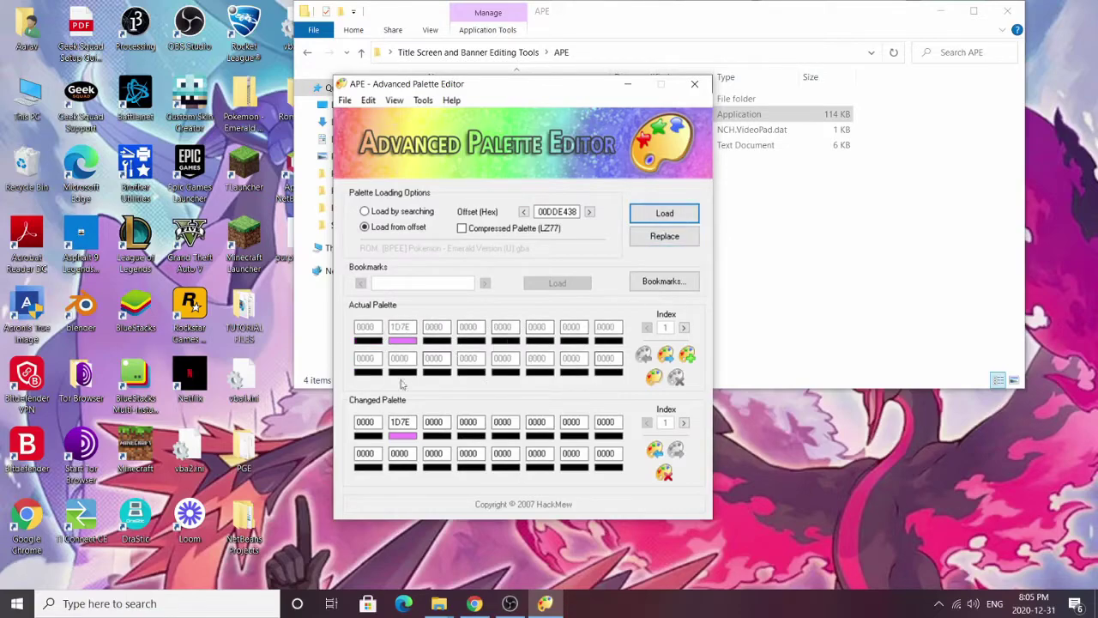
{"action": "left_click", "coordinate": [694, 86]}
{"action": "left_click", "coordinate": [1007, 10]}
Step: Launch VisualBoyAdvance and load Pokemon - Emerald Version (U).gba from its desktop folder, closing the folder window
{"action": "double_click", "coordinate": [515, 96]}
{"action": "left_click_drag", "start_coordinate": [60, 15], "coordinate": [737, 155]}
{"action": "double_click", "coordinate": [567, 99]}
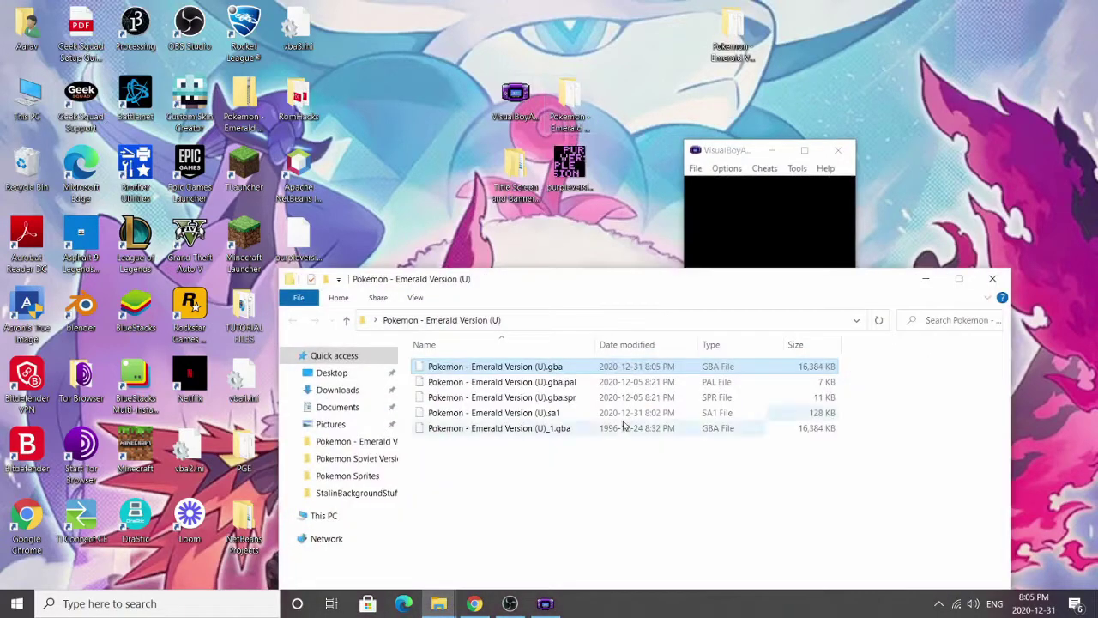
{"action": "left_click_drag", "start_coordinate": [589, 365], "coordinate": [722, 271]}
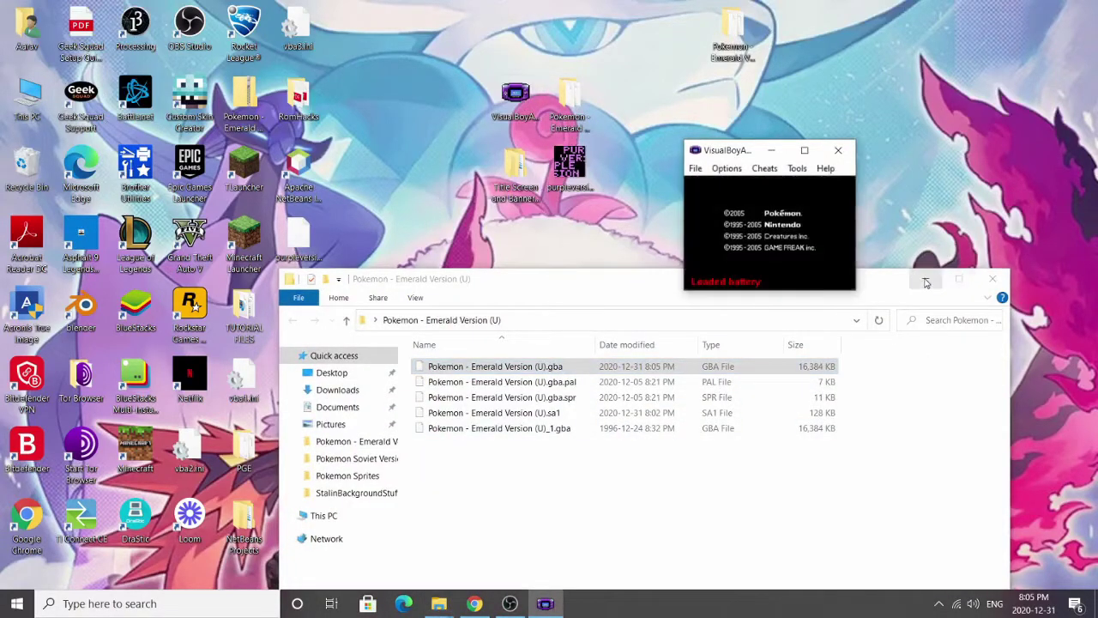
{"action": "left_click", "coordinate": [993, 278]}
Step: Examine the recoloured banner on the title screen with the emulator maximized, and close VisualBoyAdvance
{"action": "left_click", "coordinate": [804, 150]}
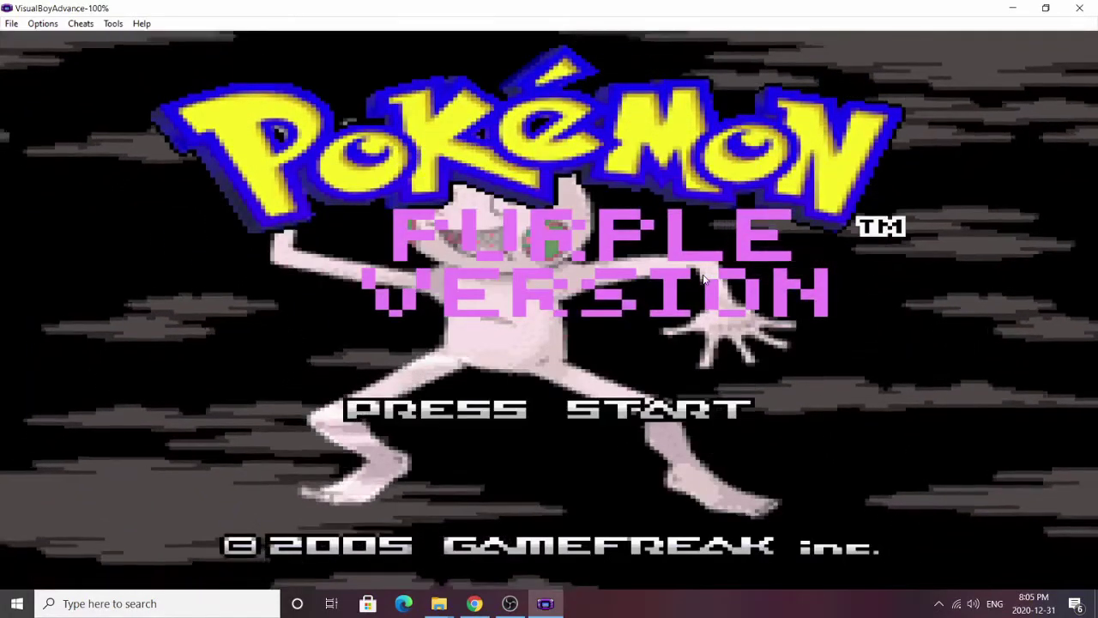
{"action": "left_click", "coordinate": [1046, 8]}
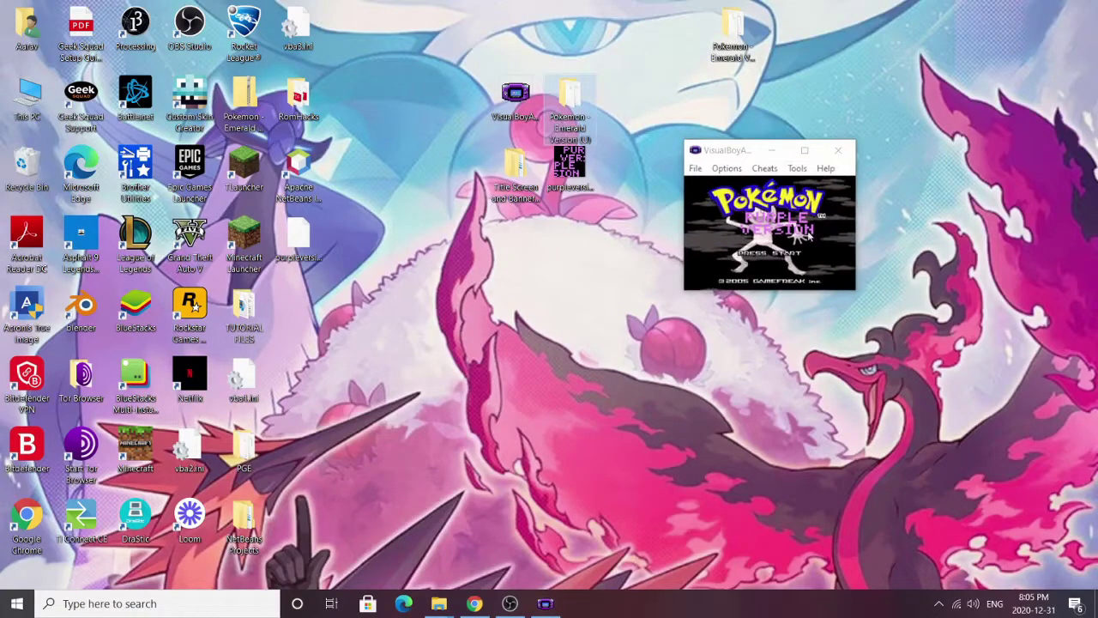
{"action": "left_click", "coordinate": [804, 151]}
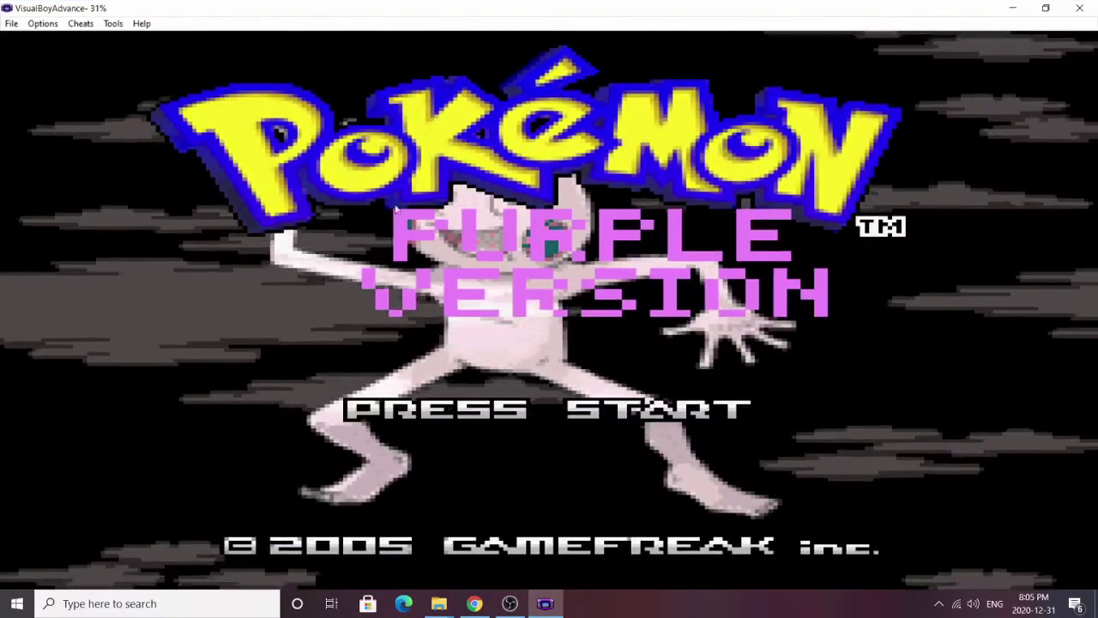
{"action": "left_click", "coordinate": [1046, 8]}
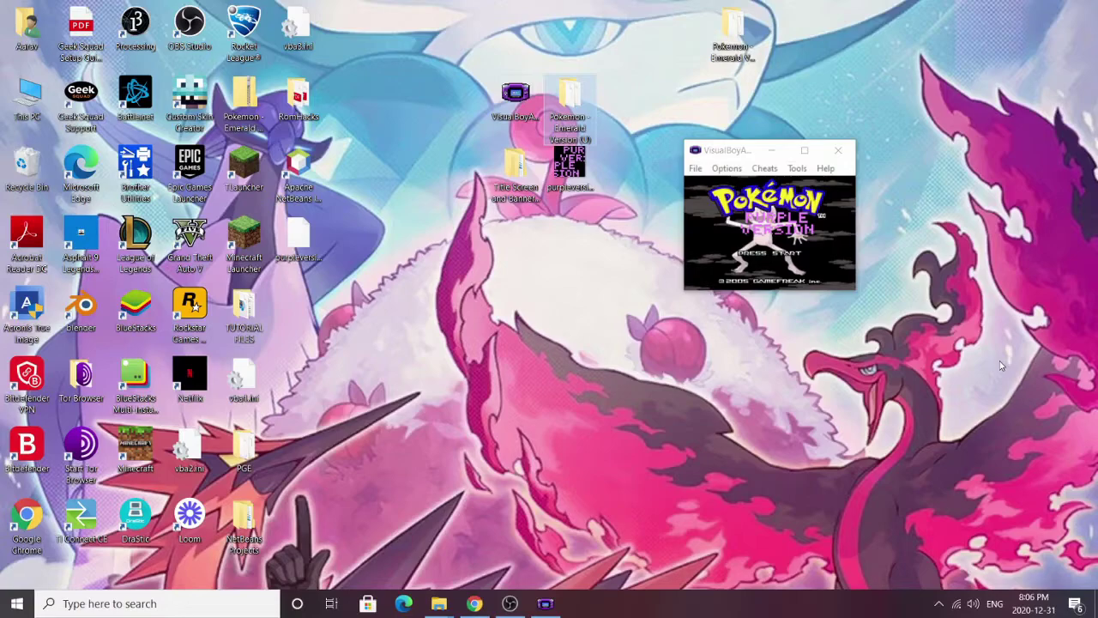
{"action": "left_click", "coordinate": [843, 152]}
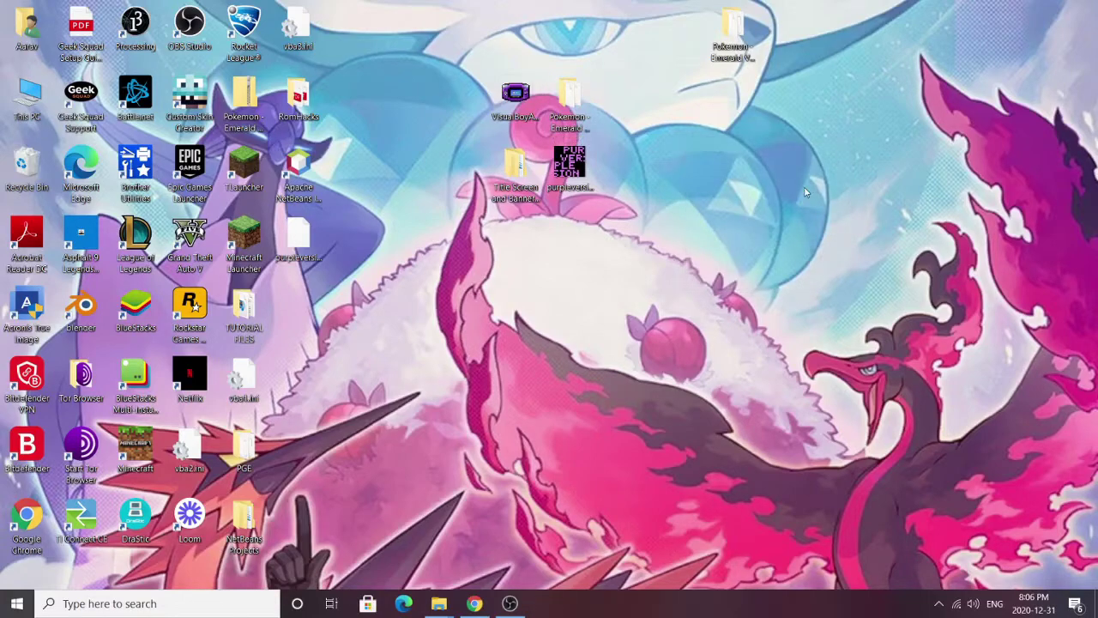